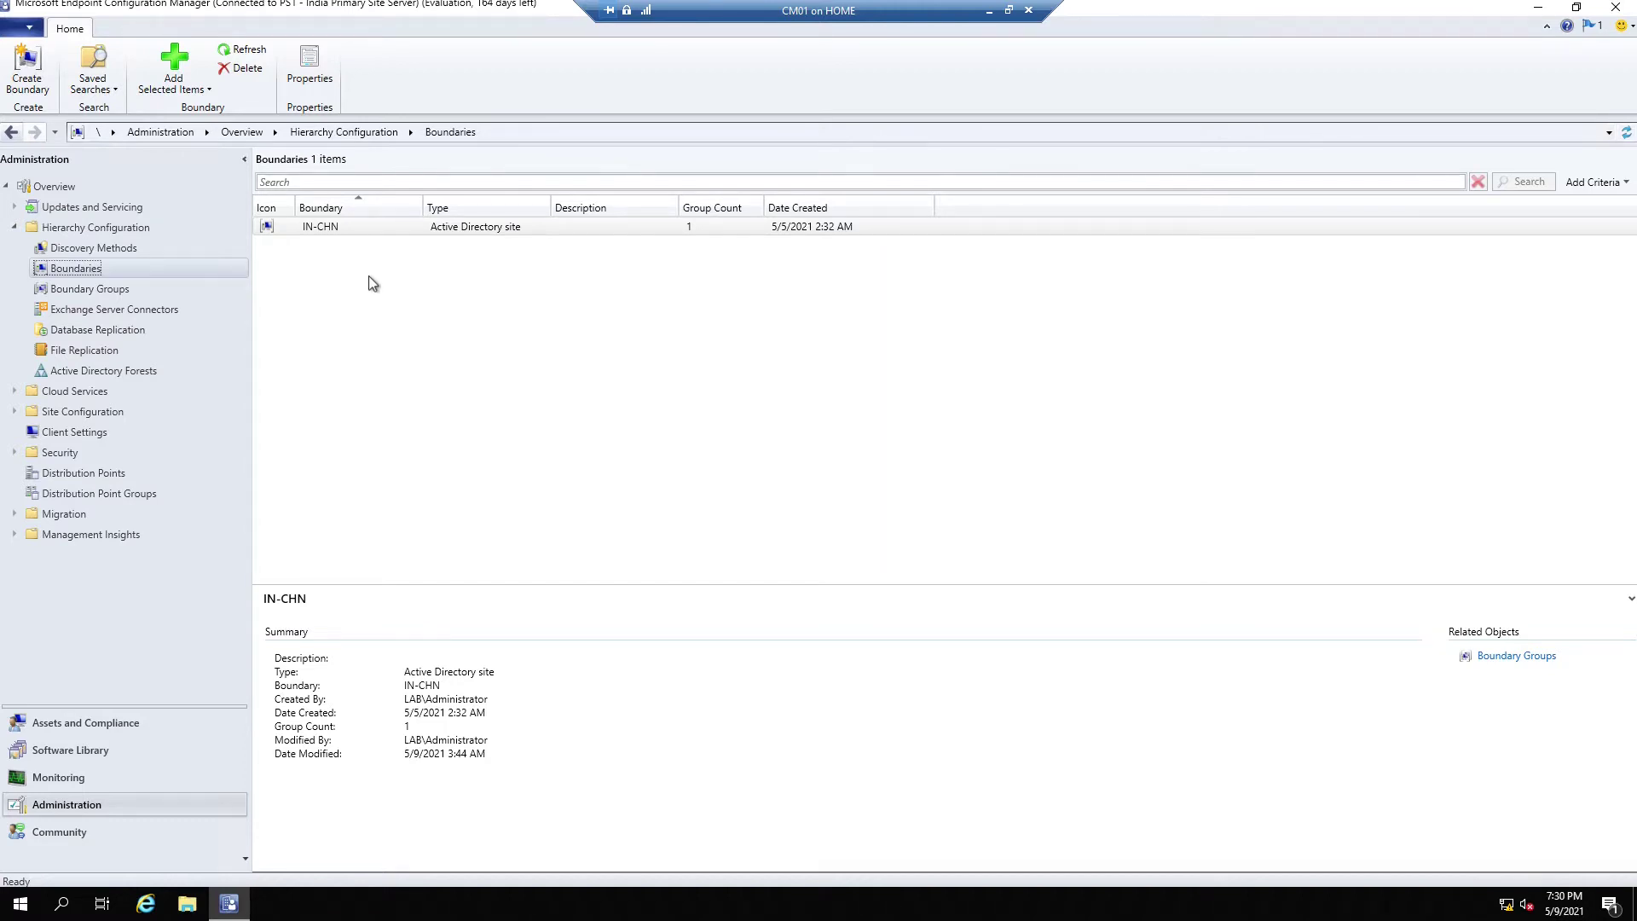
Start a new boundary with the description IN-MUM and the type Active Directory site
{"action": "left_click", "coordinate": [111, 292]}
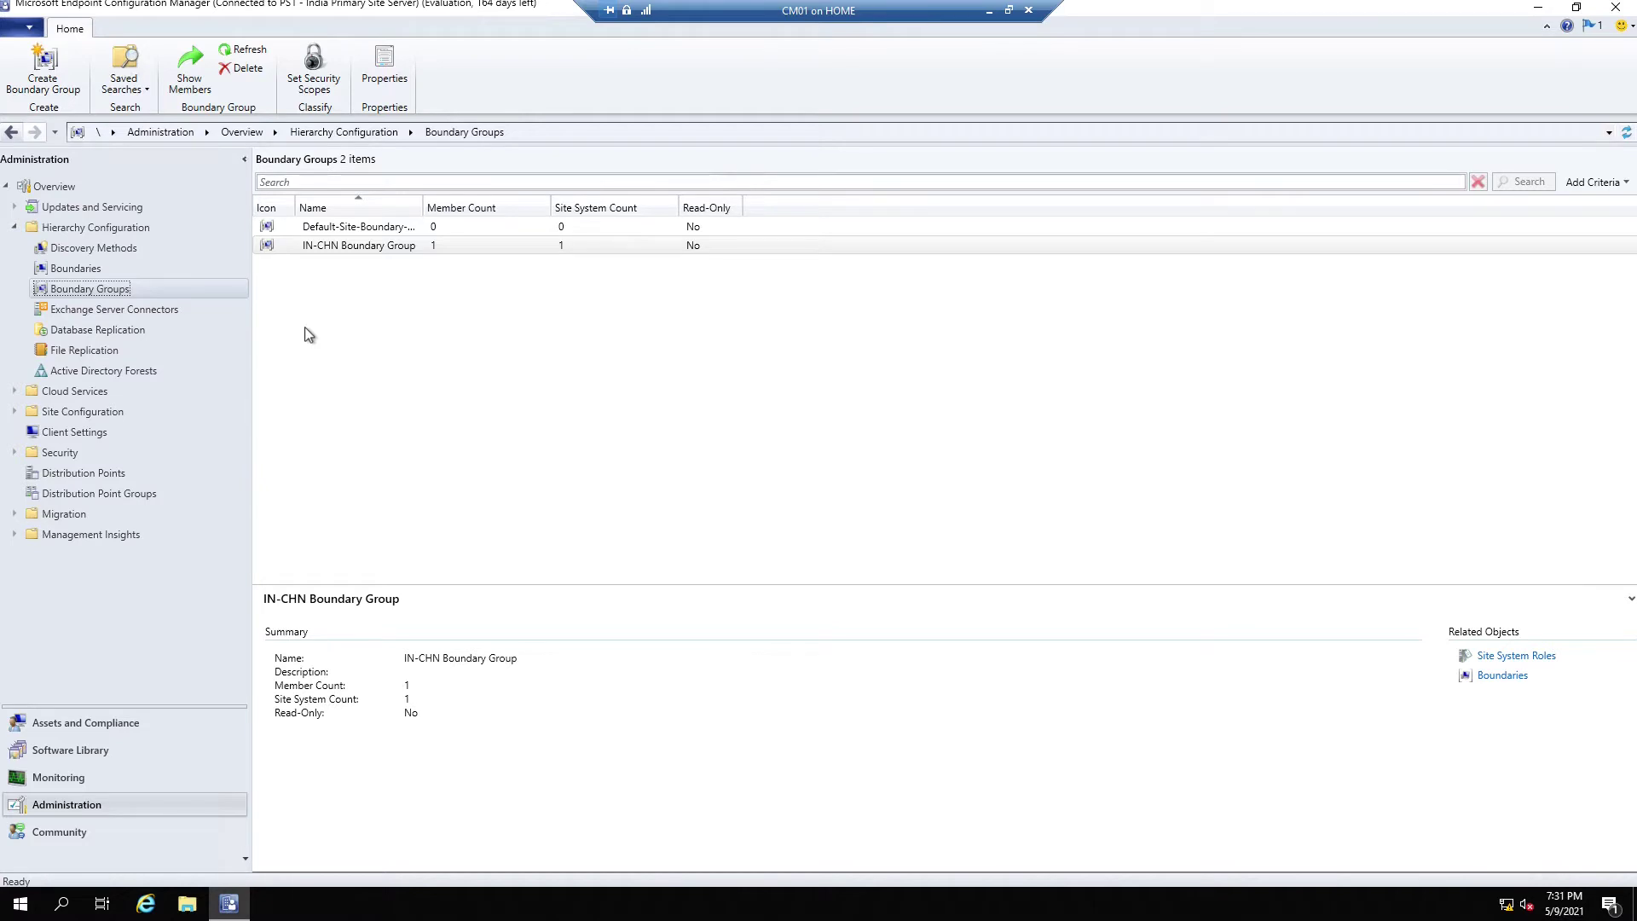
{"action": "left_click", "coordinate": [128, 271]}
{"action": "right_click", "coordinate": [126, 269]}
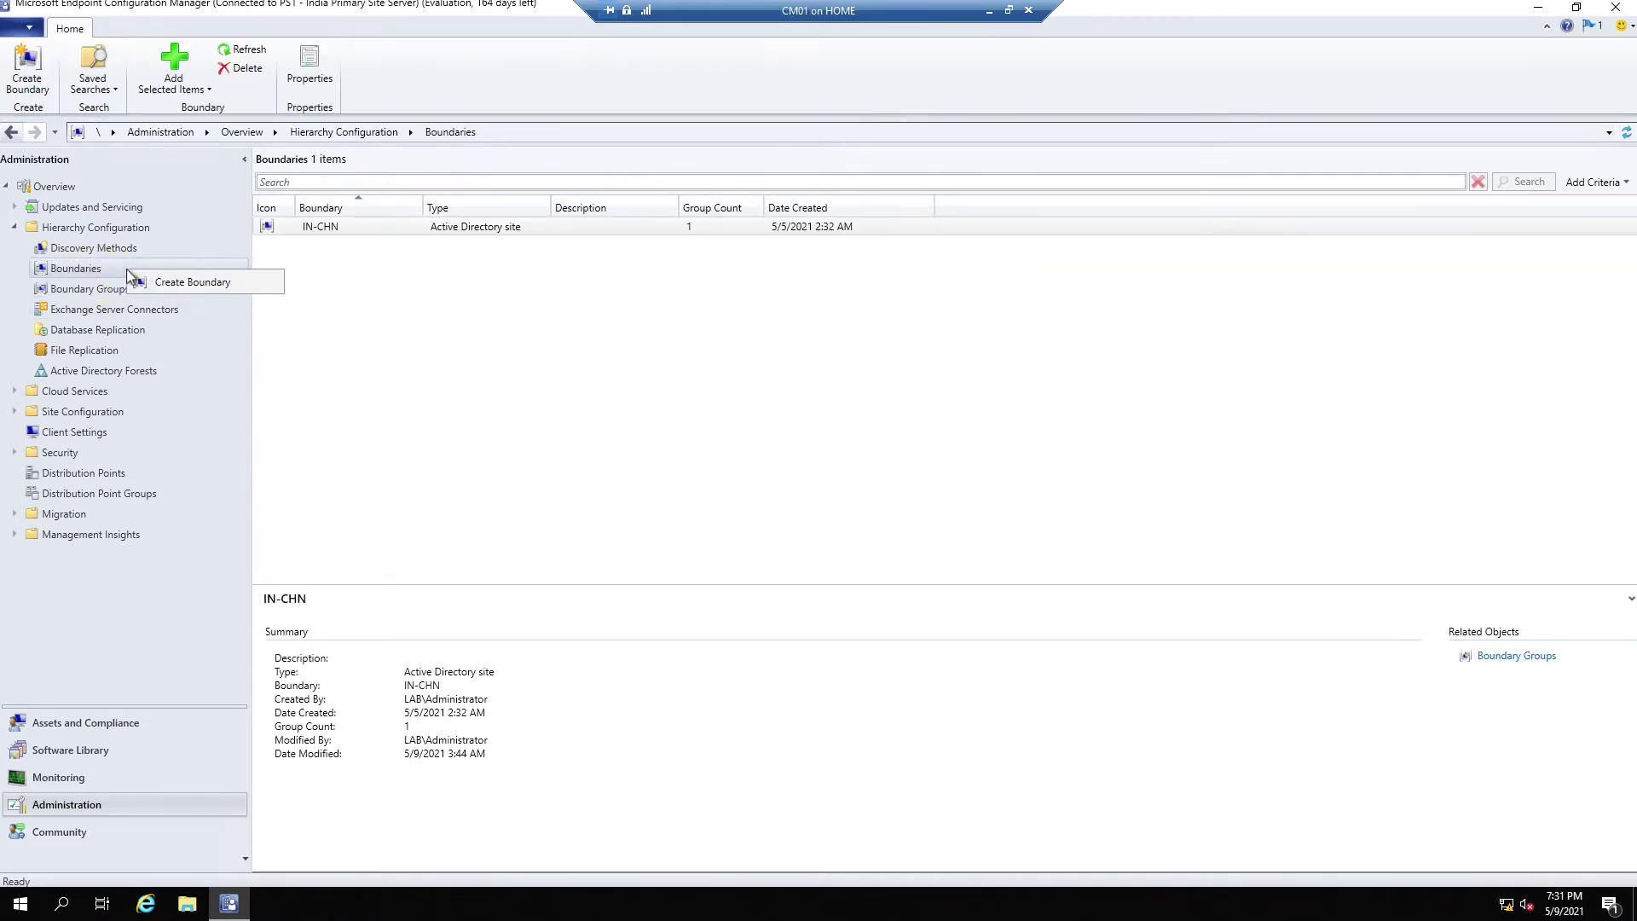
{"action": "left_click", "coordinate": [189, 283]}
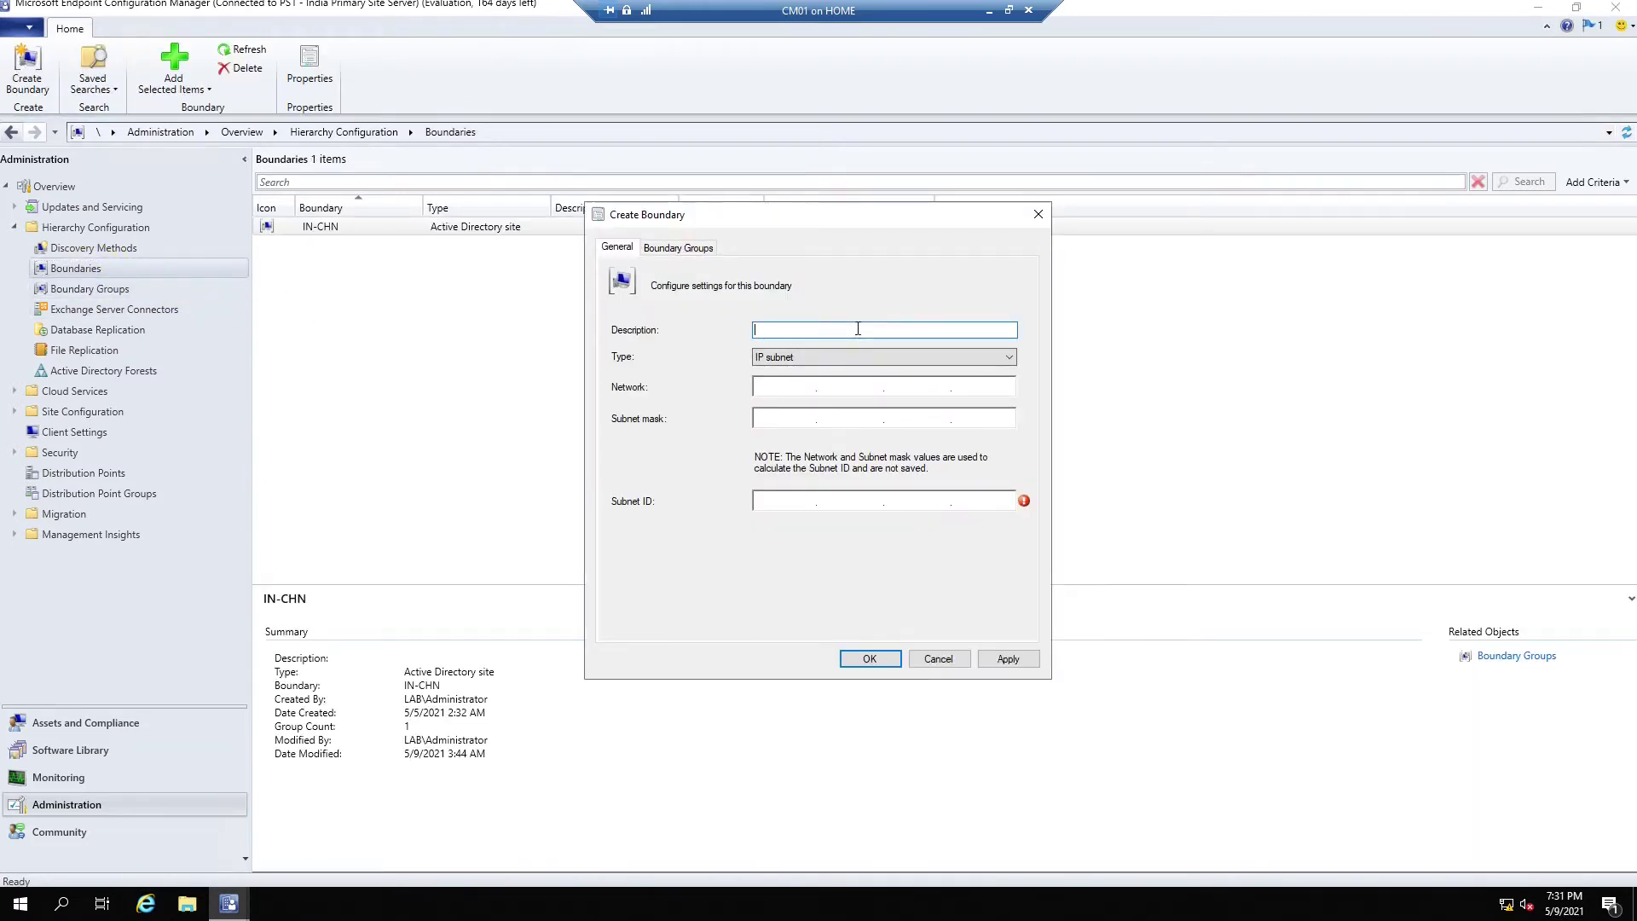
{"action": "type", "text": "IN-MUM"}
{"action": "left_click", "coordinate": [800, 358]}
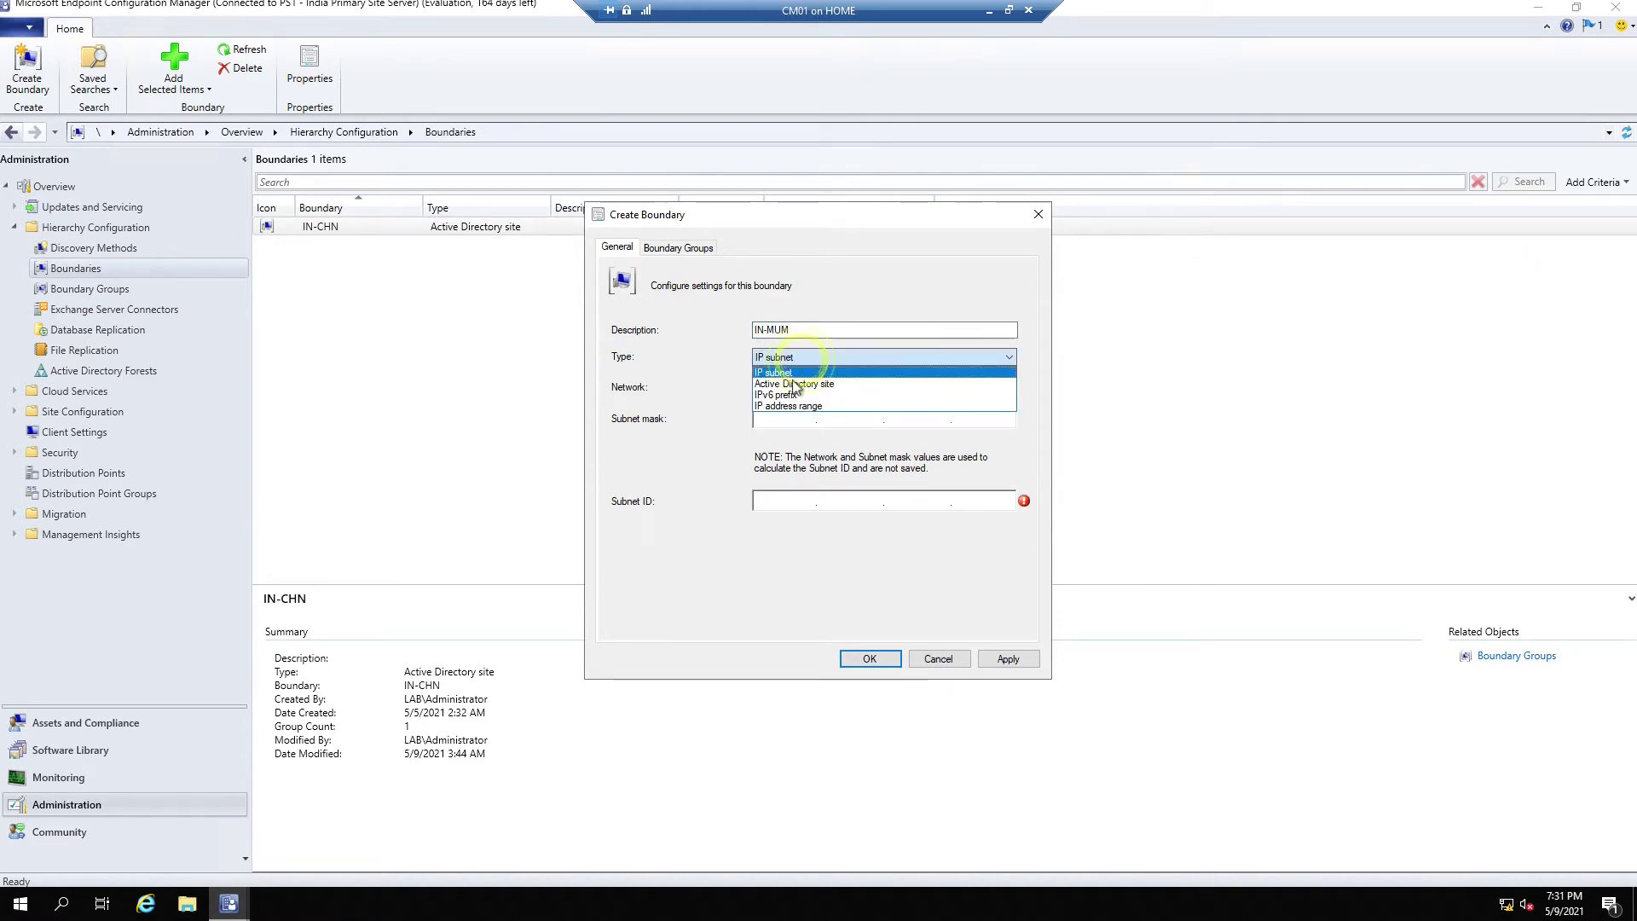
{"action": "left_click", "coordinate": [790, 385]}
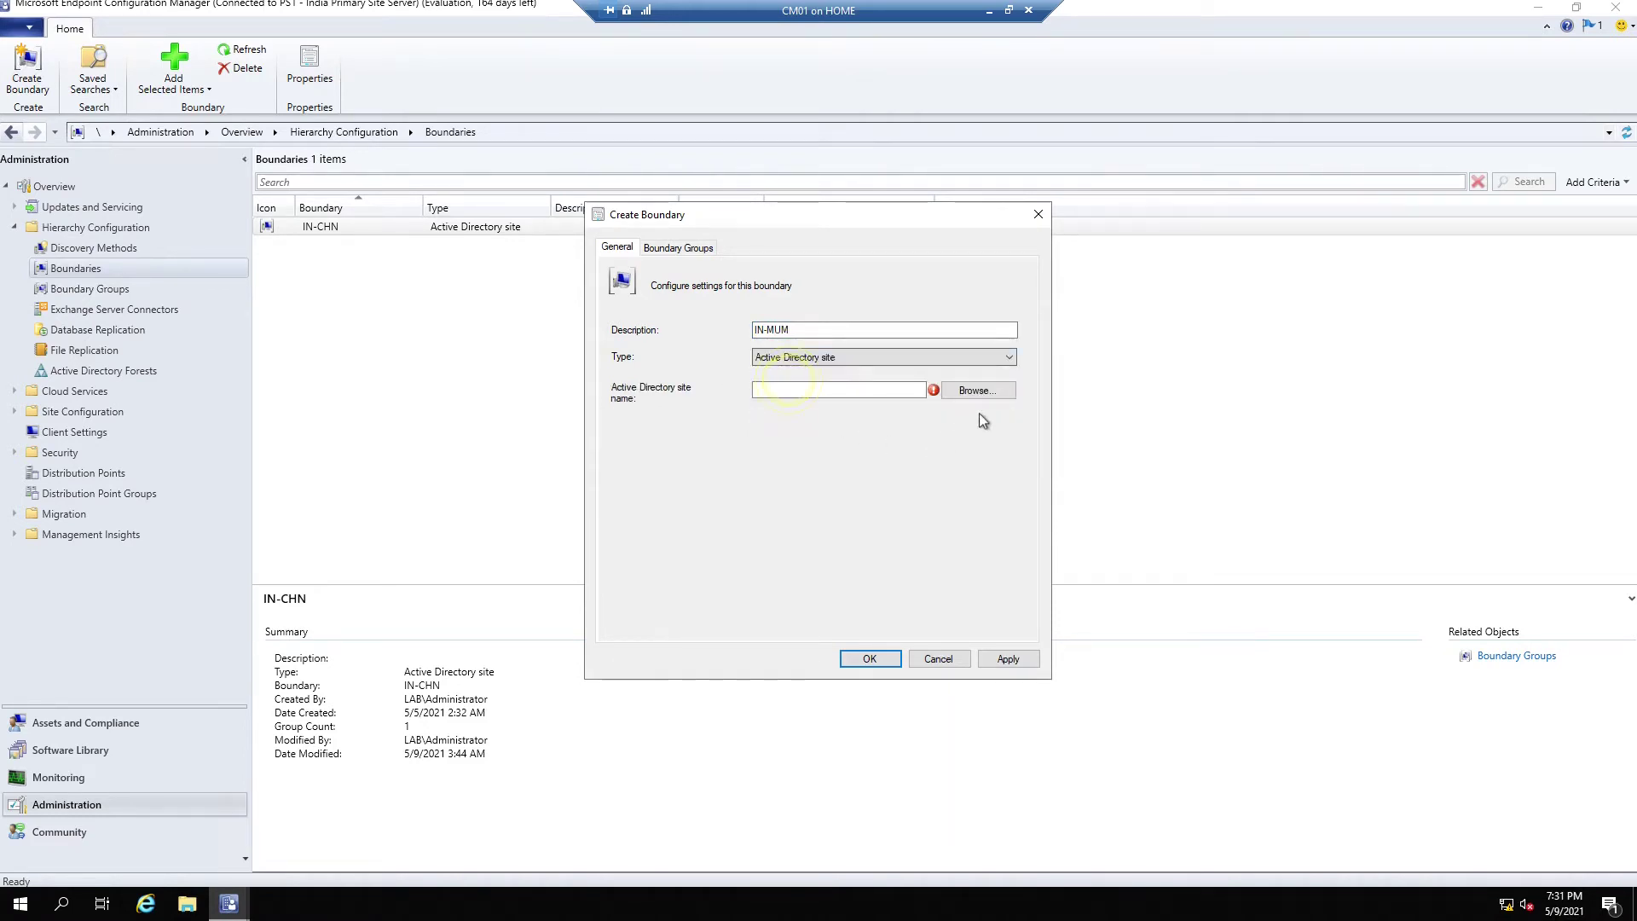
{"action": "left_click", "coordinate": [989, 390]}
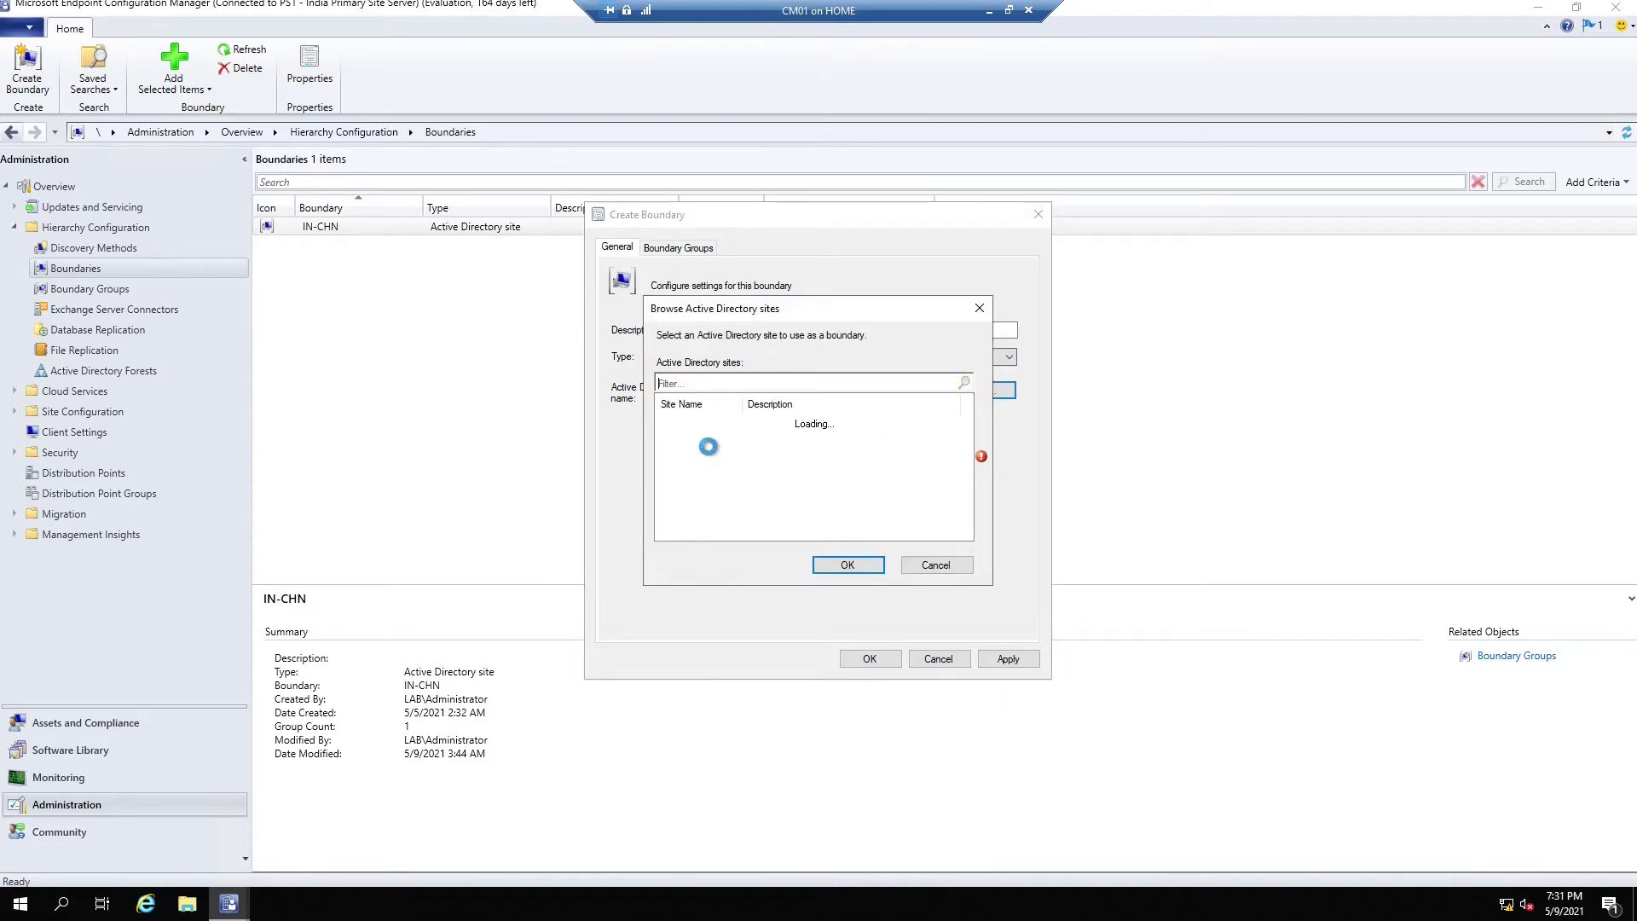
{"action": "left_click", "coordinate": [692, 429]}
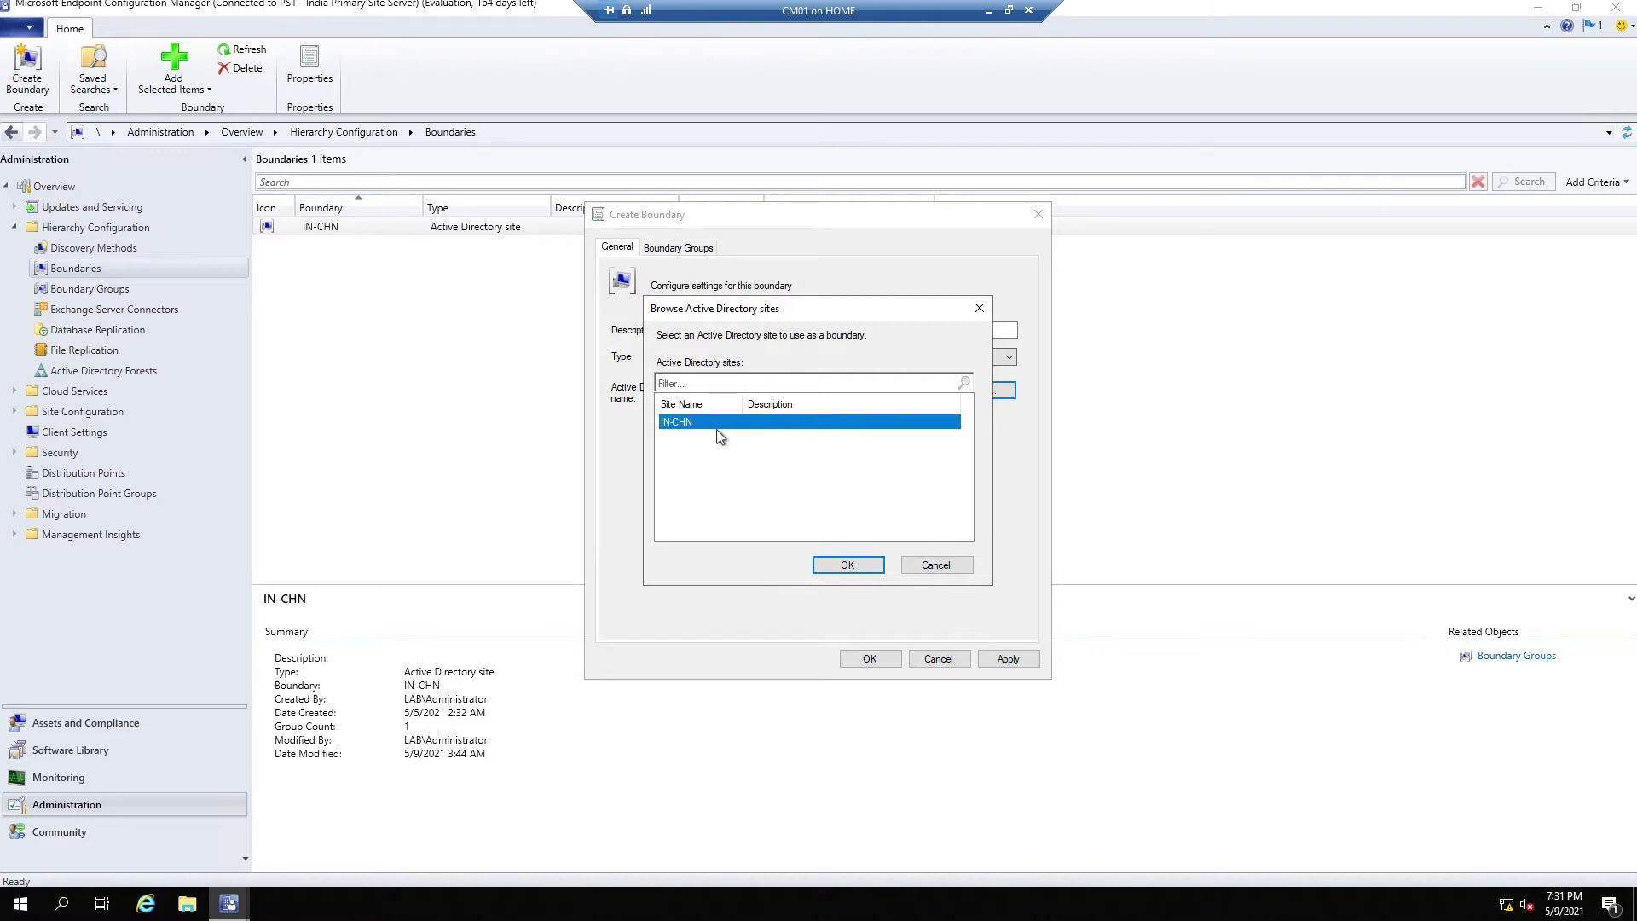
{"action": "left_click", "coordinate": [939, 565]}
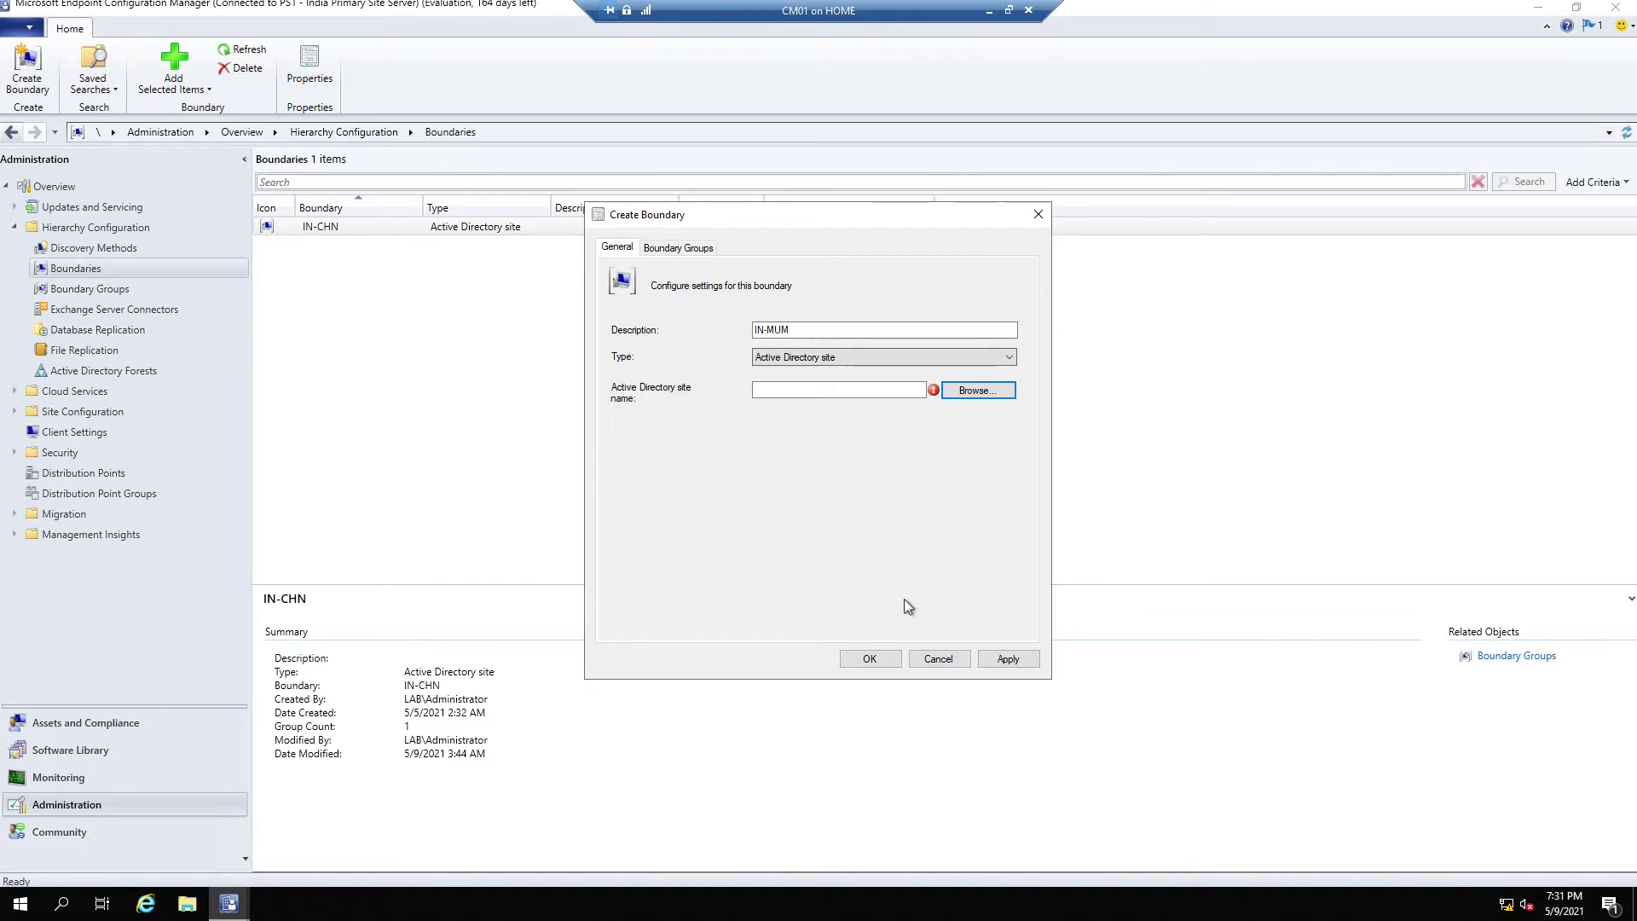
Set the Active Directory site name to IN-MUM and save the new boundary
{"action": "left_click", "coordinate": [791, 390]}
{"action": "type", "text": "IN"}
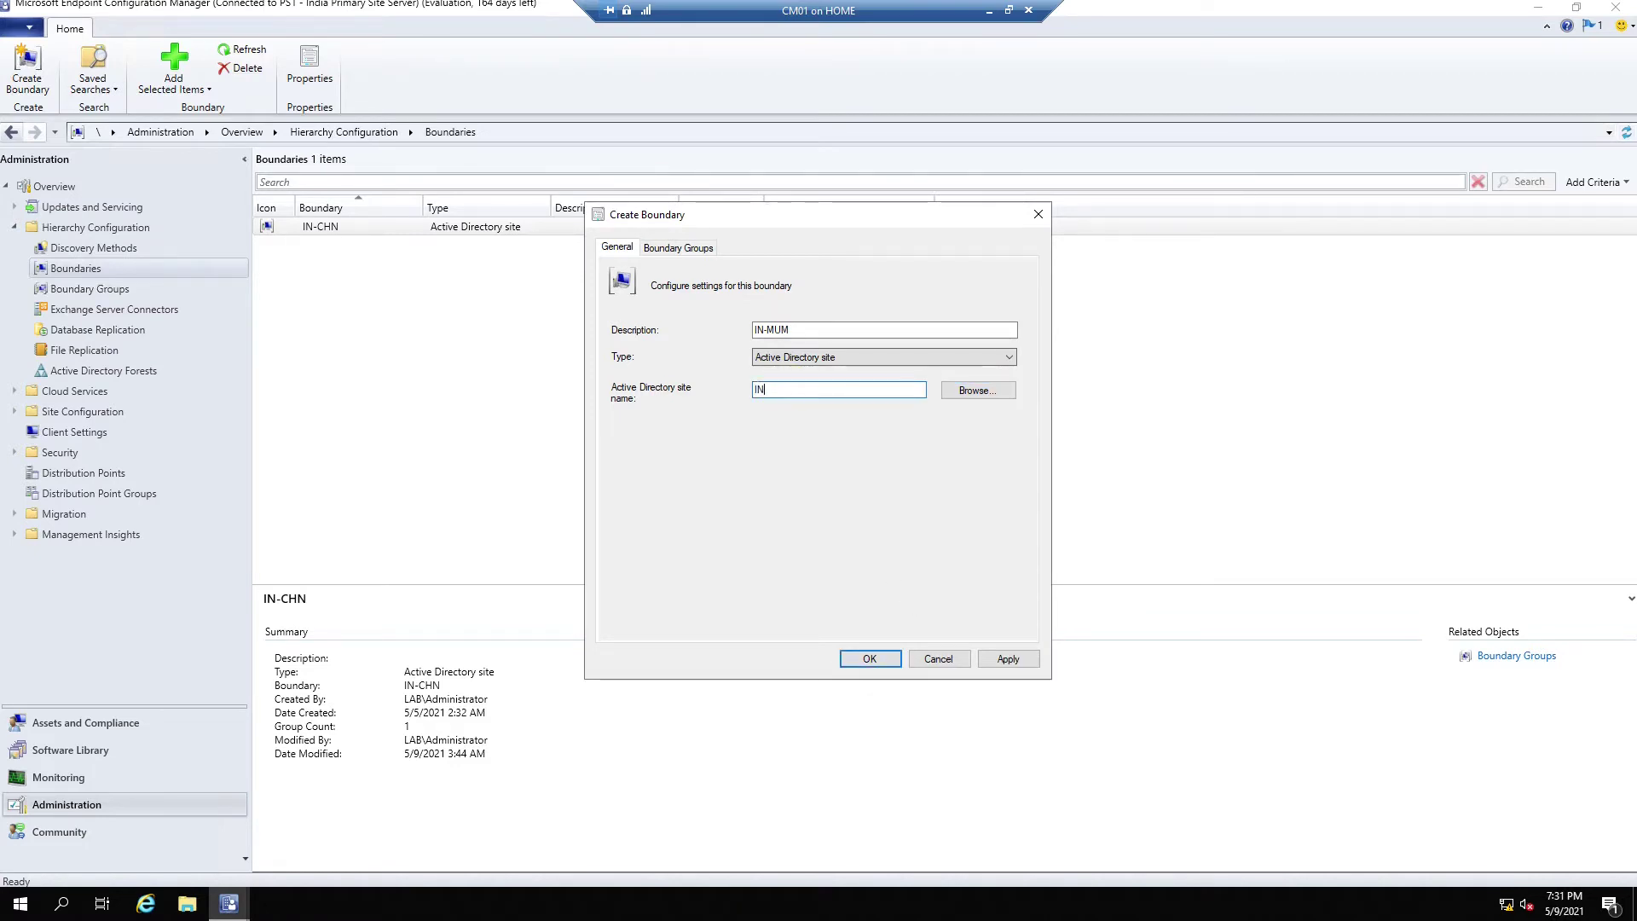
{"action": "type", "text": "-MUM"}
{"action": "left_click", "coordinate": [1008, 658]}
{"action": "left_click", "coordinate": [872, 659]}
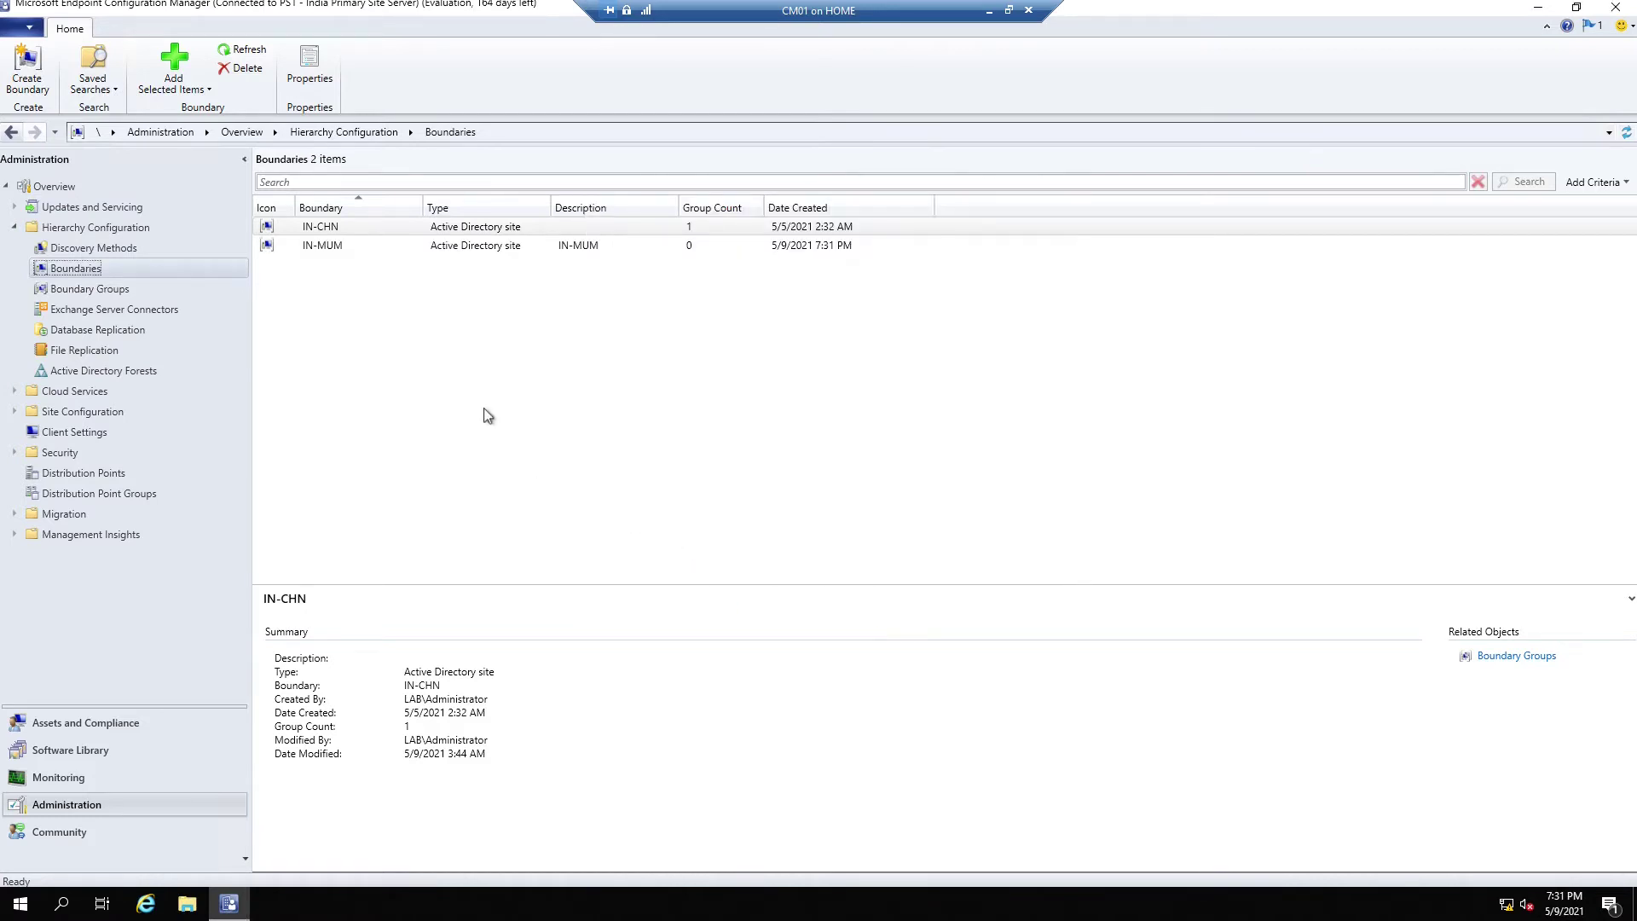
{"action": "left_click", "coordinate": [337, 251]}
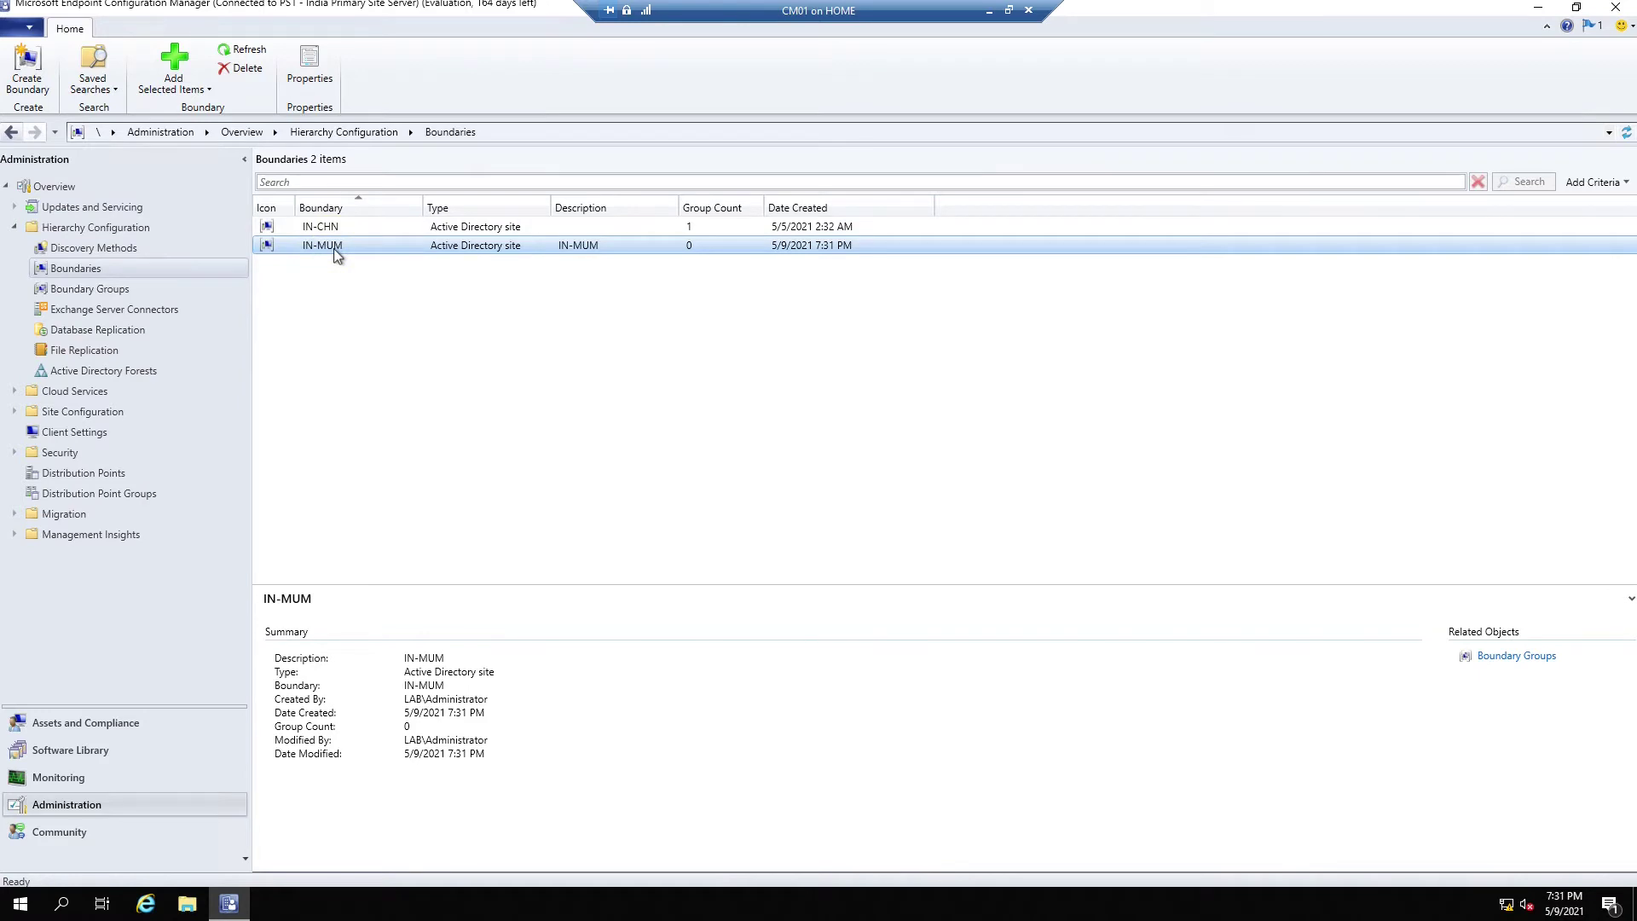
Start a new boundary group named IN-MUM Boundary Group and add the IN-MUM boundary as its member
{"action": "left_click", "coordinate": [126, 291]}
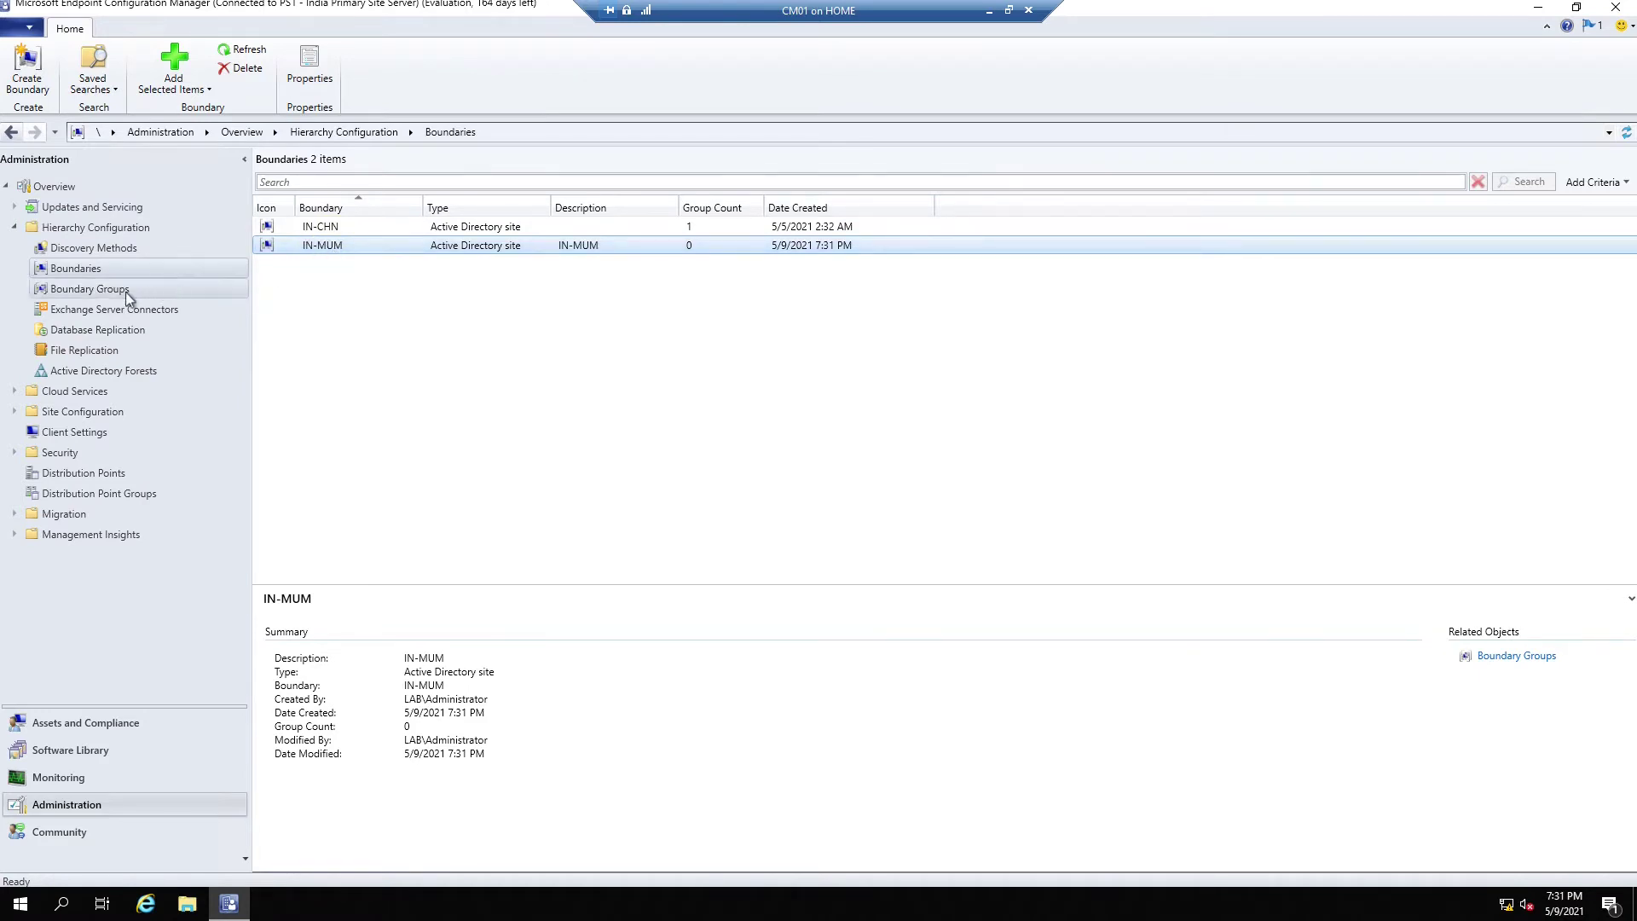
{"action": "right_click", "coordinate": [188, 285]}
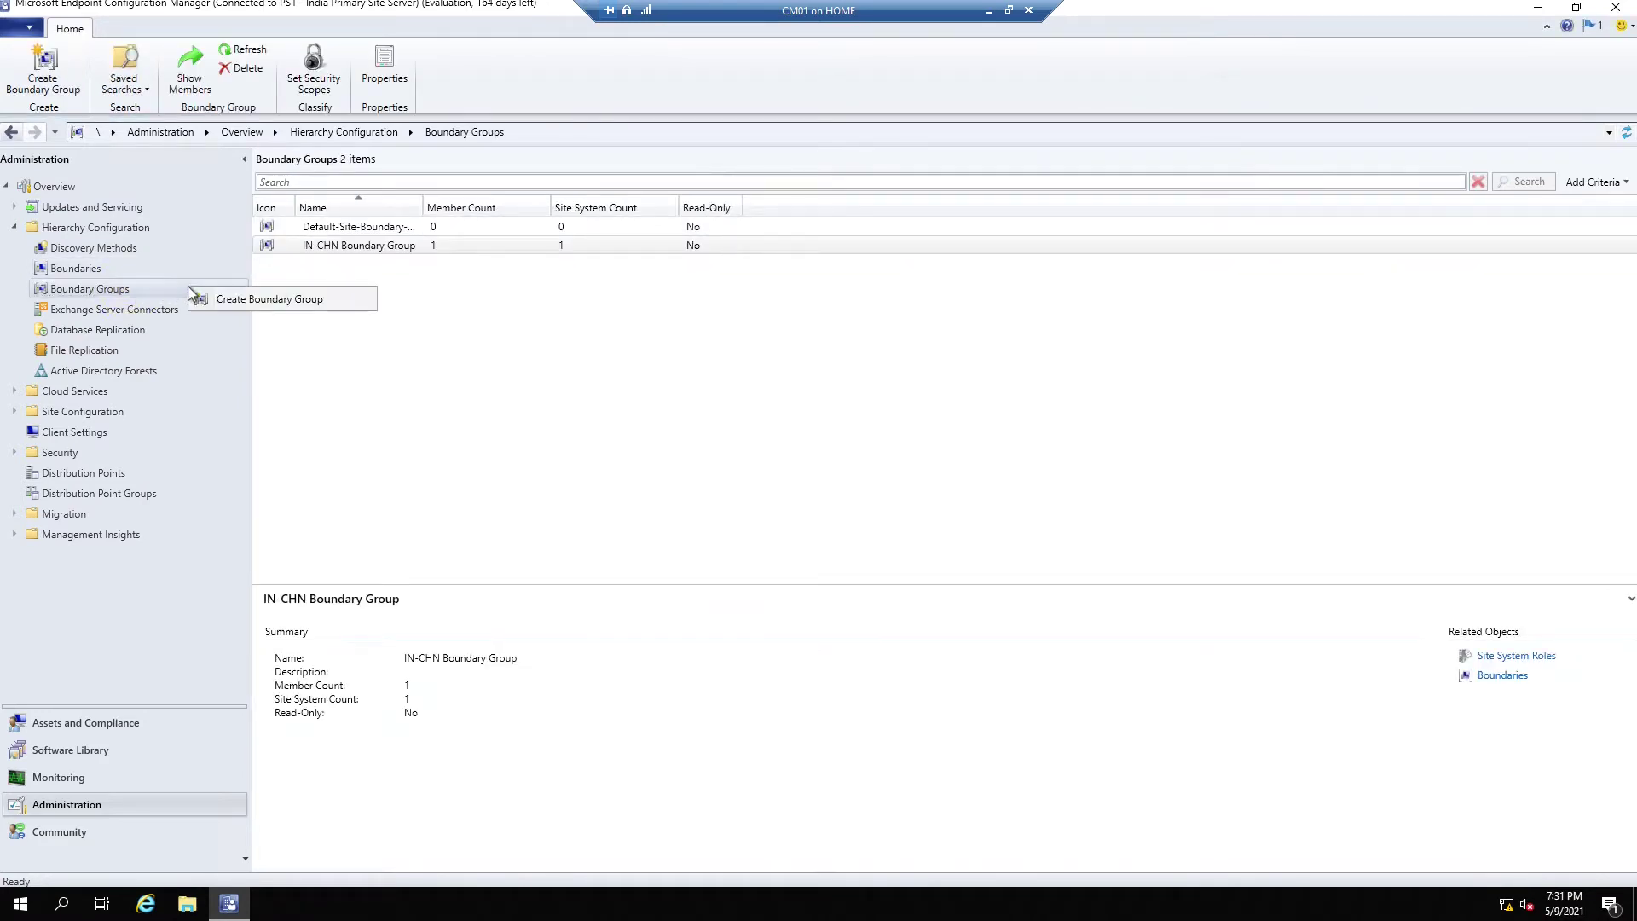
{"action": "left_click", "coordinate": [268, 299]}
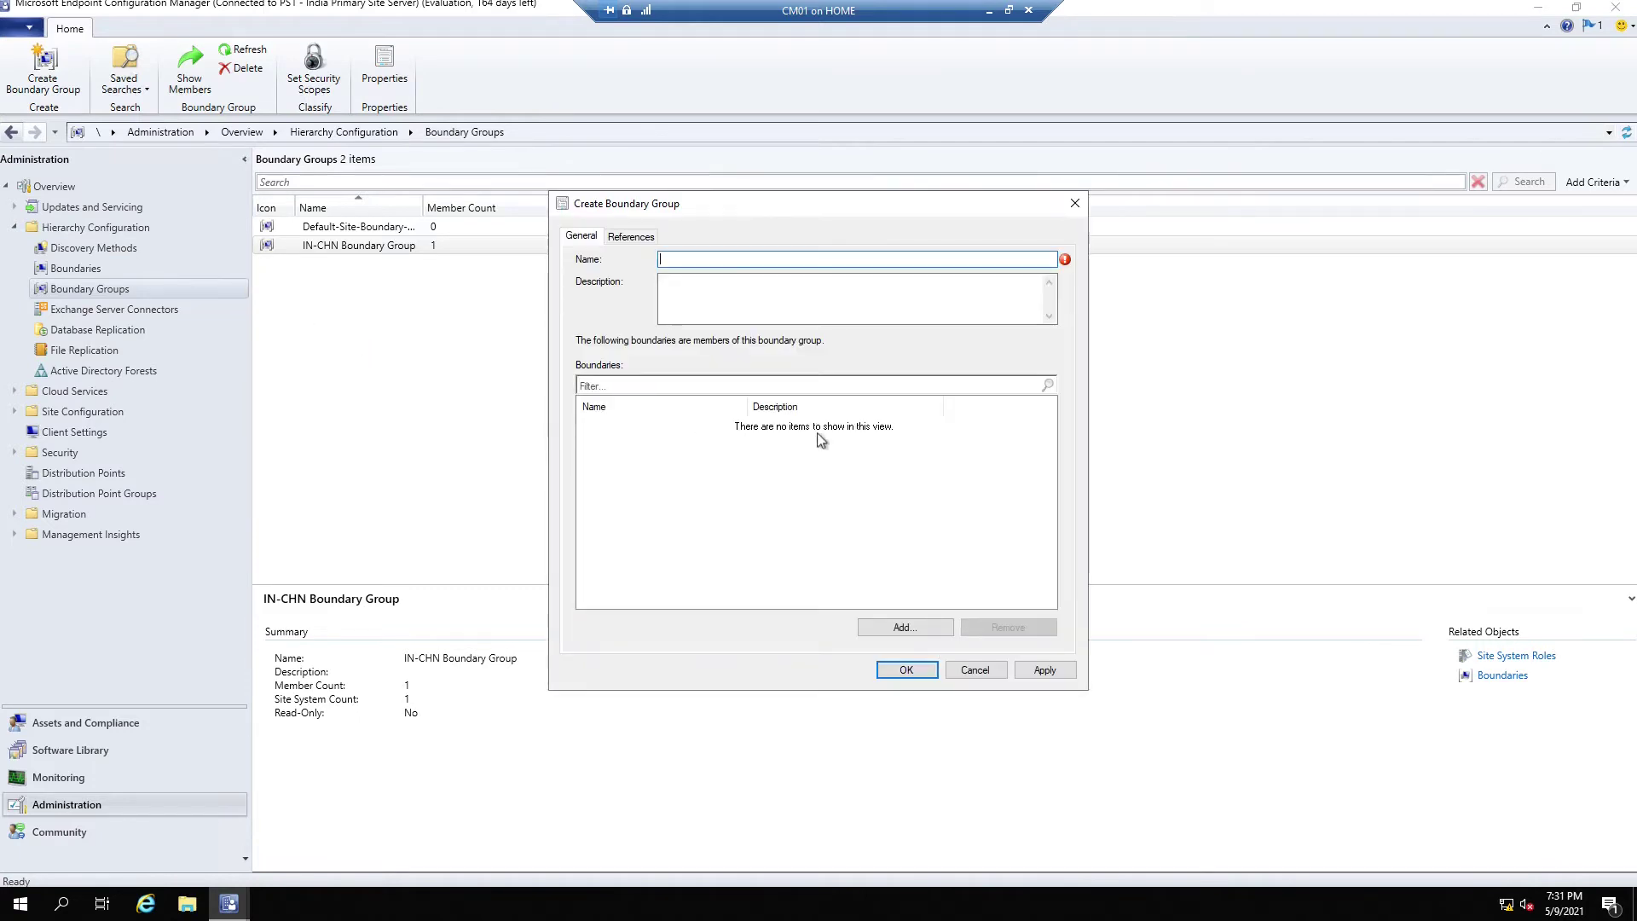
{"action": "type", "text": "IN-MUM B"}
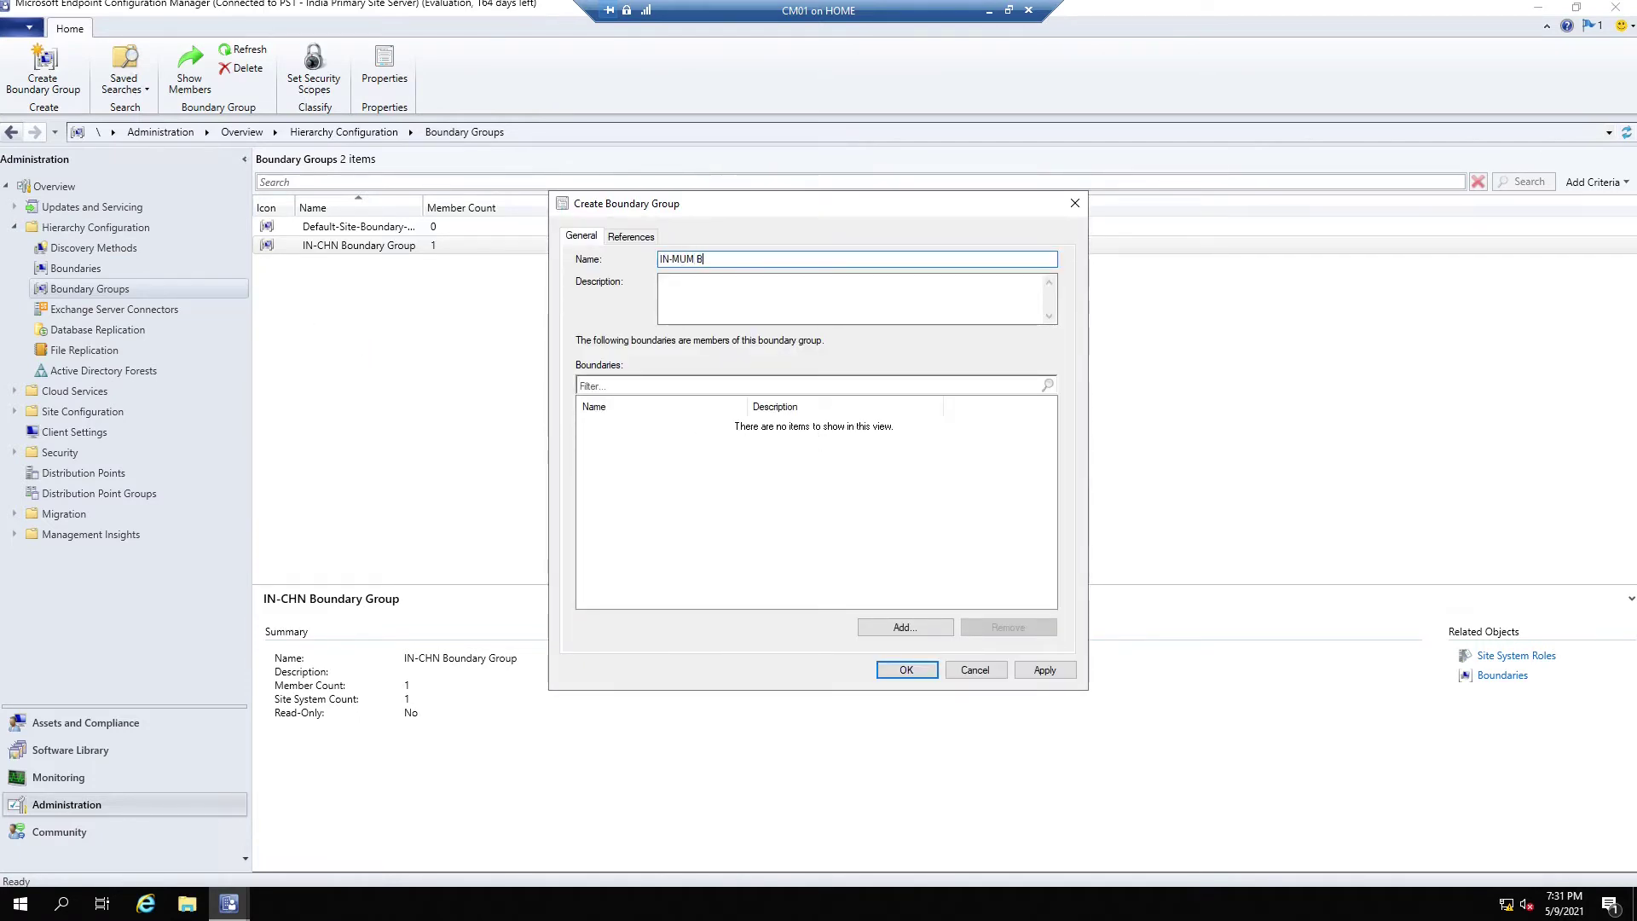
{"action": "type", "text": "oundary Group"}
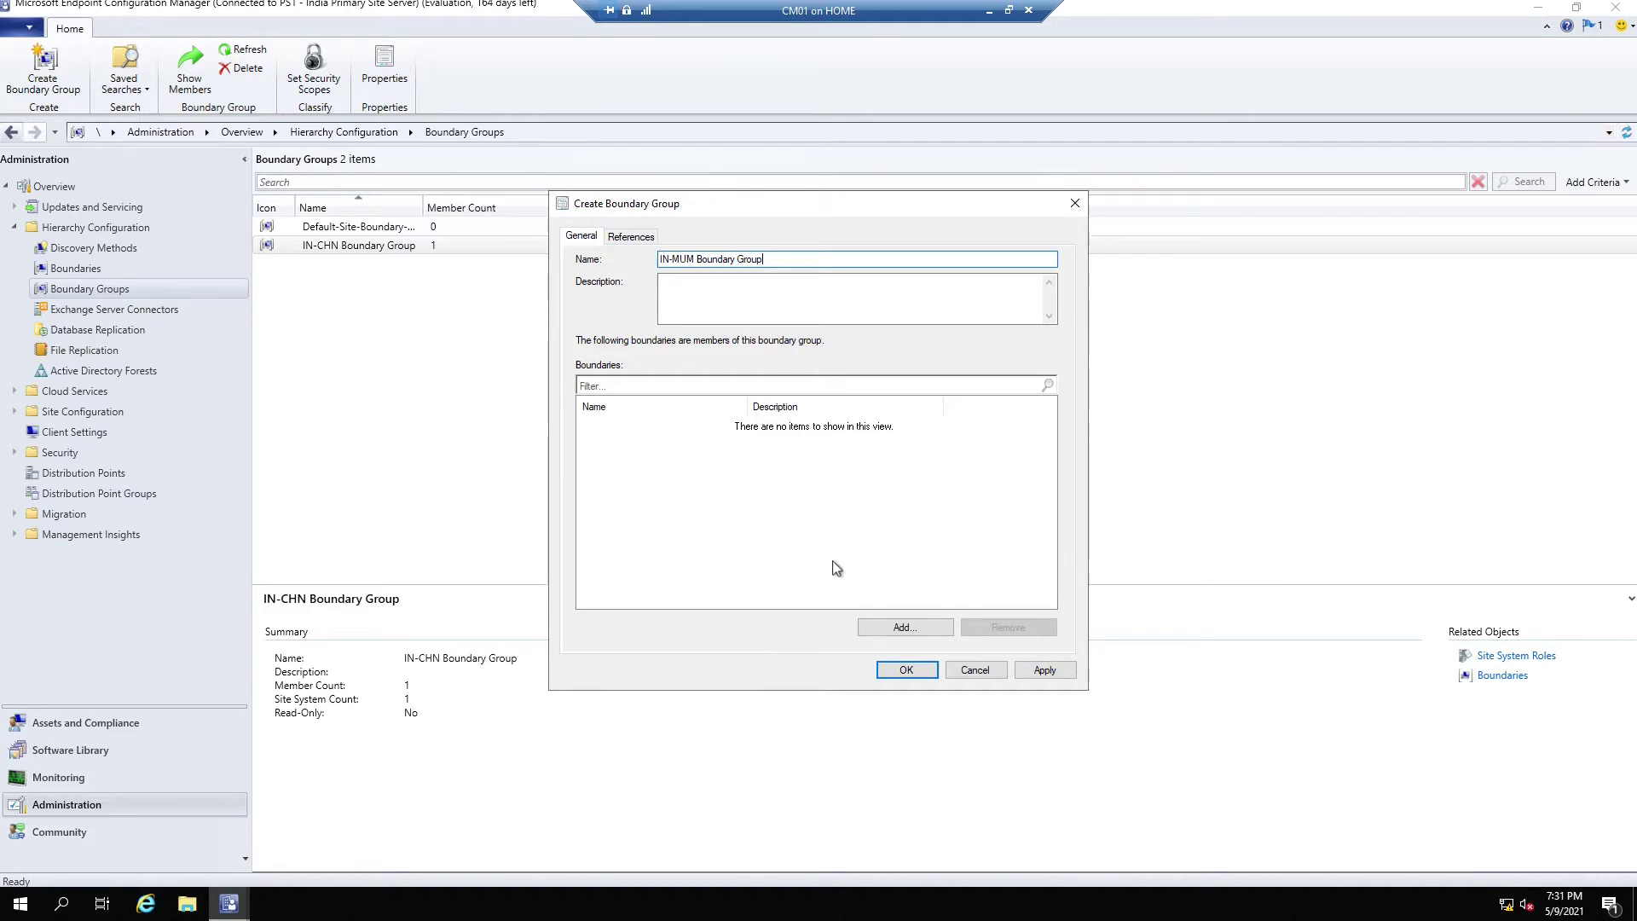
{"action": "left_click", "coordinate": [905, 628]}
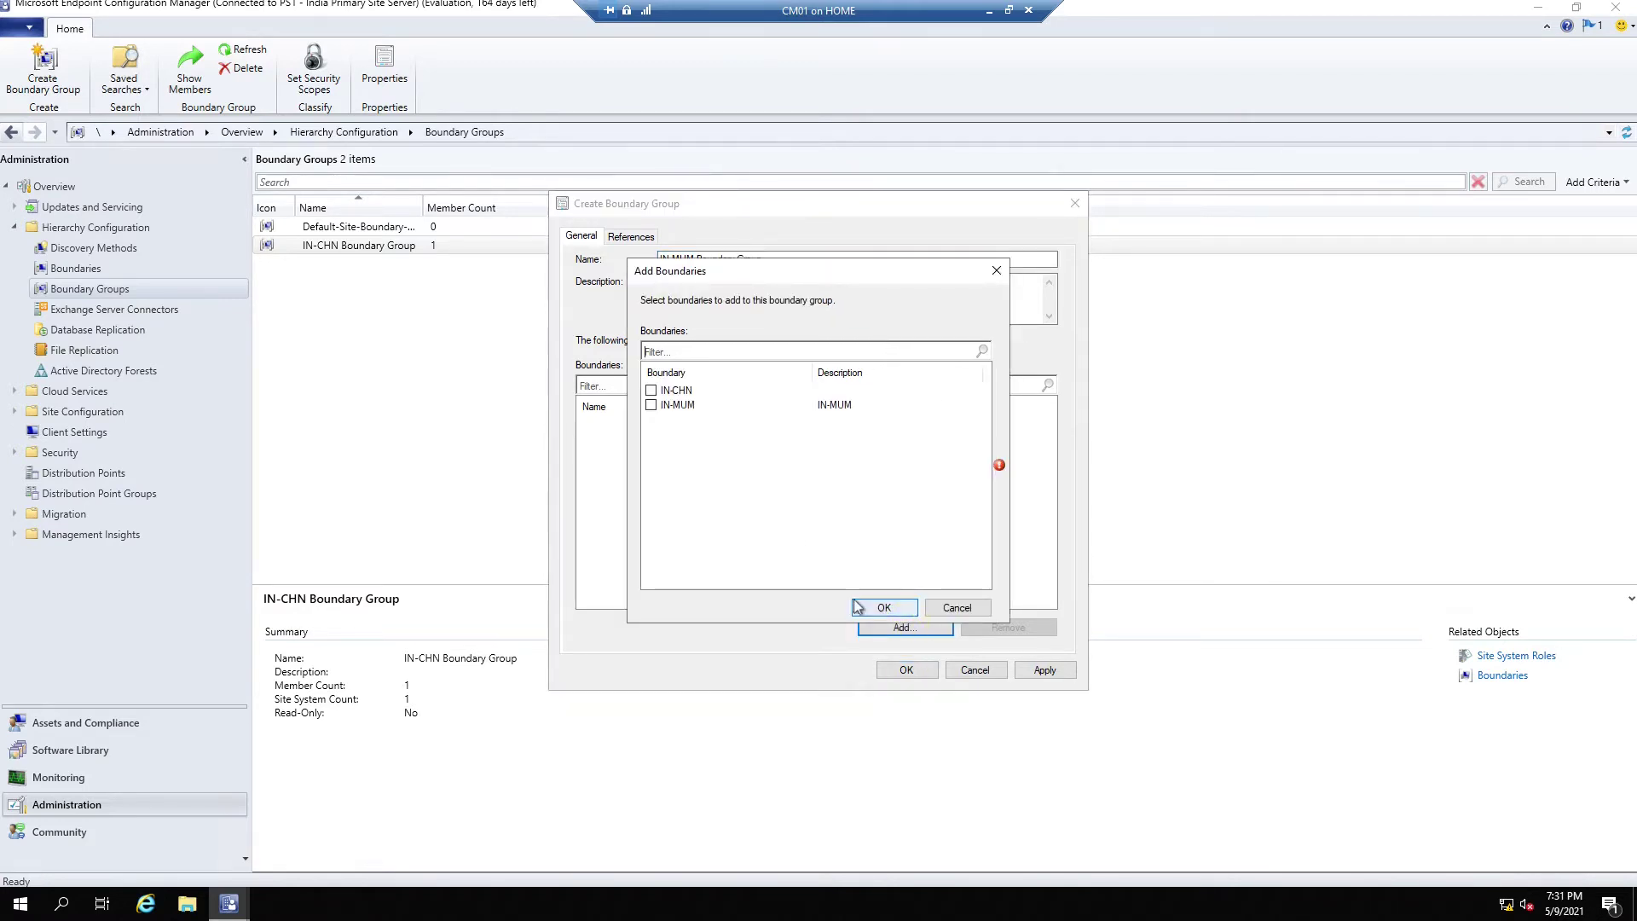
{"action": "left_click", "coordinate": [652, 405]}
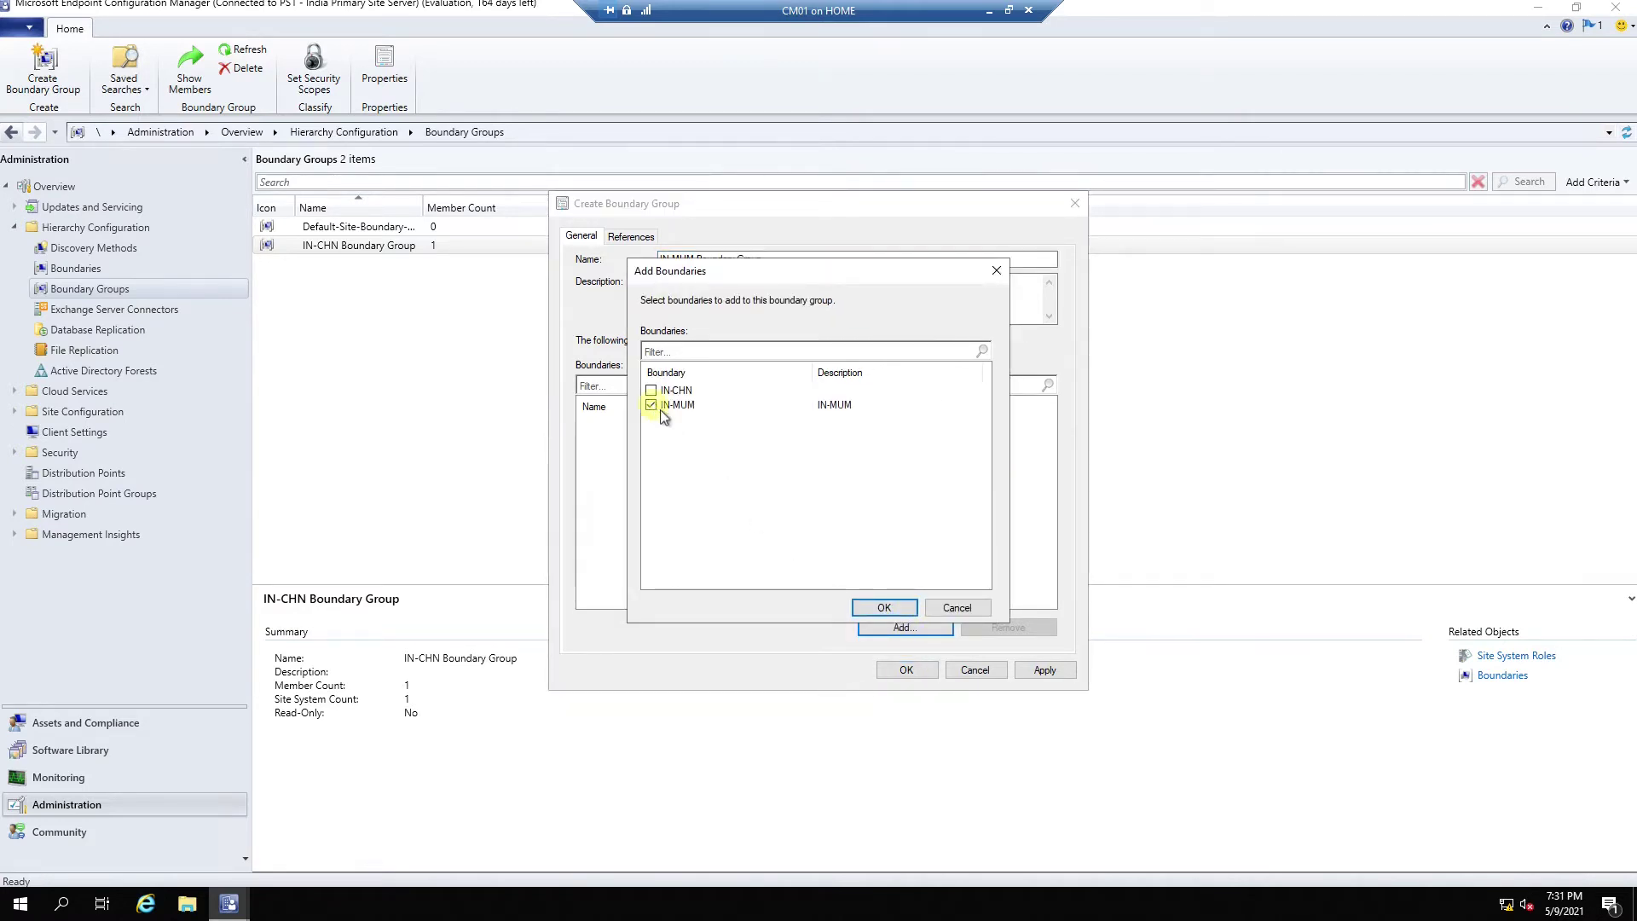
{"action": "left_click", "coordinate": [880, 609]}
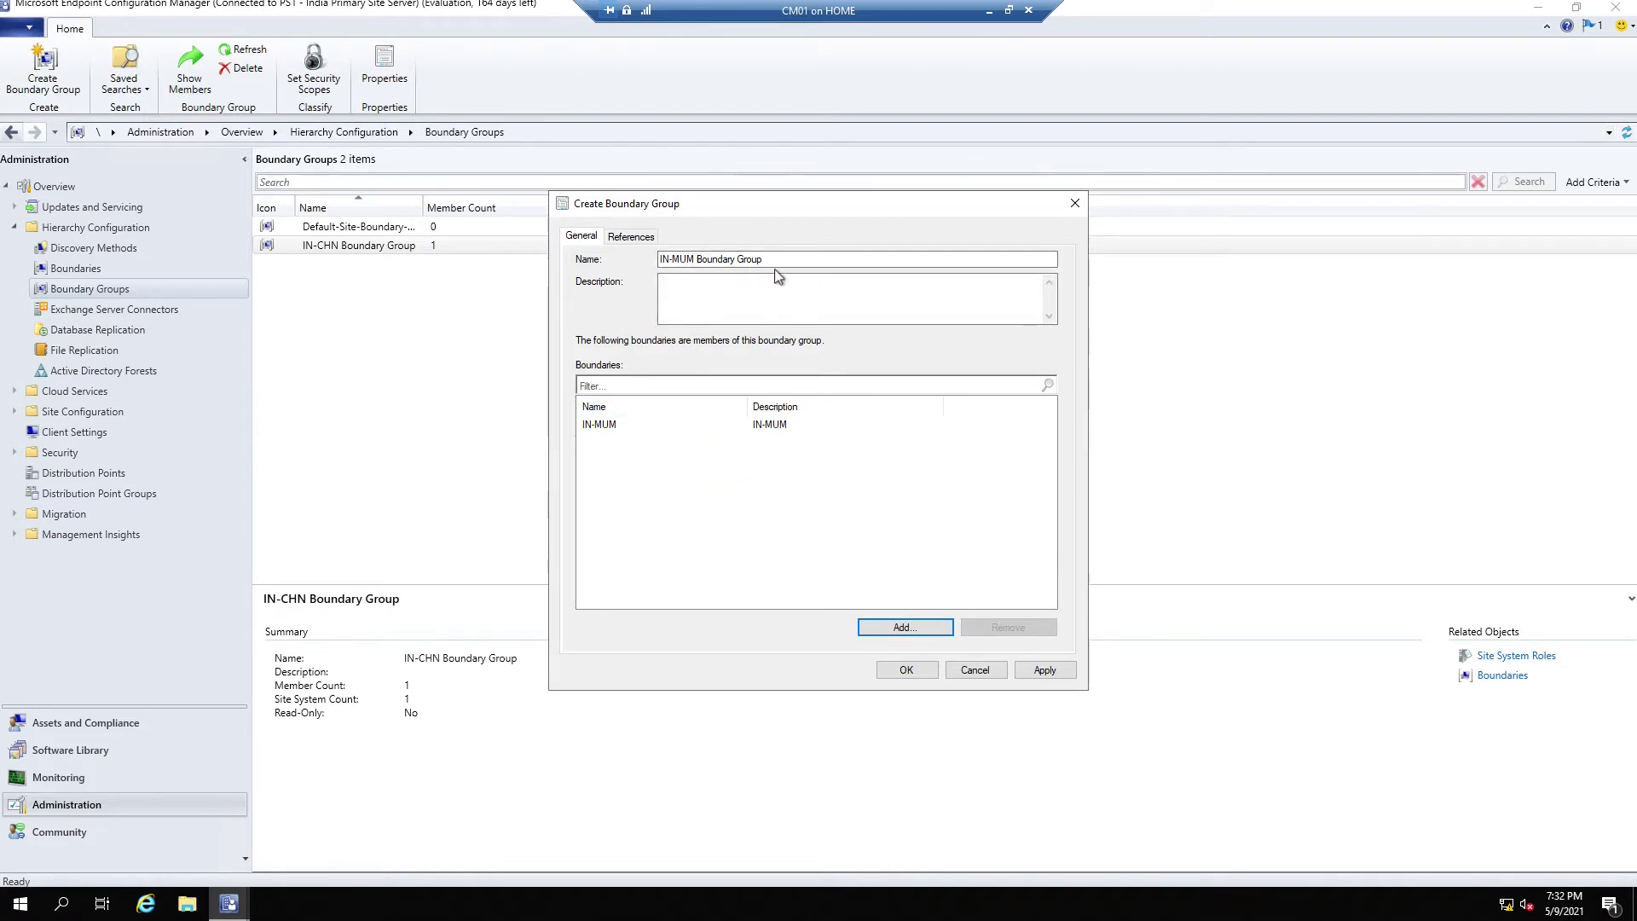
Use the new boundary group for site assignment, with SS1-Mumbai Secondary Site Server as the assigned site
{"action": "left_click", "coordinate": [628, 241]}
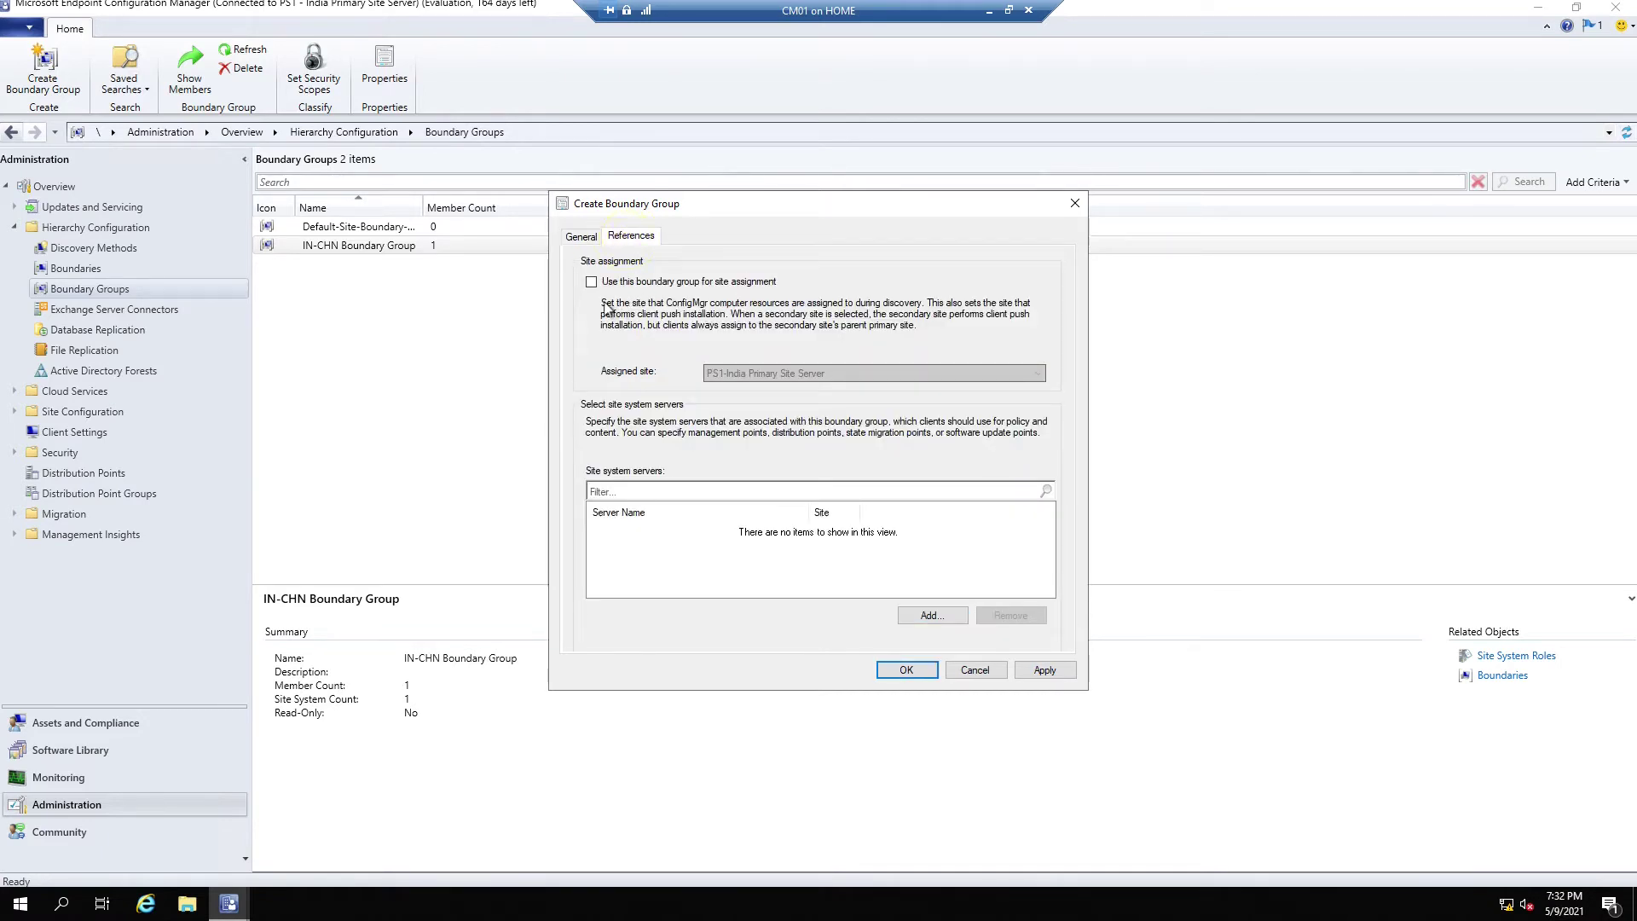
{"action": "left_click", "coordinate": [591, 281]}
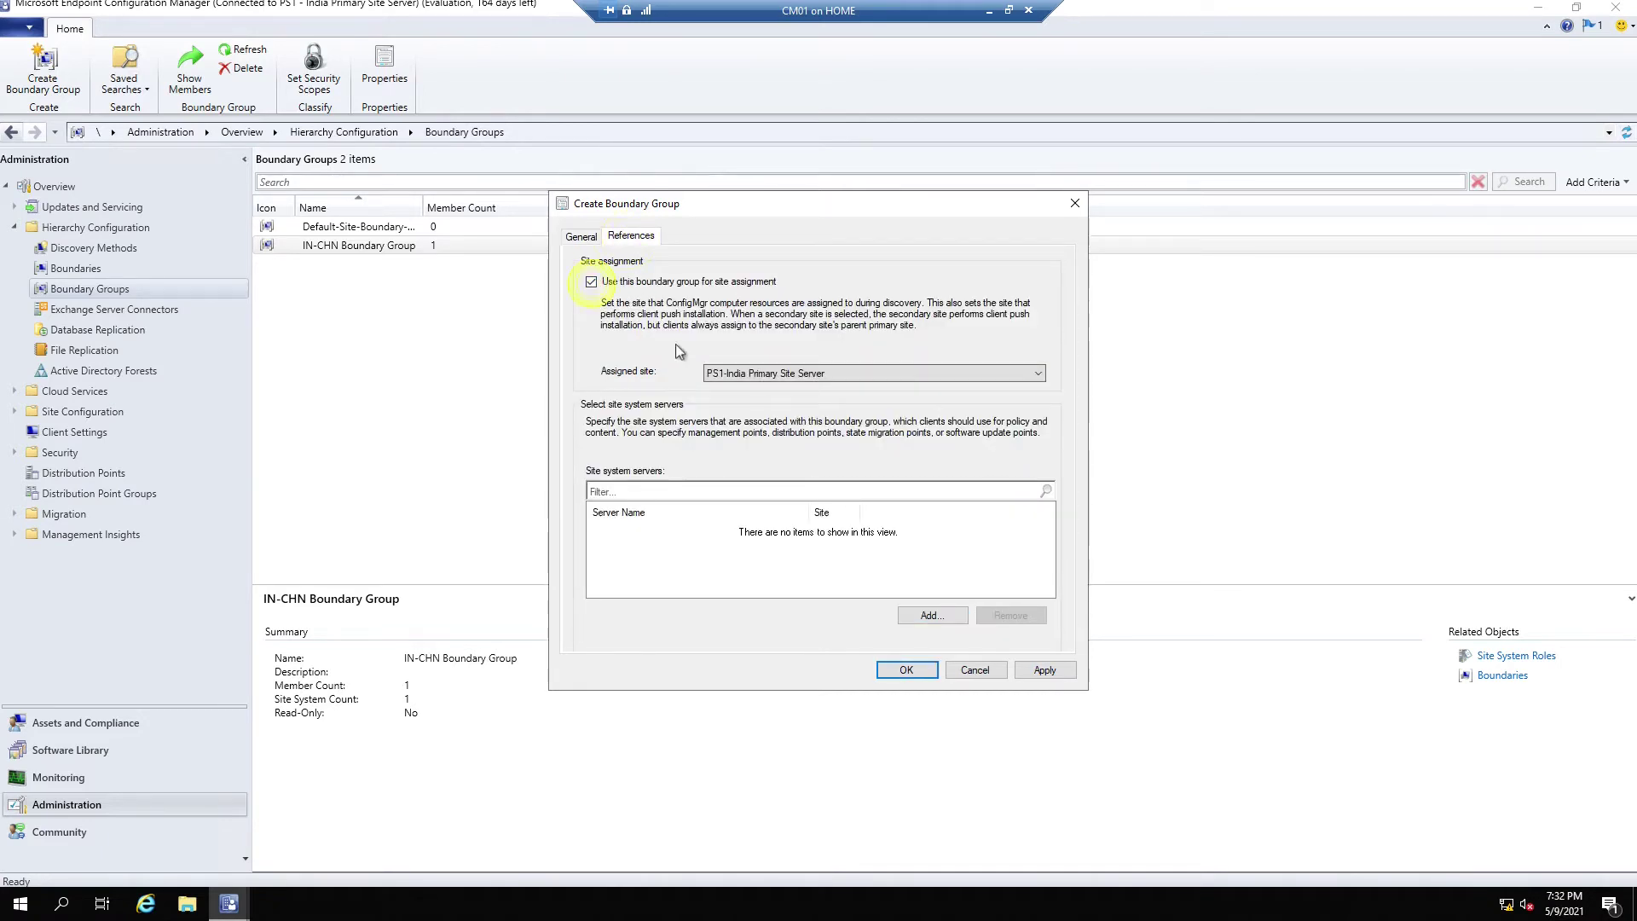
{"action": "left_click", "coordinate": [757, 374]}
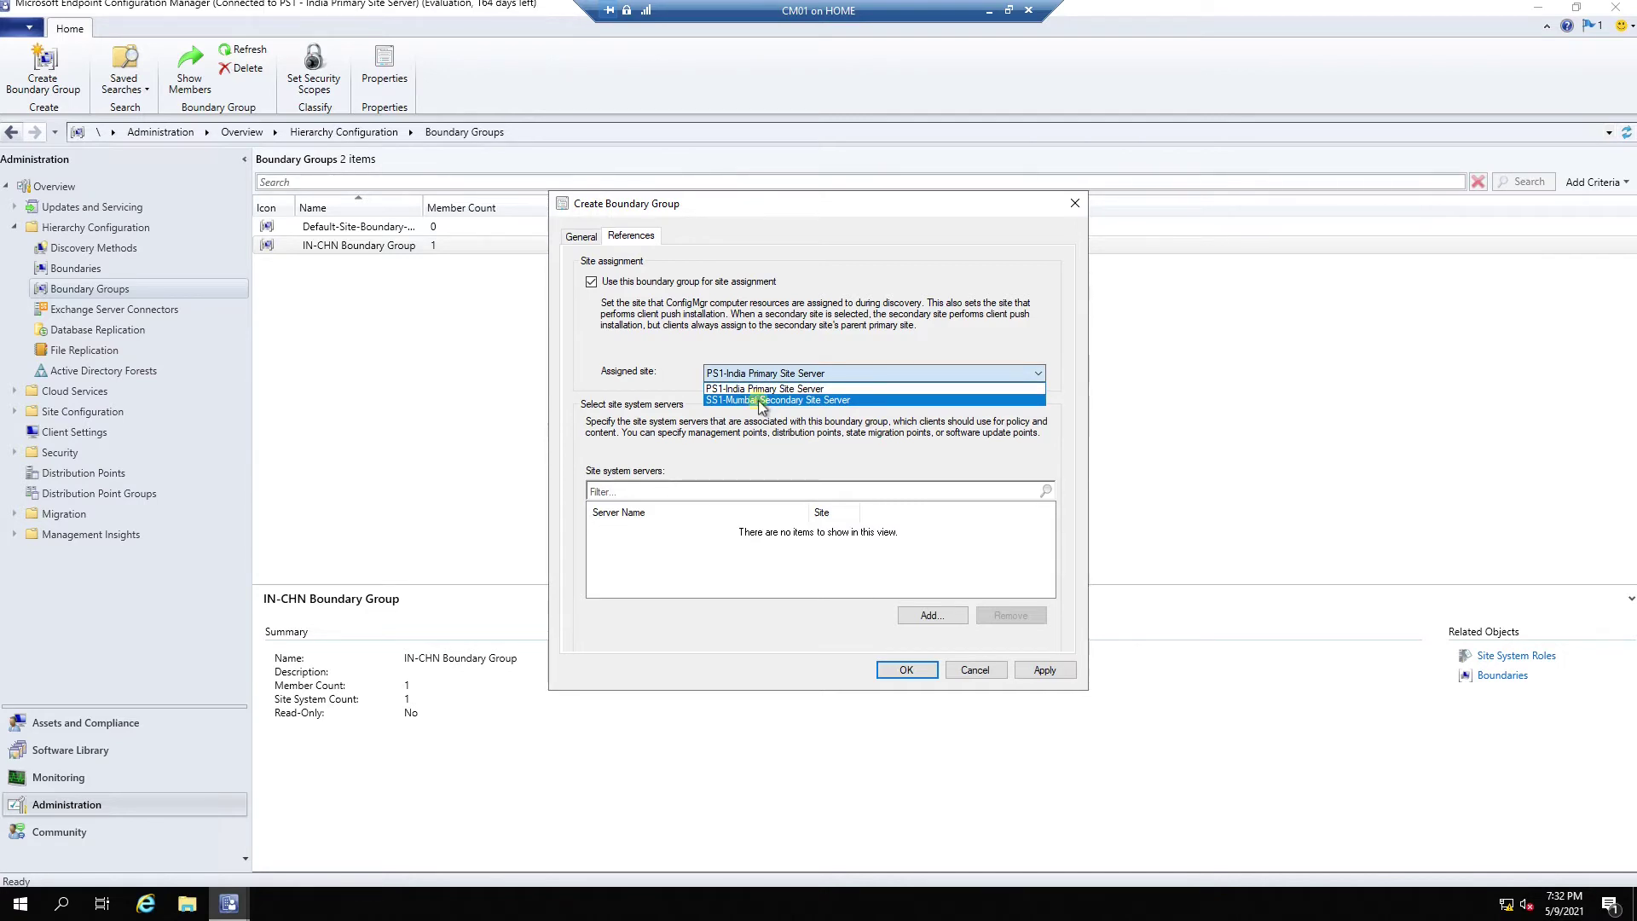
{"action": "left_click", "coordinate": [760, 400]}
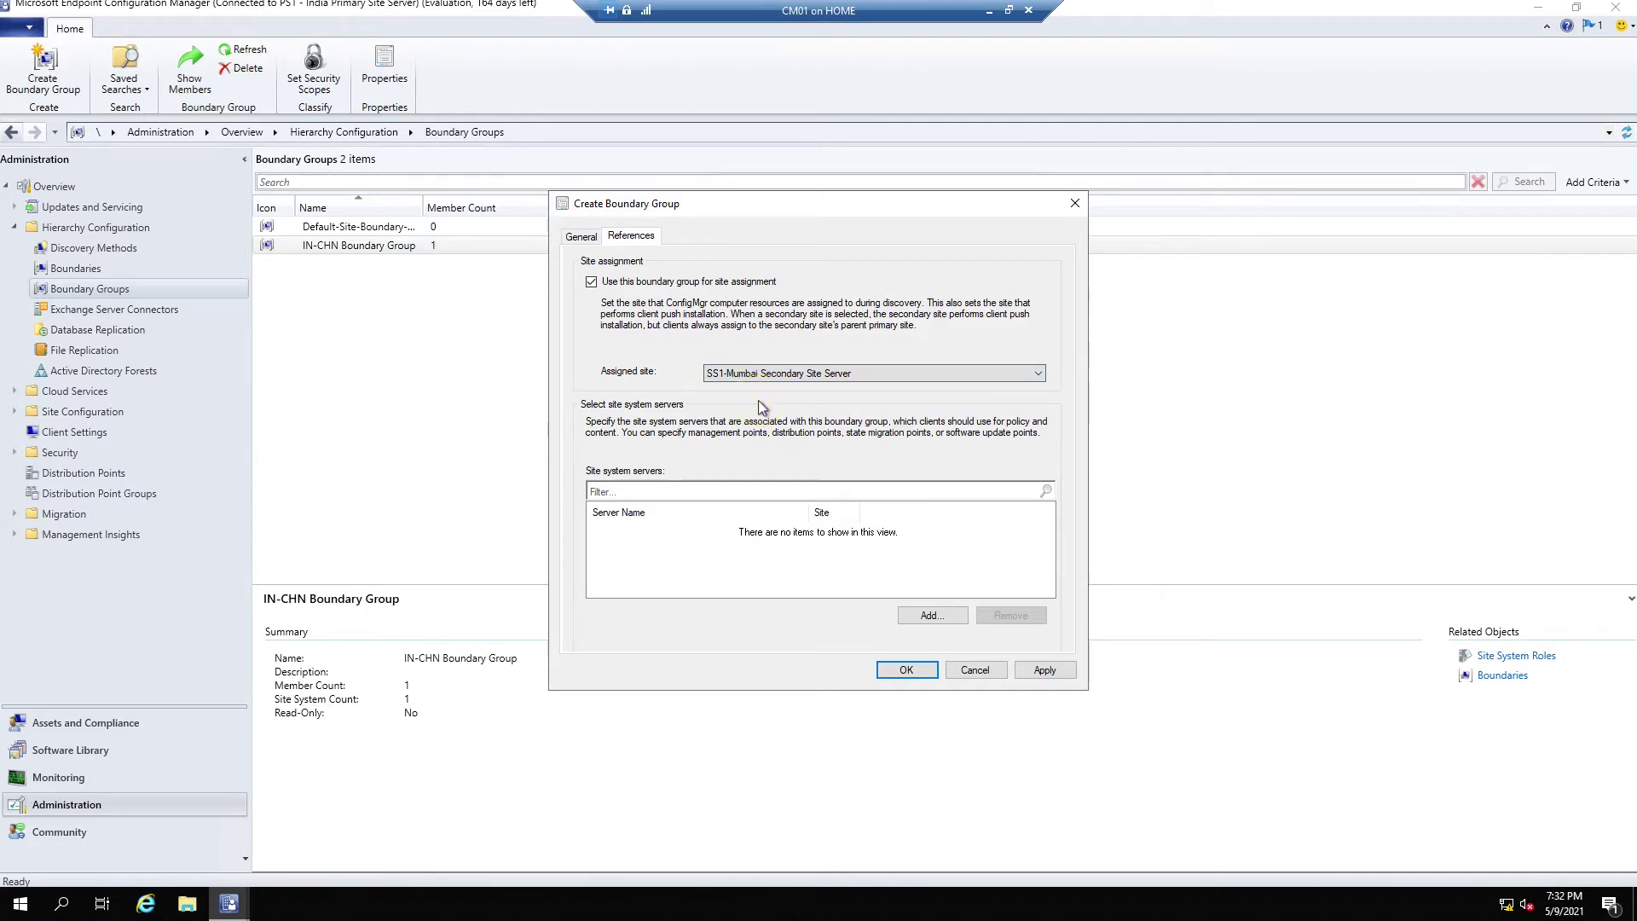
Add \\SS01.LAB.COM as the group's site system server and save the new boundary group
{"action": "left_click", "coordinate": [953, 619]}
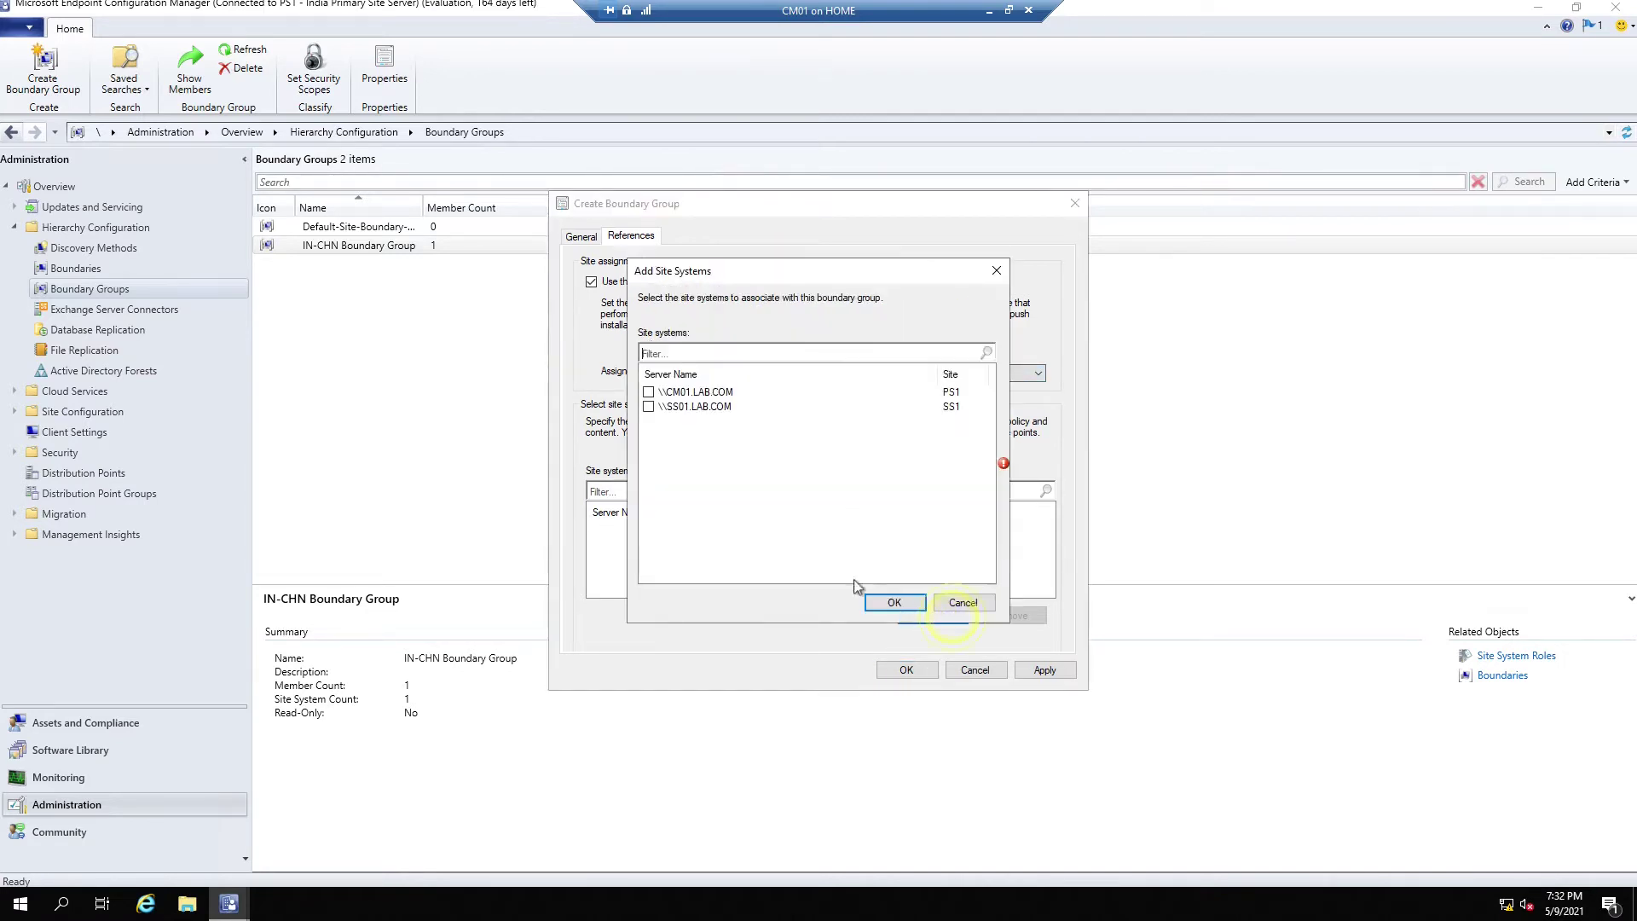
{"action": "left_click", "coordinate": [649, 406]}
{"action": "left_click", "coordinate": [895, 602]}
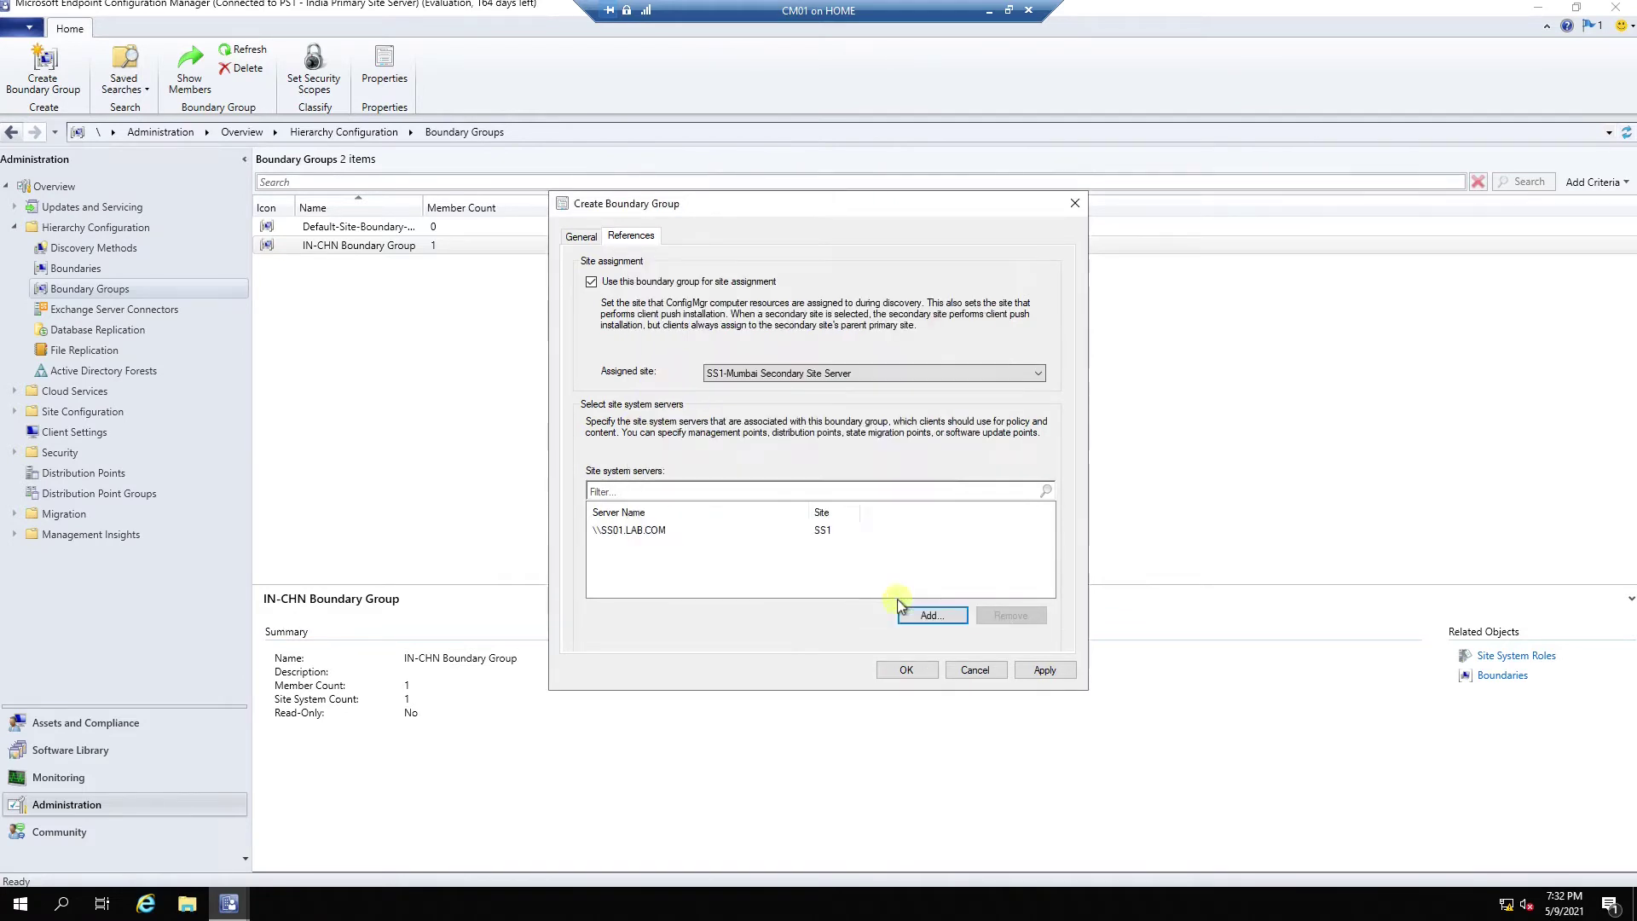
{"action": "left_click", "coordinate": [681, 538]}
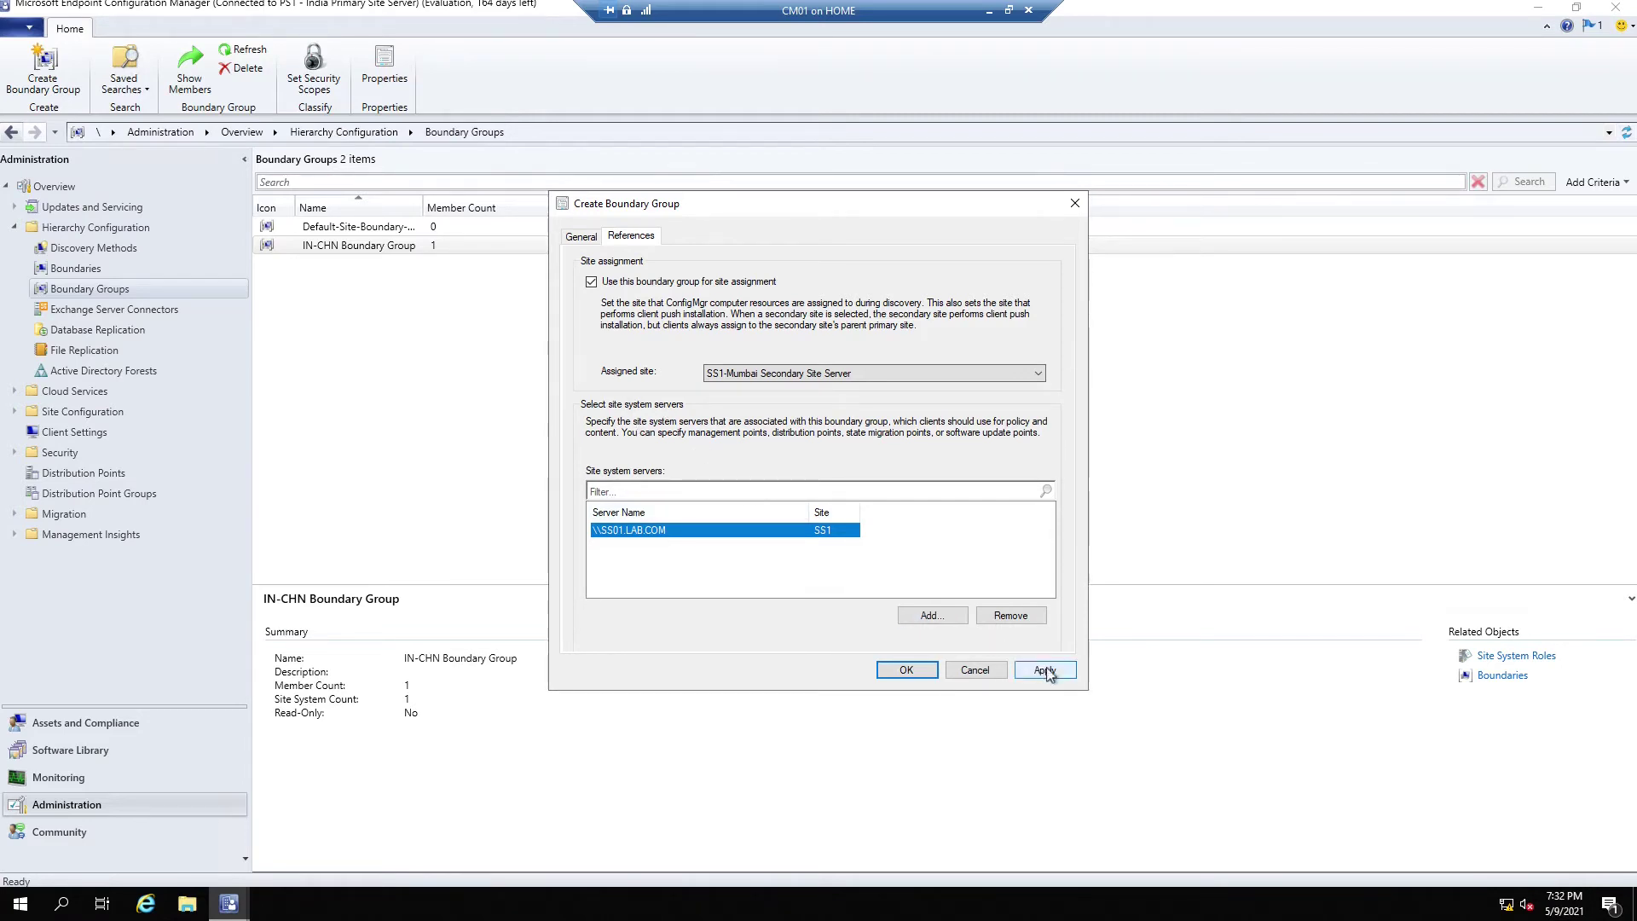
{"action": "left_click", "coordinate": [1071, 670]}
{"action": "left_click", "coordinate": [924, 673]}
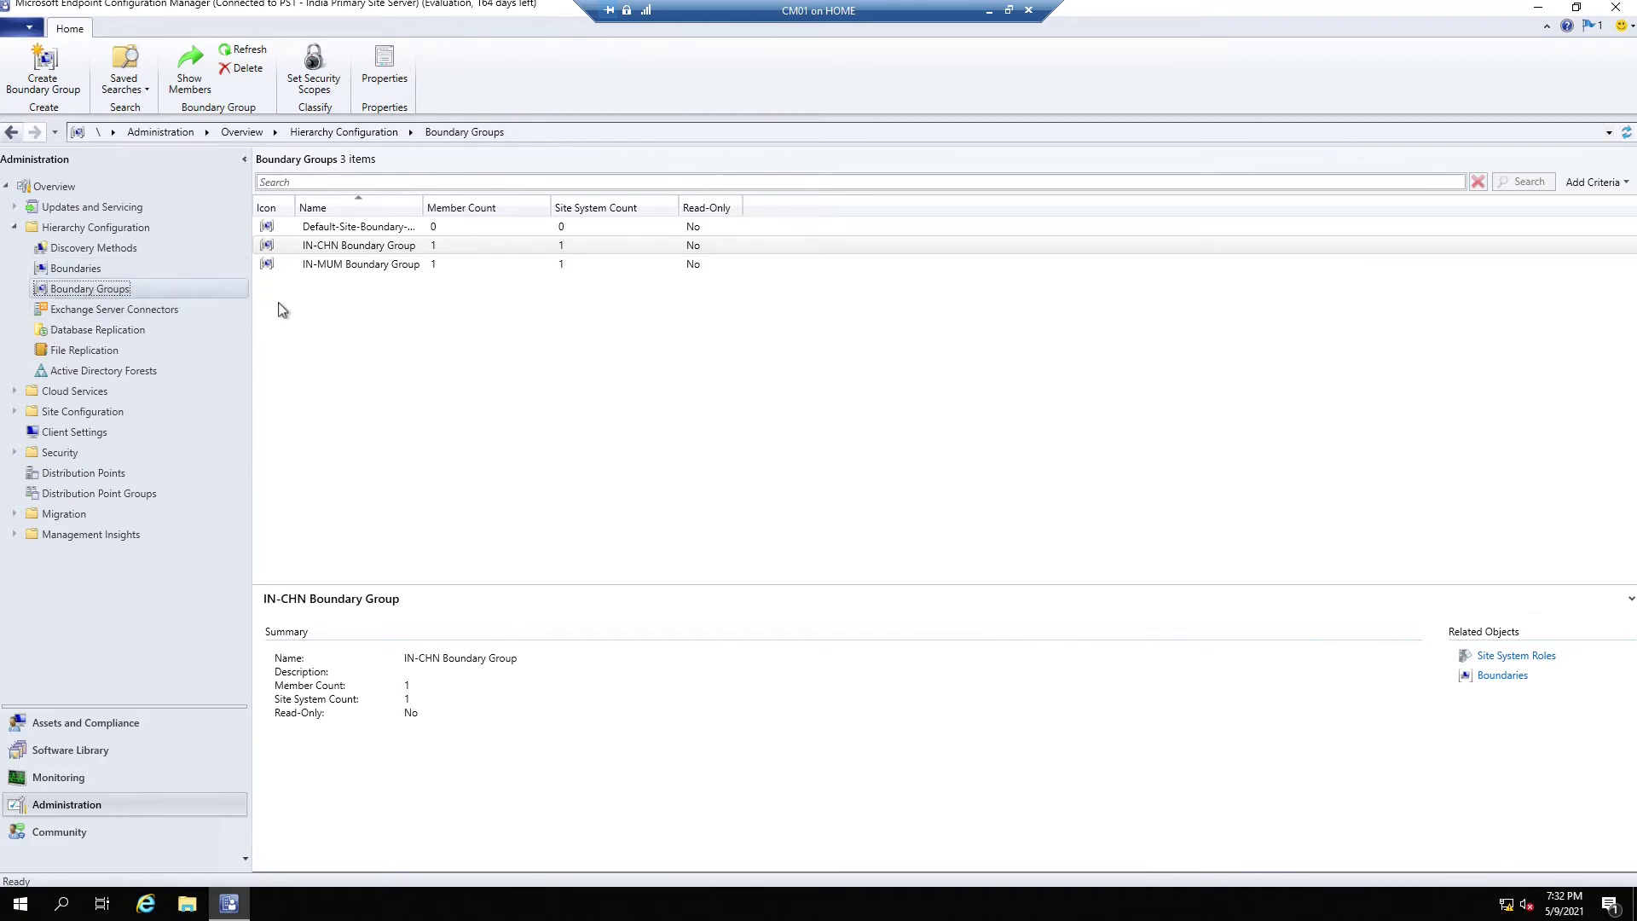
Delete the IN-MUM Boundary Group
{"action": "left_click", "coordinate": [355, 264]}
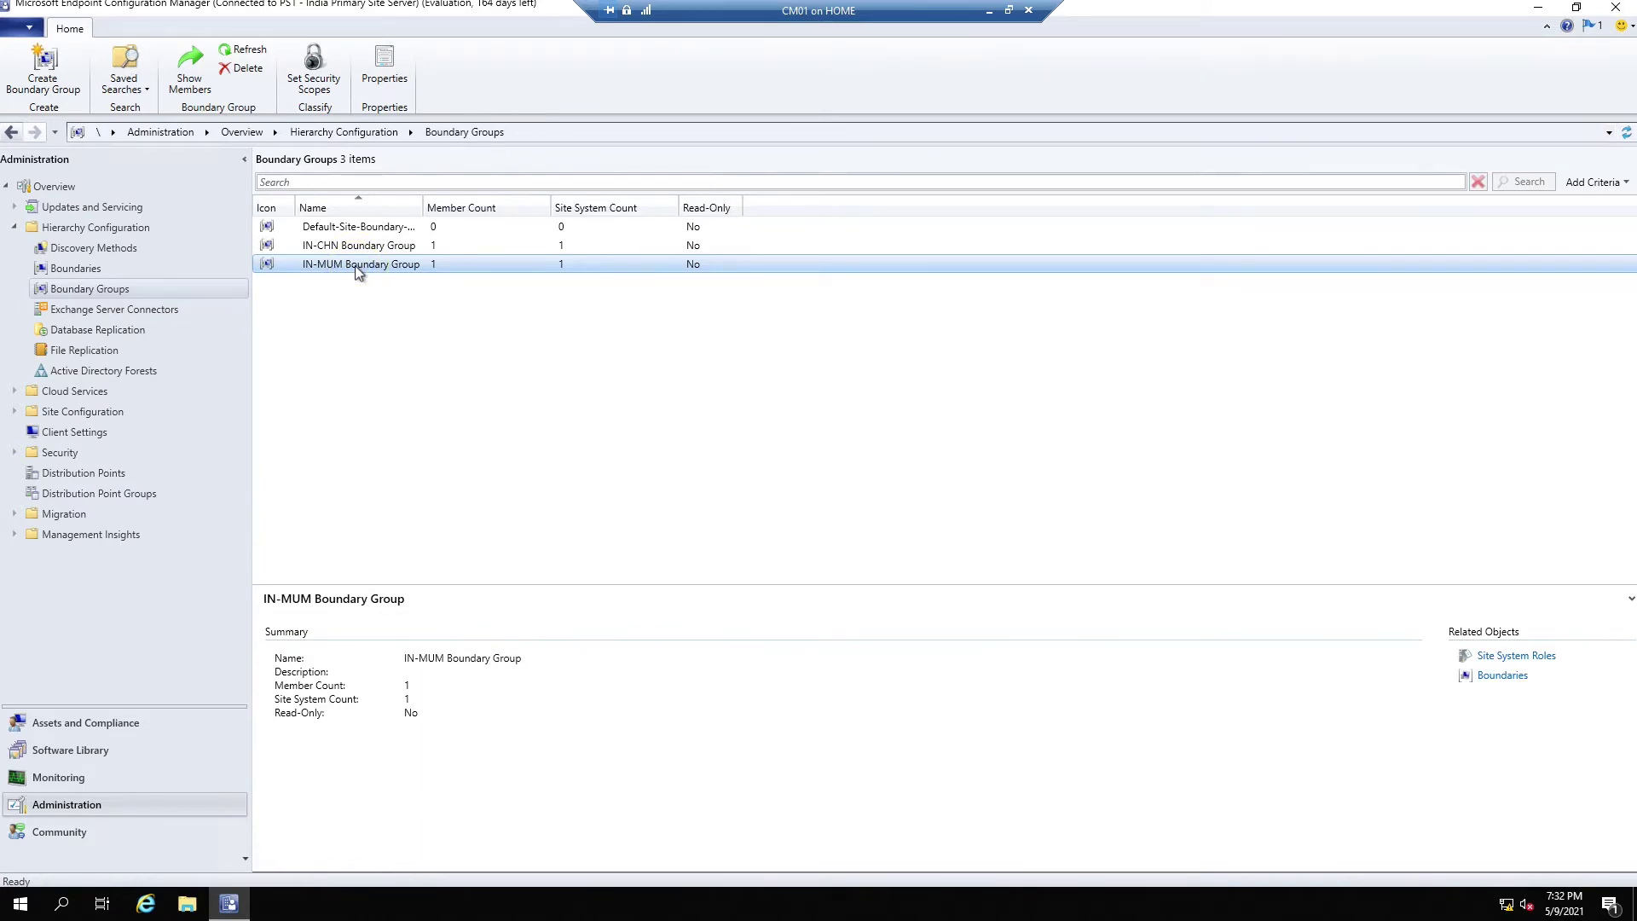
{"action": "right_click", "coordinate": [355, 264]}
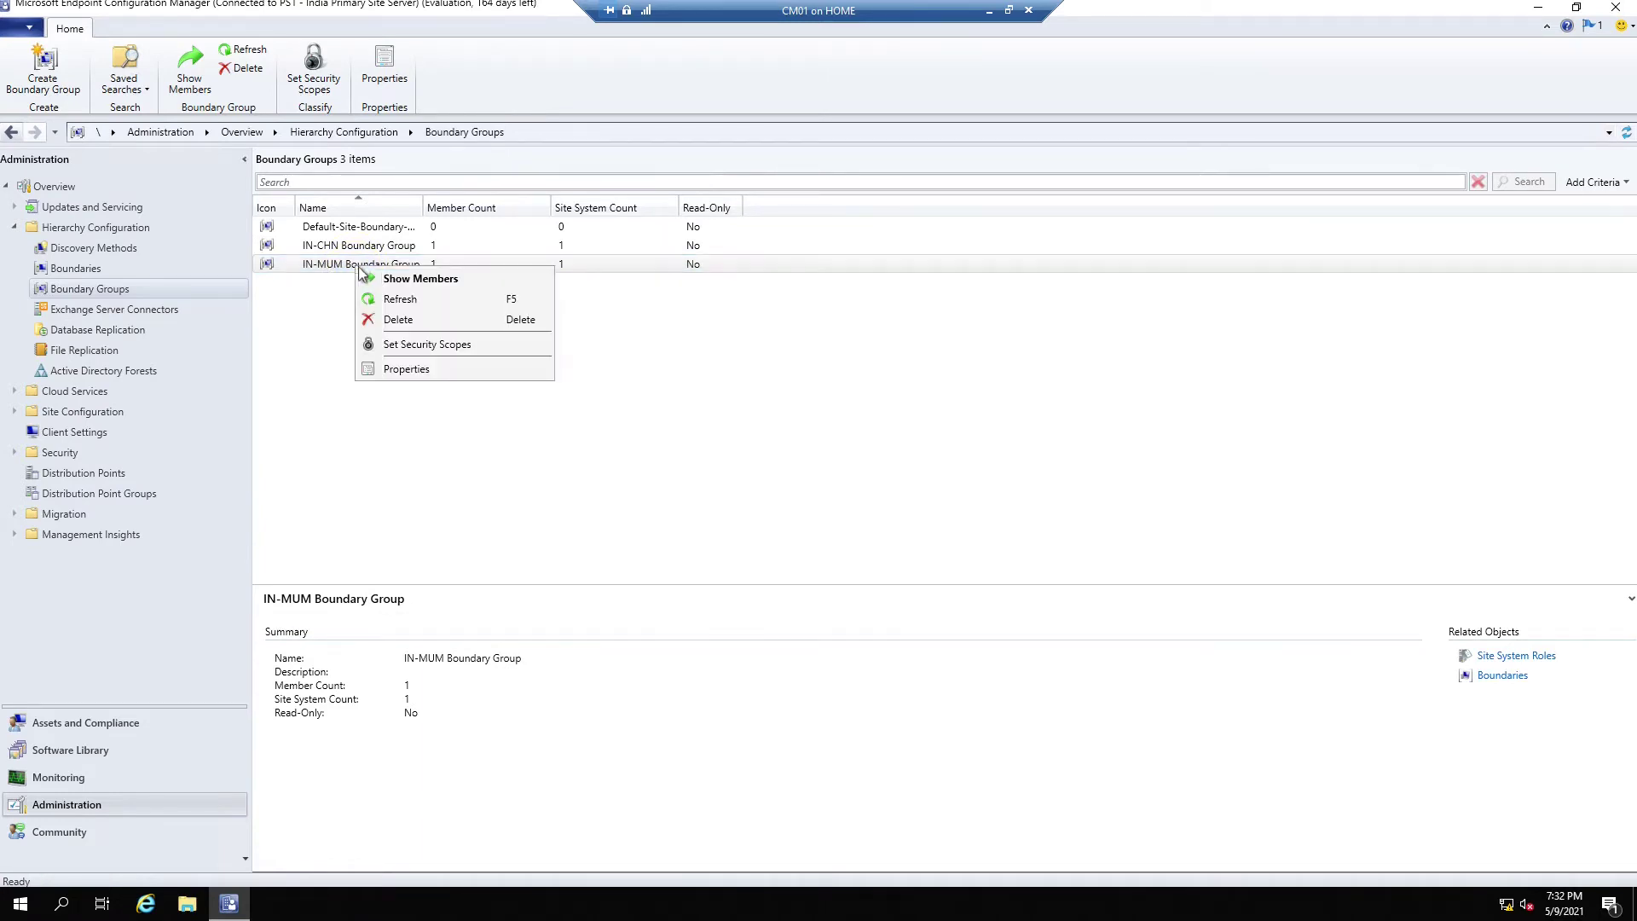
{"action": "left_click", "coordinate": [402, 320]}
{"action": "left_click", "coordinate": [807, 516]}
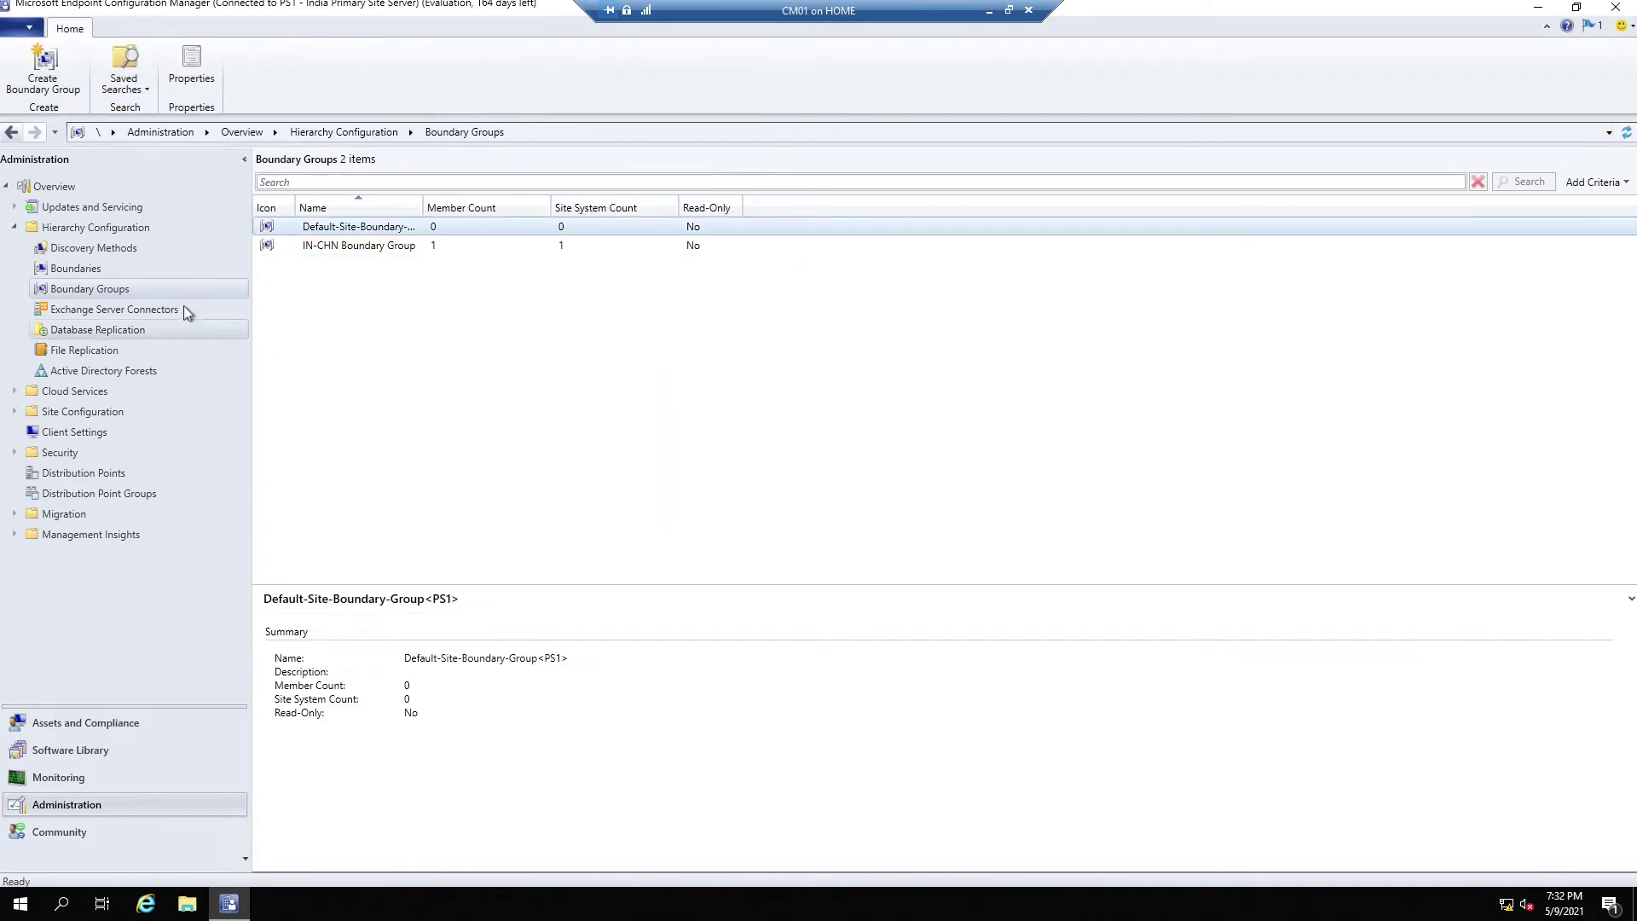
Delete the IN-MUM boundary from the list of boundaries
{"action": "left_click", "coordinate": [98, 271]}
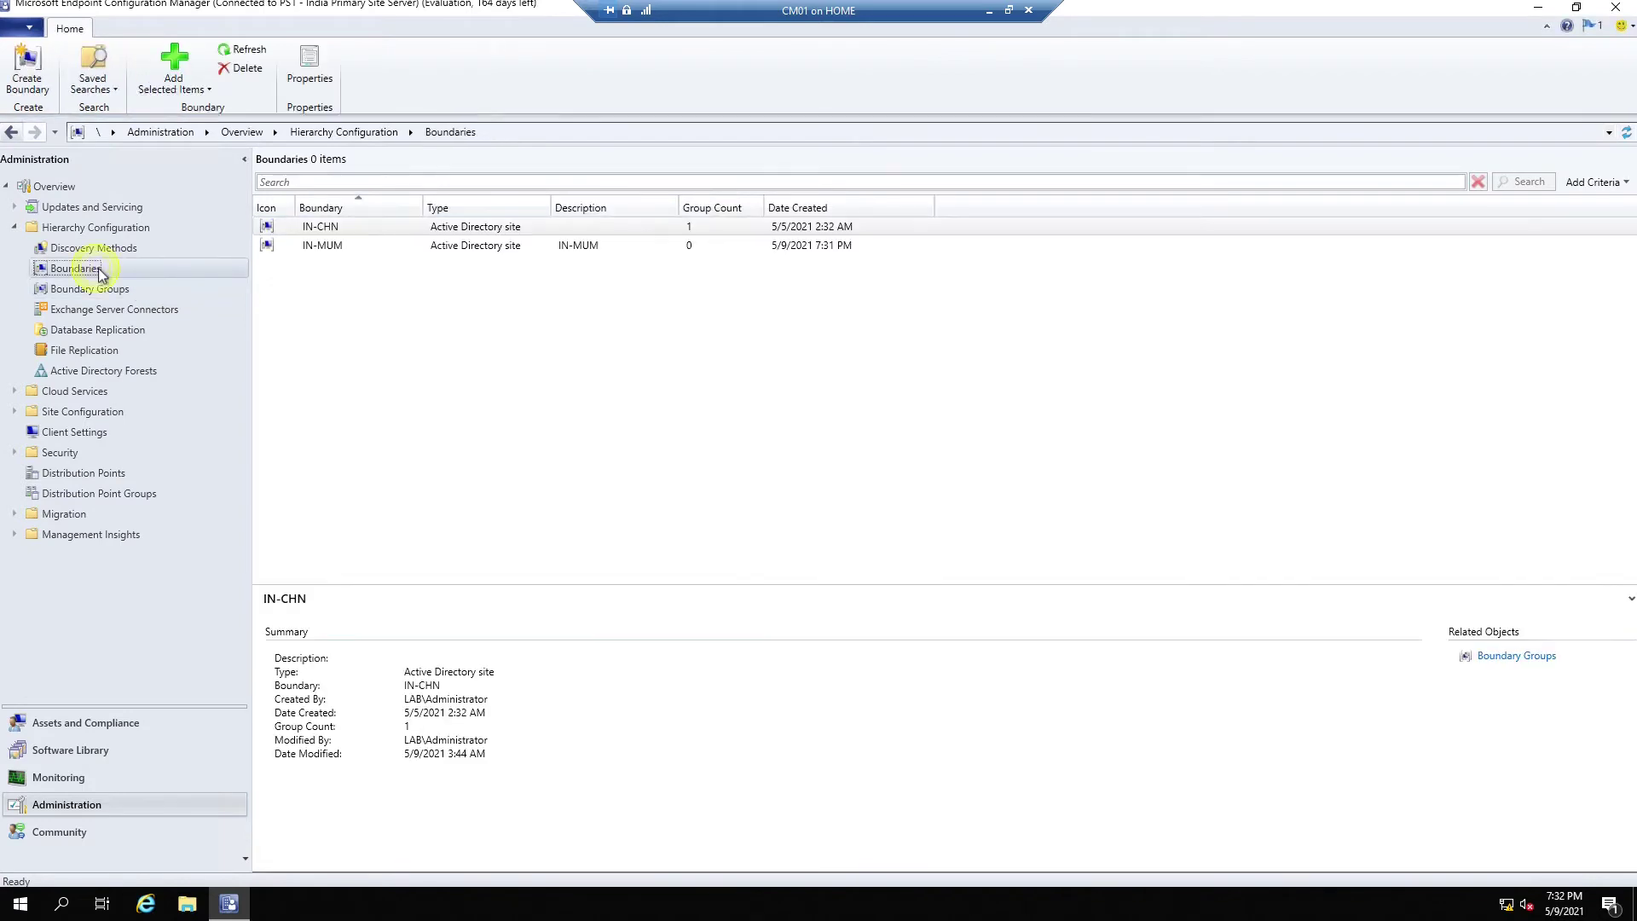
{"action": "left_click", "coordinate": [336, 248]}
{"action": "right_click", "coordinate": [337, 253]}
{"action": "left_click", "coordinate": [385, 305]}
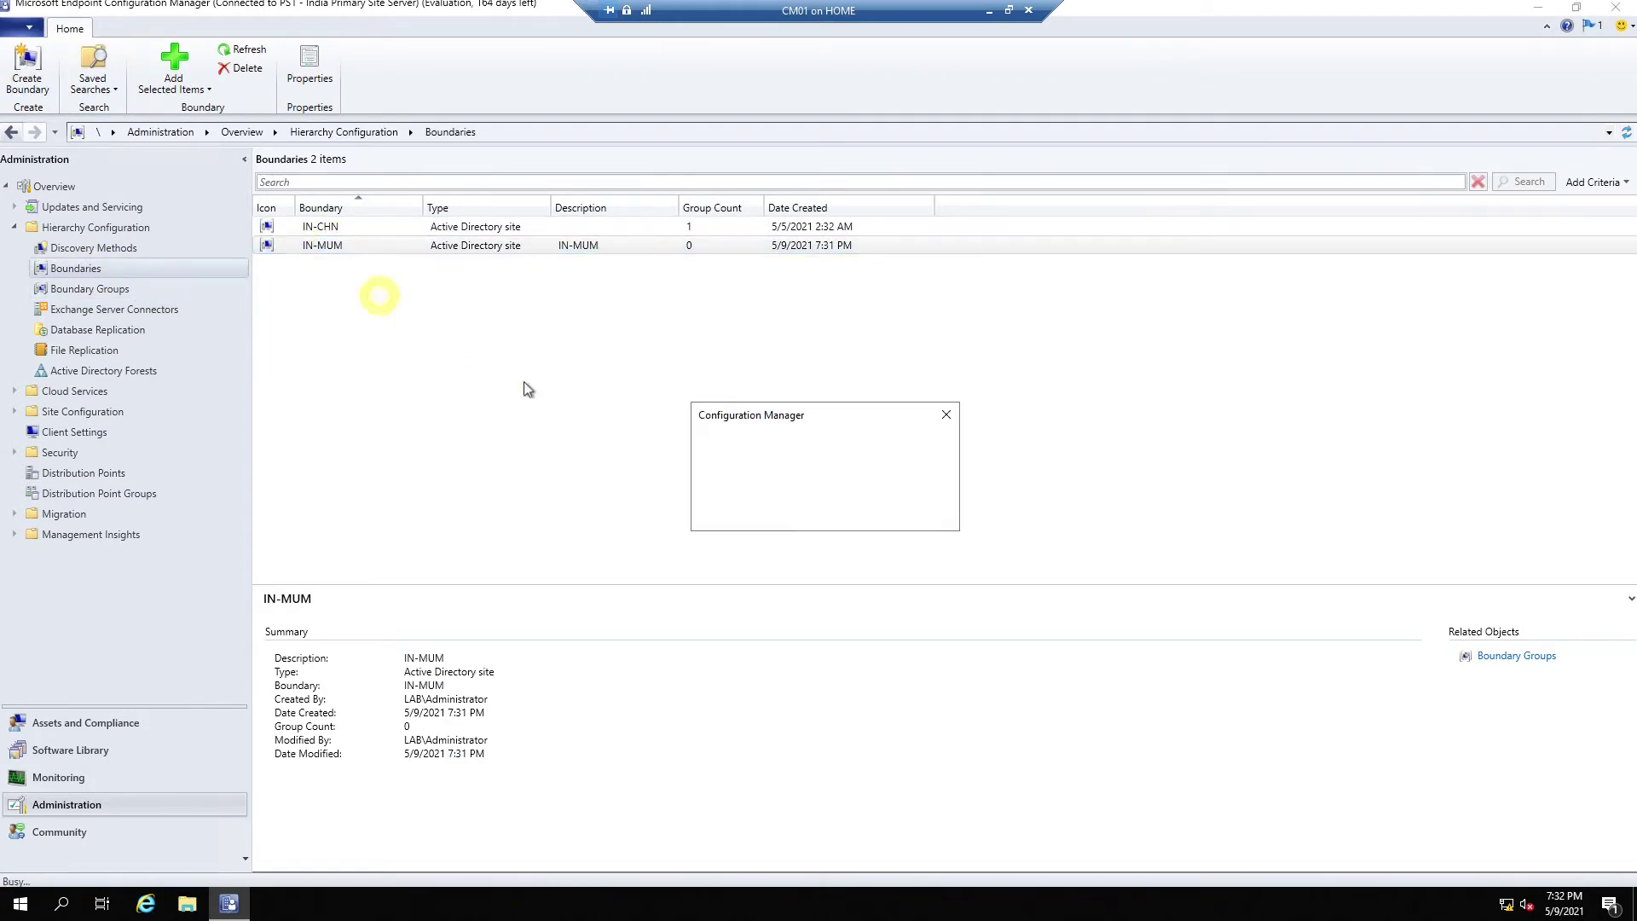
{"action": "left_click", "coordinate": [765, 510]}
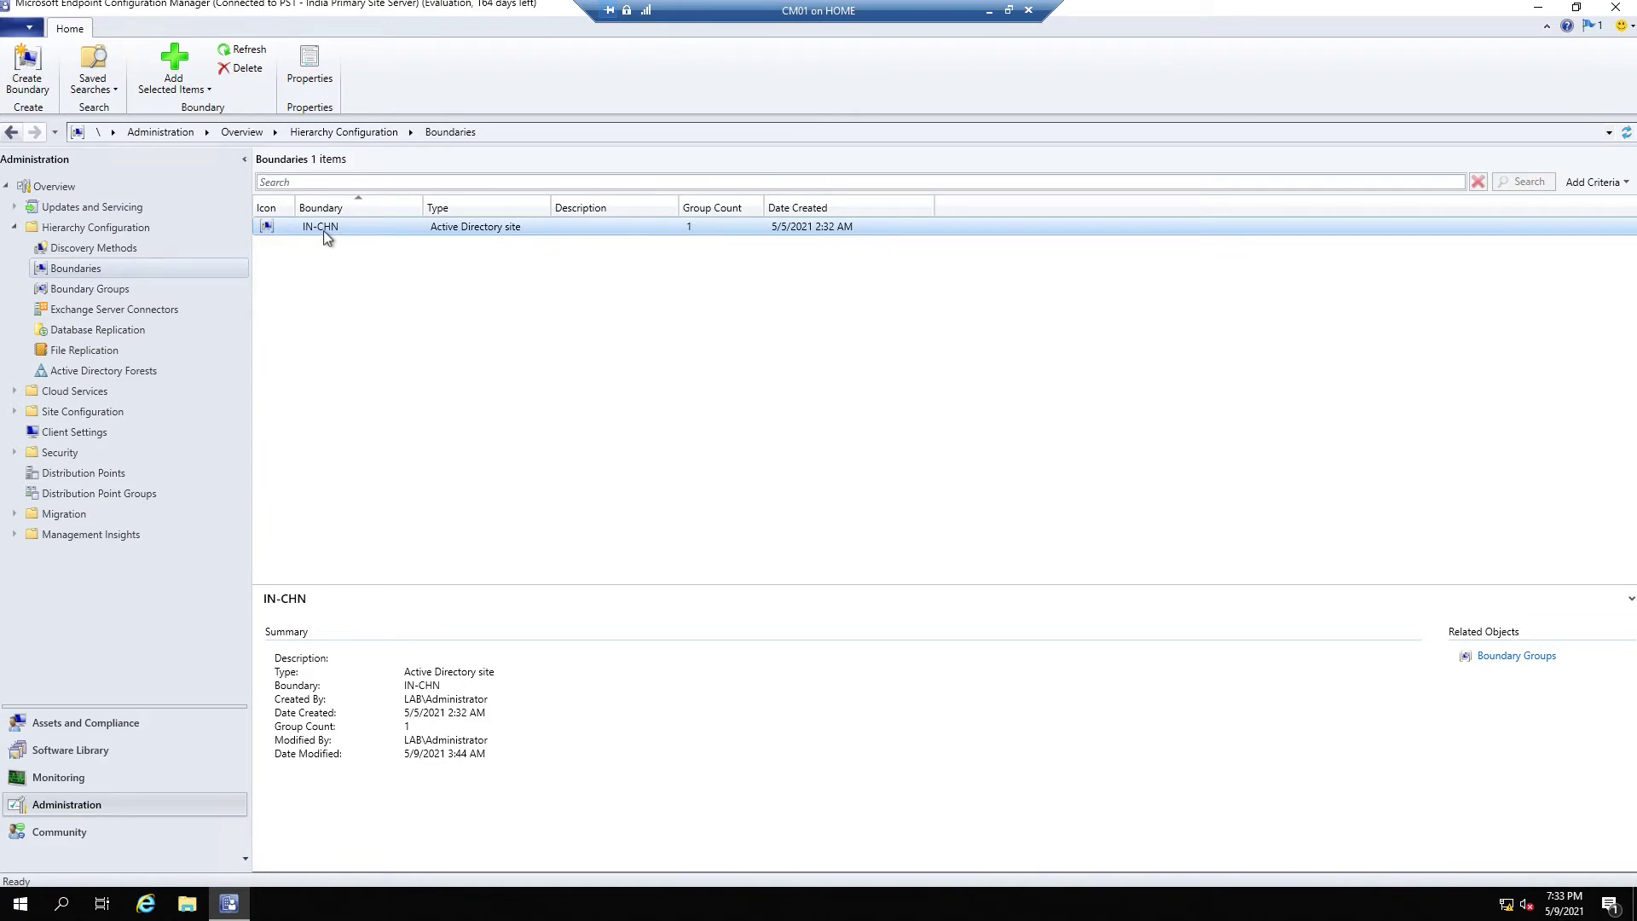
Change the assigned site of the IN-CHN Boundary Group to SS1-Mumbai Secondary Site Server
{"action": "left_click", "coordinate": [152, 290]}
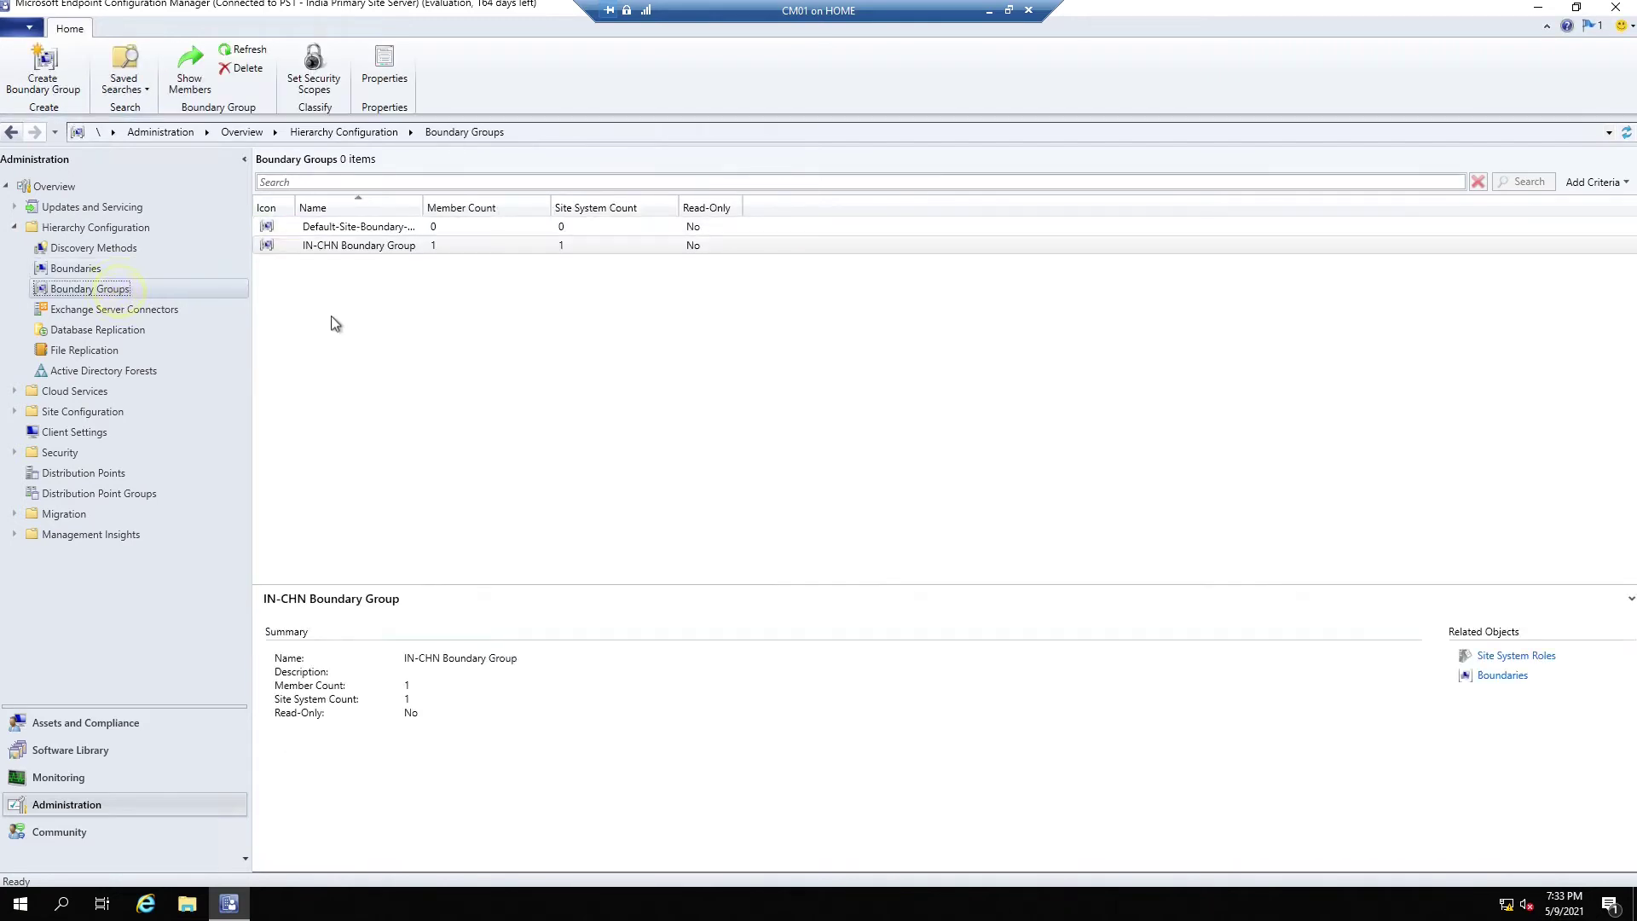
{"action": "right_click", "coordinate": [384, 249]}
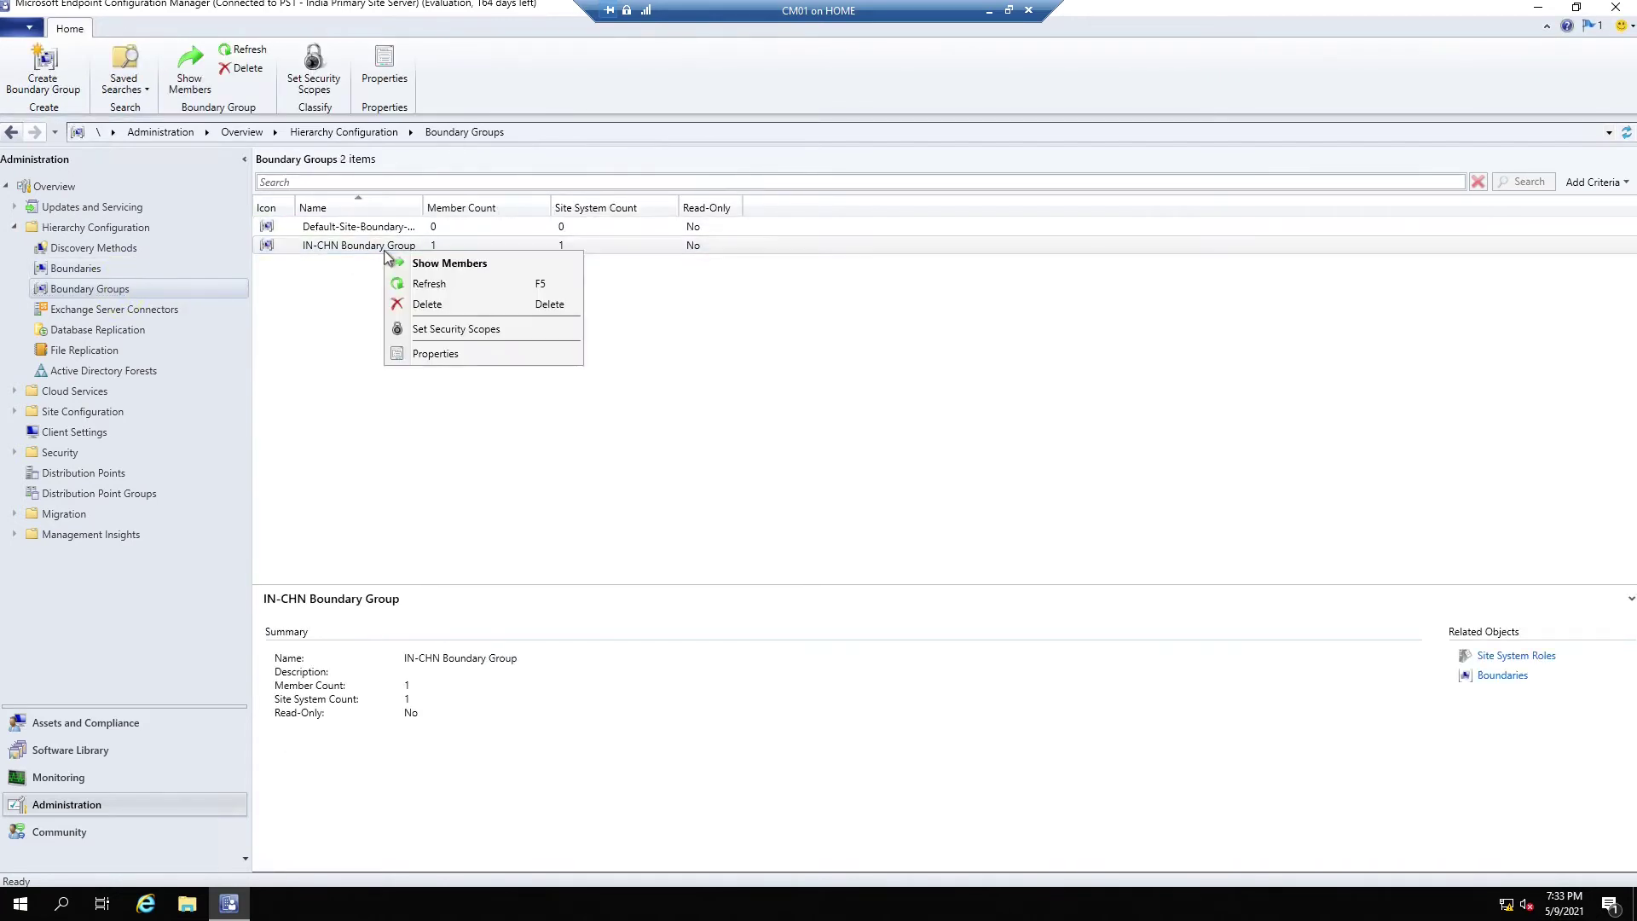
{"action": "left_click", "coordinate": [450, 354]}
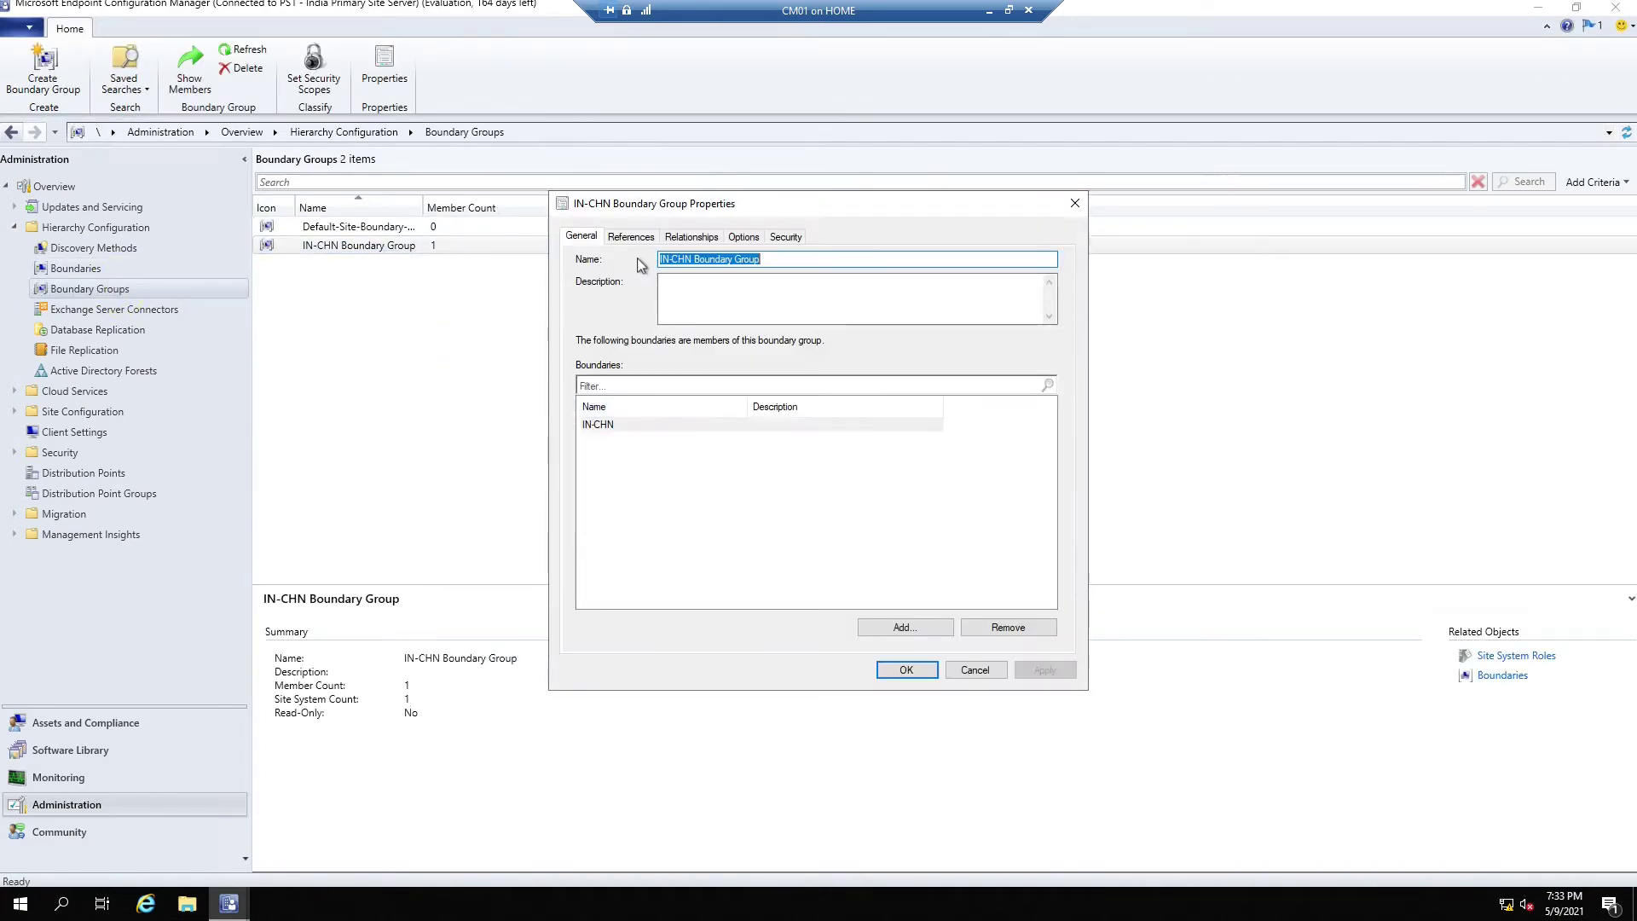
{"action": "left_click", "coordinate": [636, 240]}
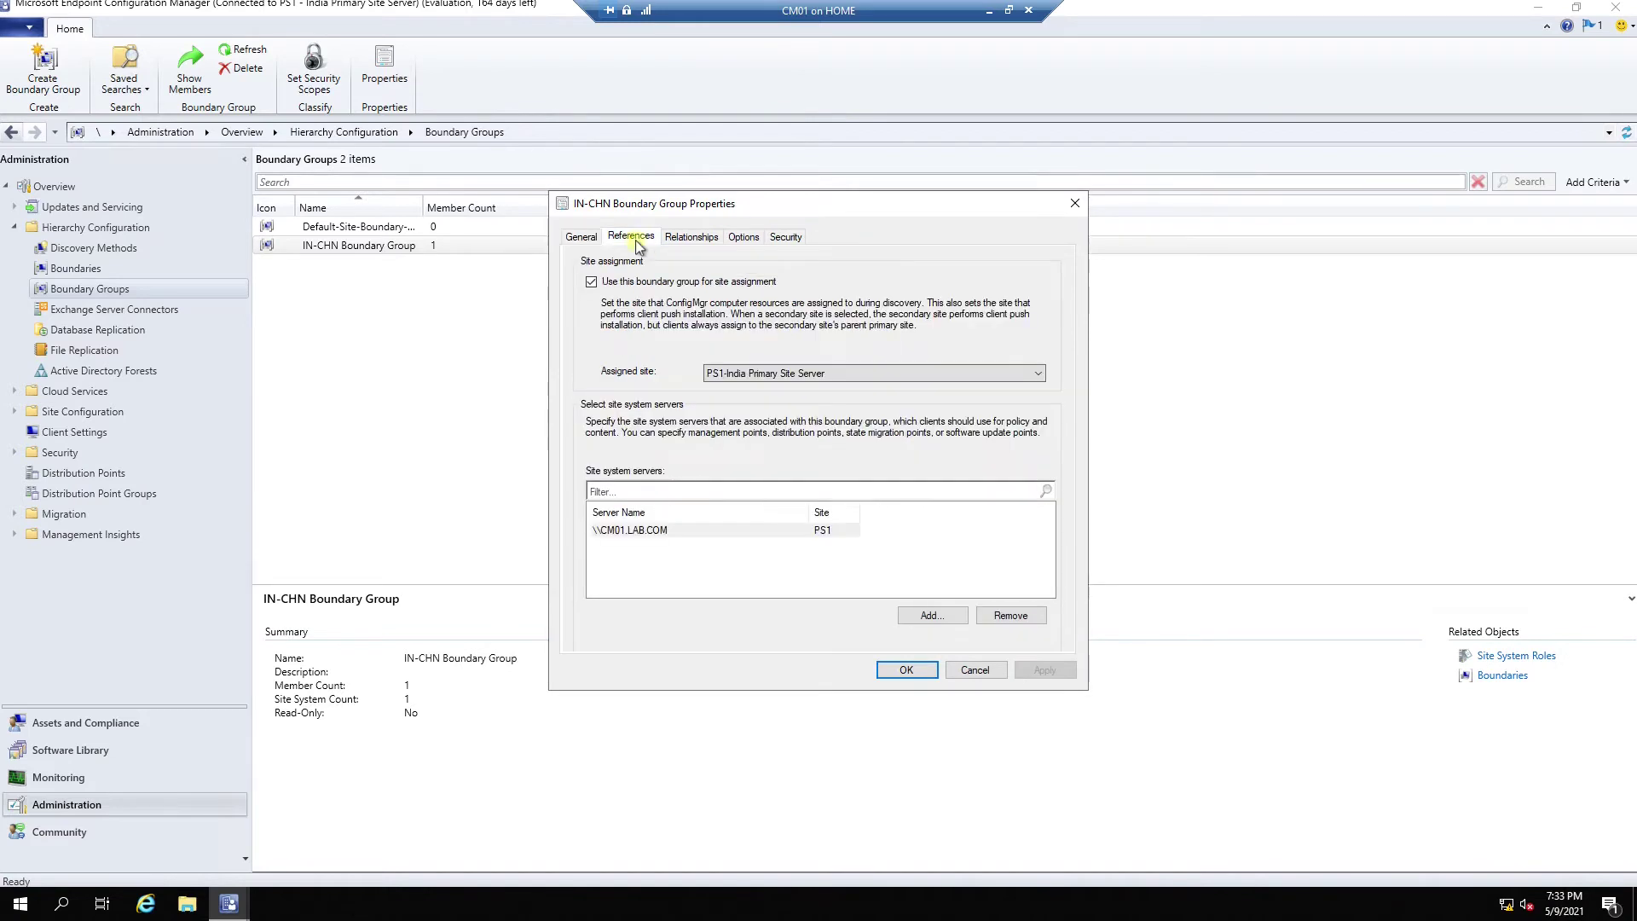
{"action": "left_click", "coordinate": [765, 374]}
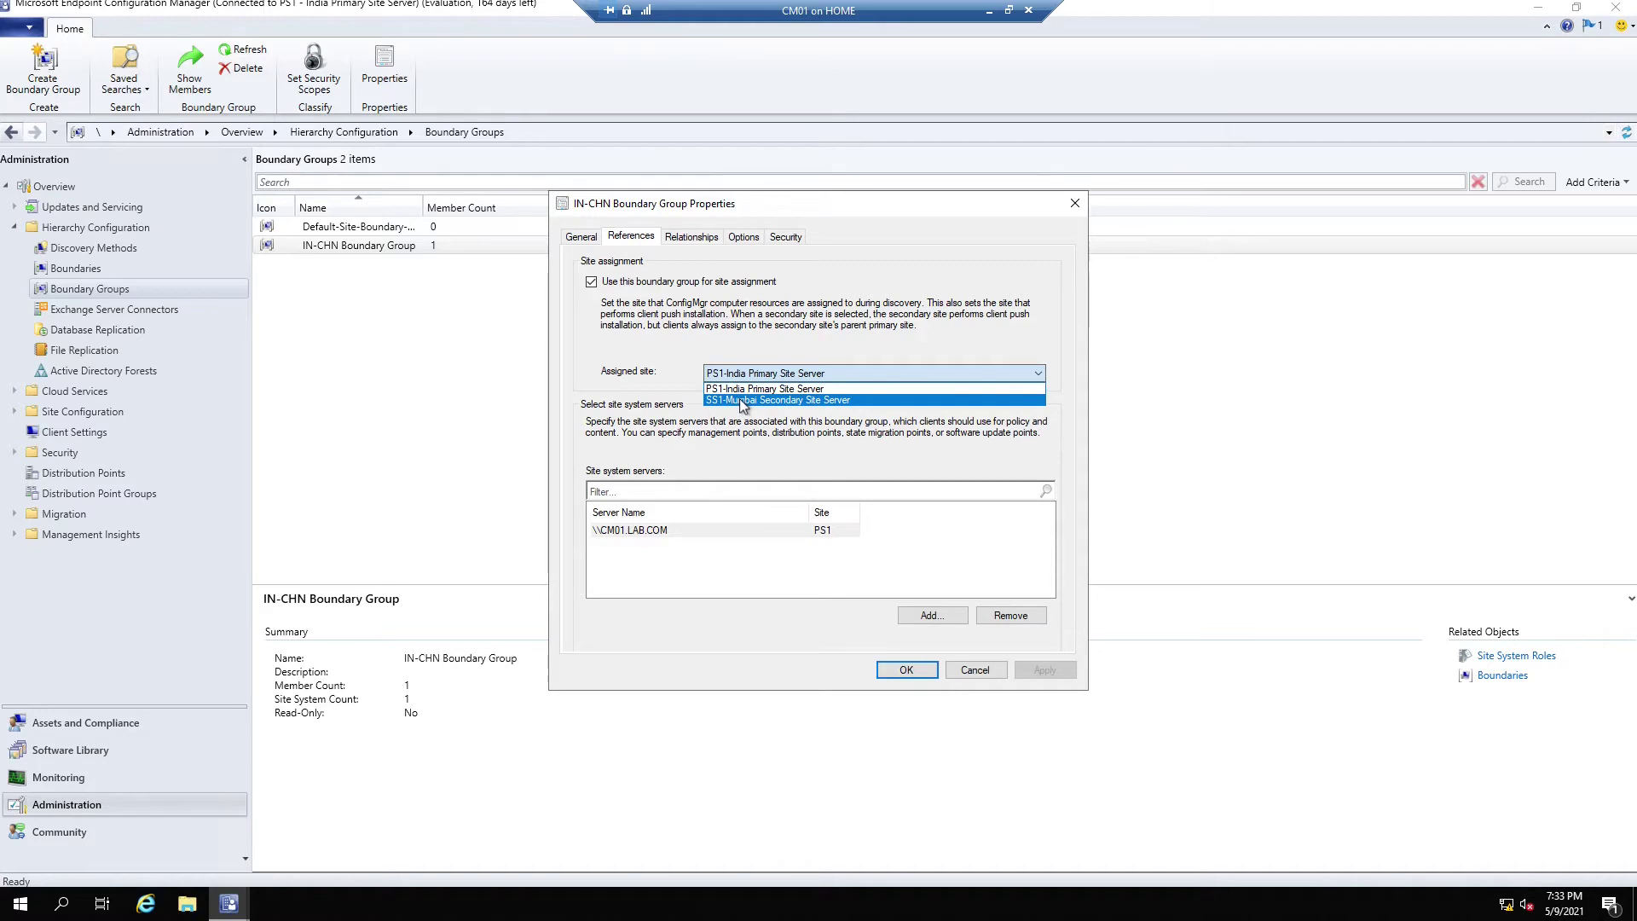
{"action": "left_click", "coordinate": [740, 398]}
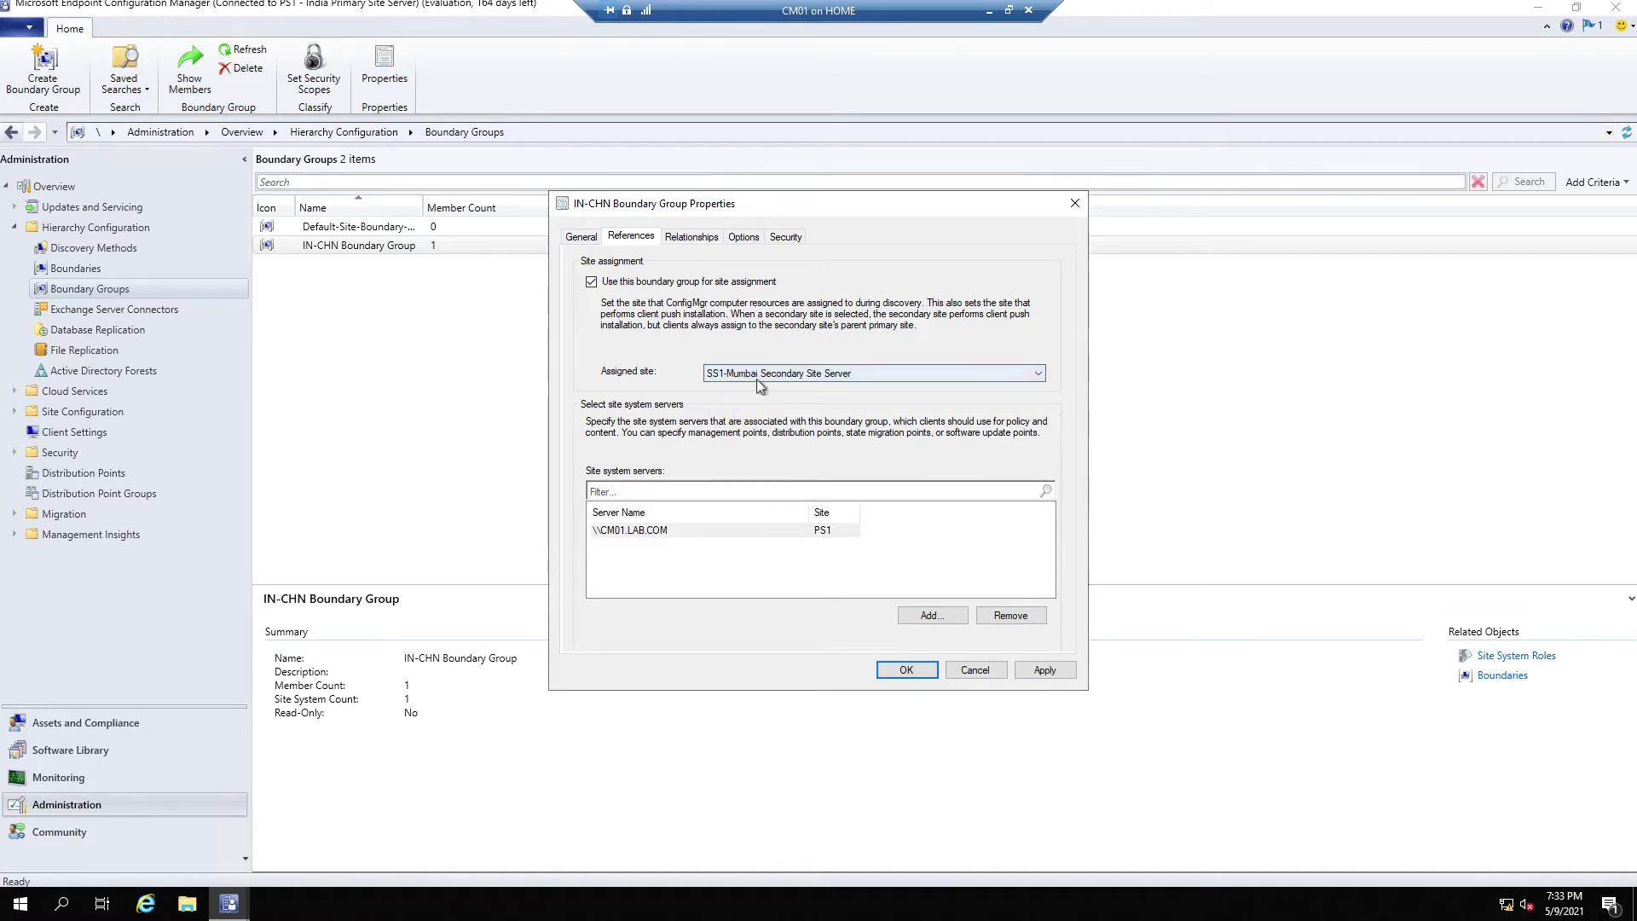
Replace \\CM01.LAB.COM with \\SS01.LAB.COM as the boundary group's site system server and save the group's properties
{"action": "left_click", "coordinate": [740, 530]}
{"action": "left_click", "coordinate": [1011, 615]}
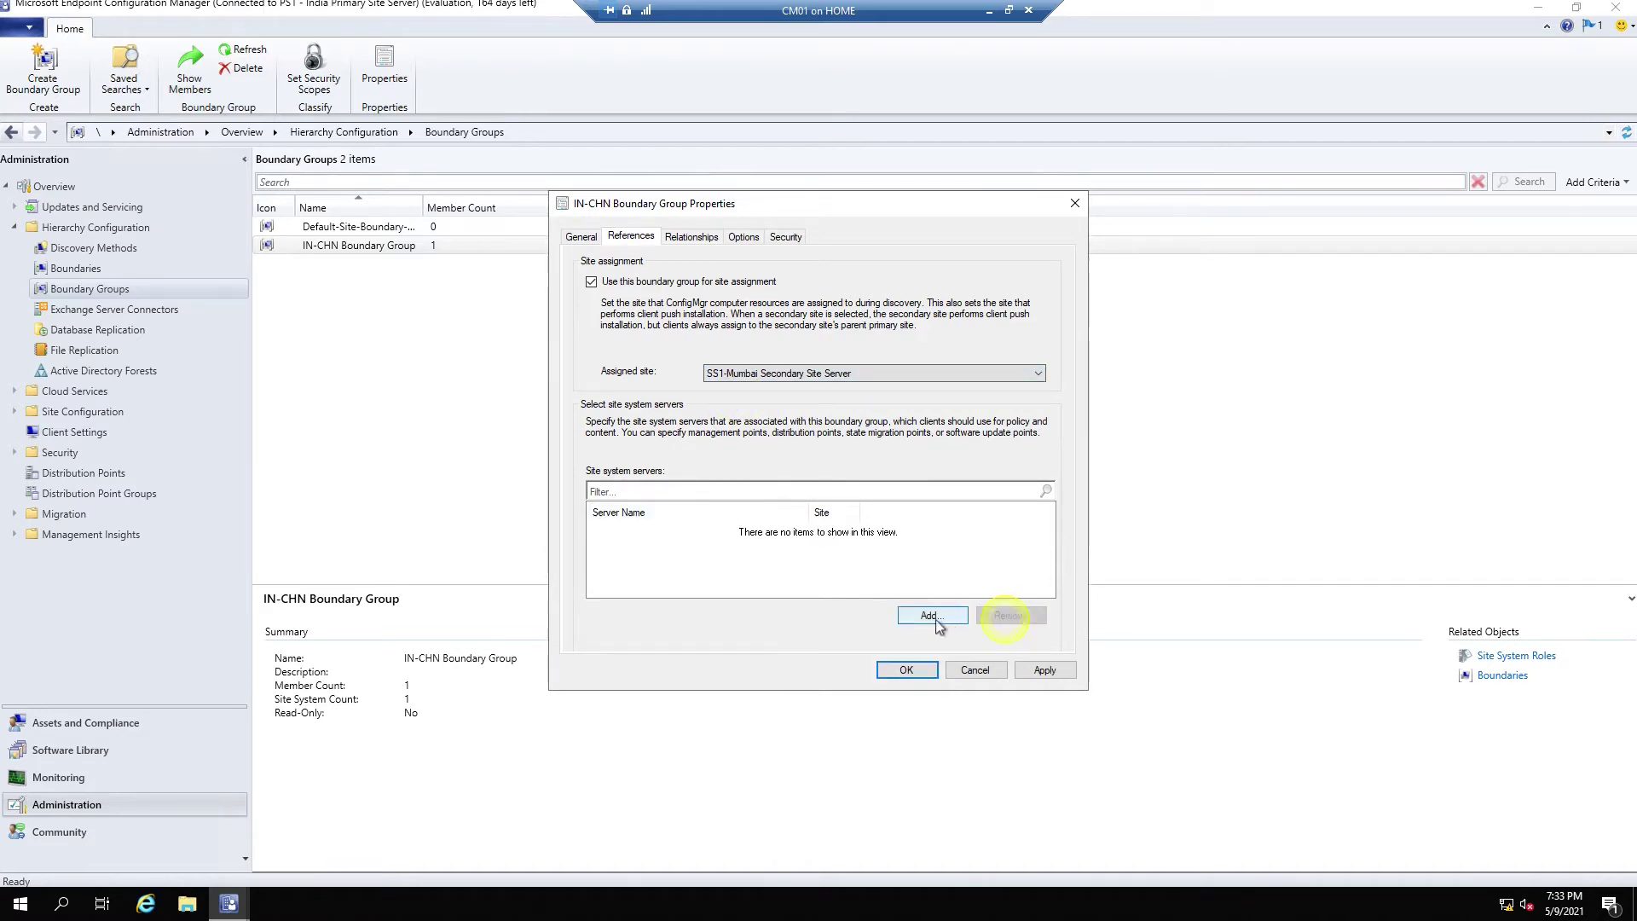
{"action": "left_click", "coordinate": [930, 616]}
{"action": "left_click", "coordinate": [649, 406]}
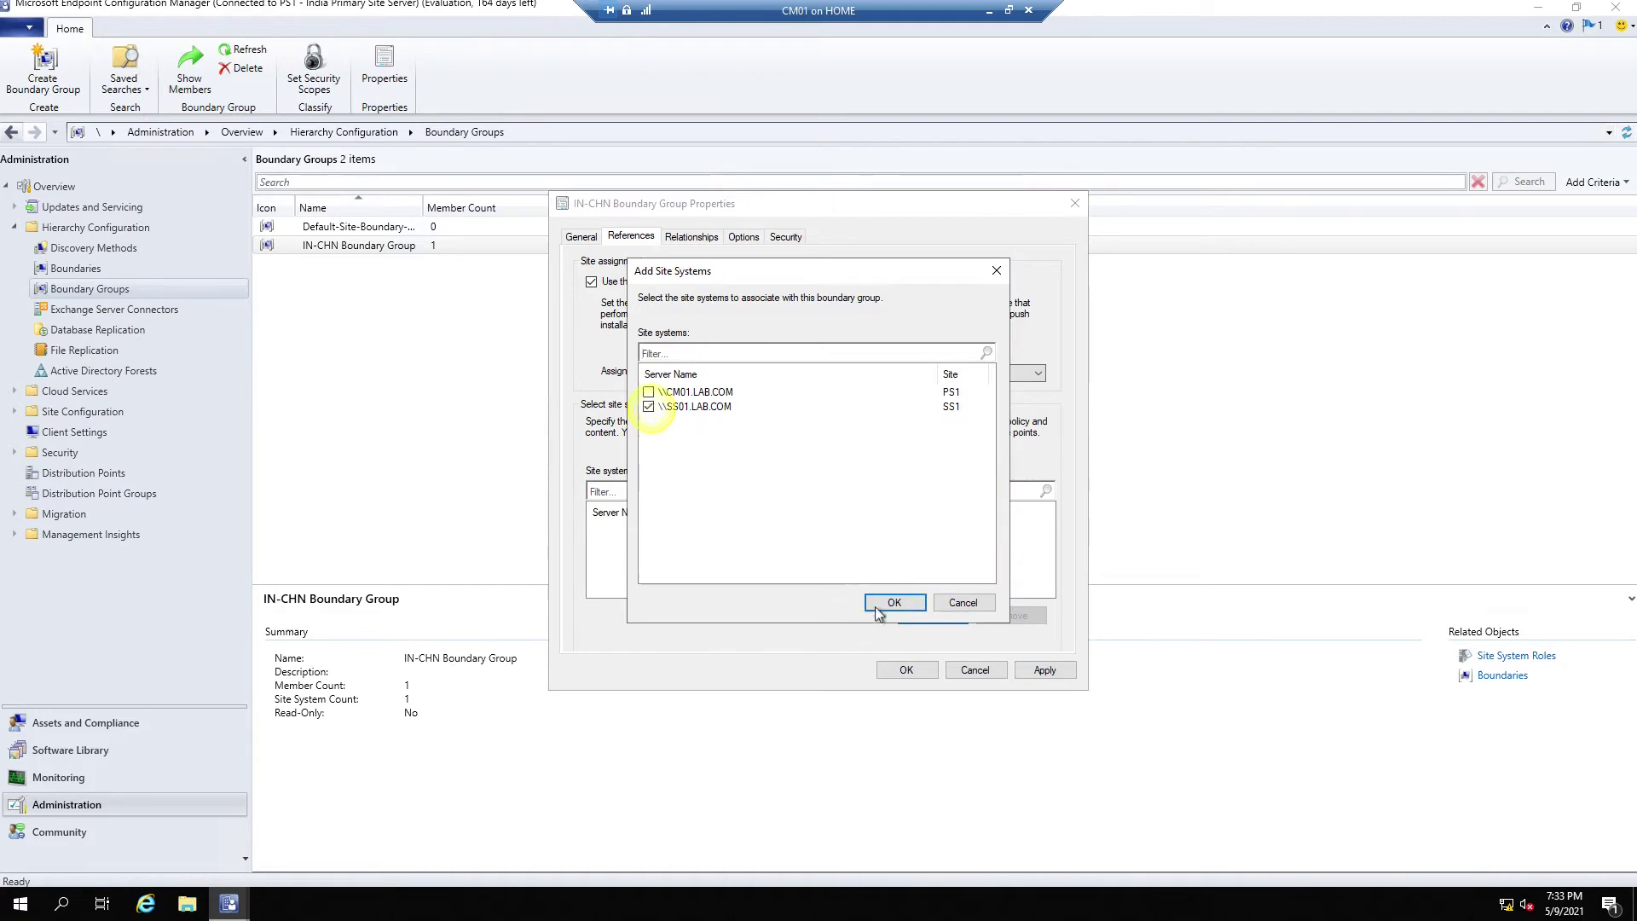
{"action": "left_click", "coordinate": [892, 603]}
{"action": "left_click", "coordinate": [1046, 670]}
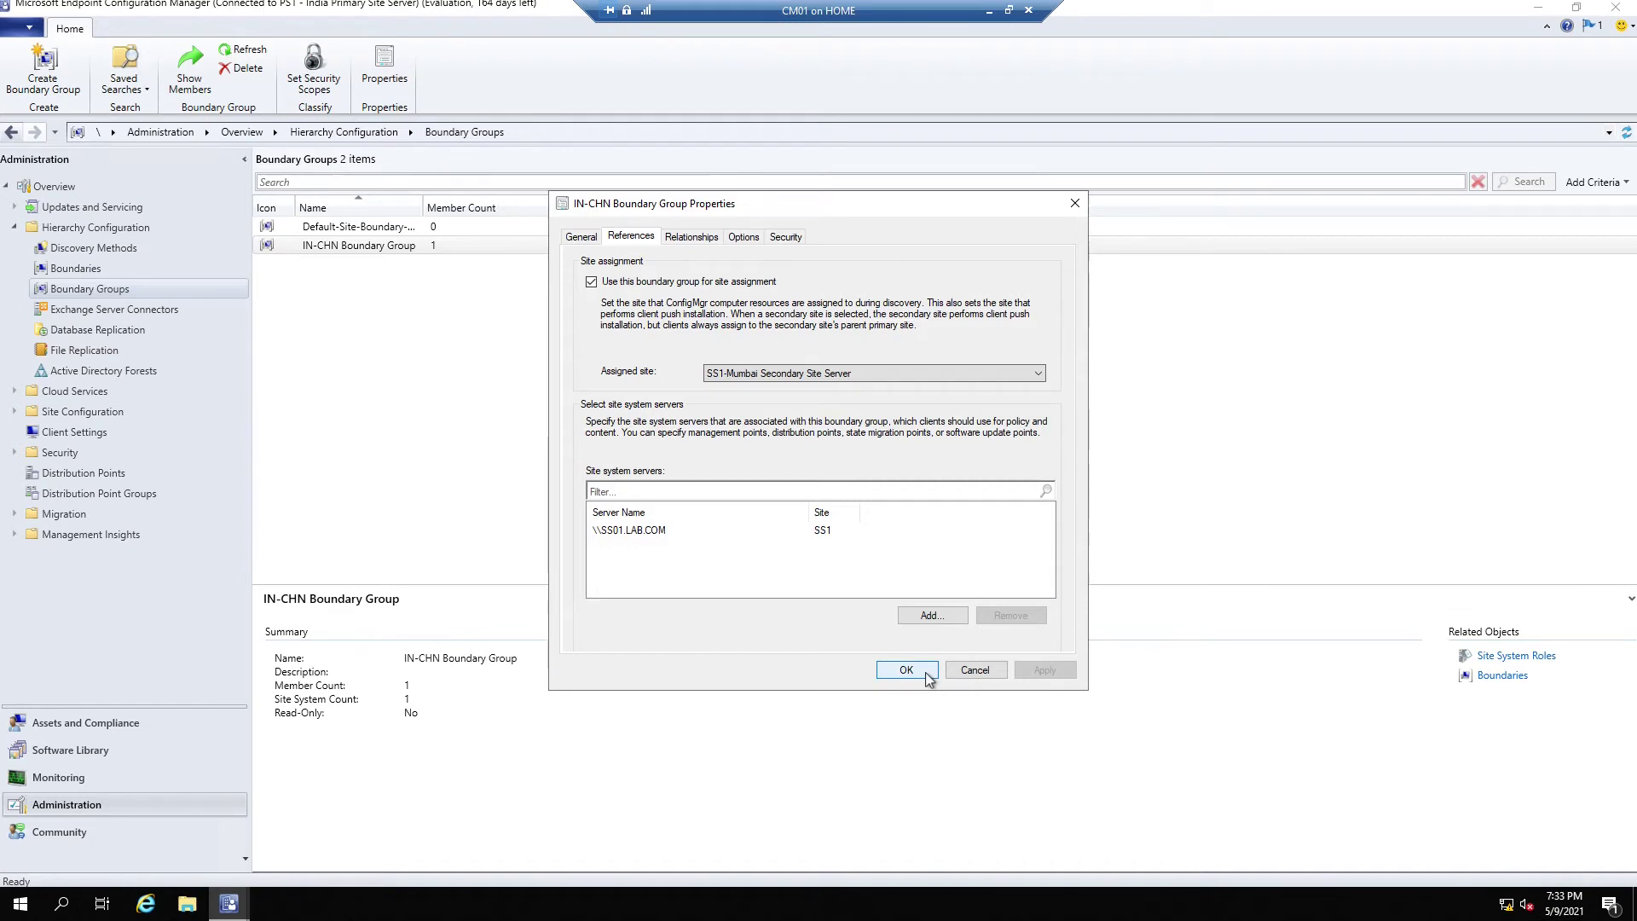
{"action": "left_click", "coordinate": [924, 670]}
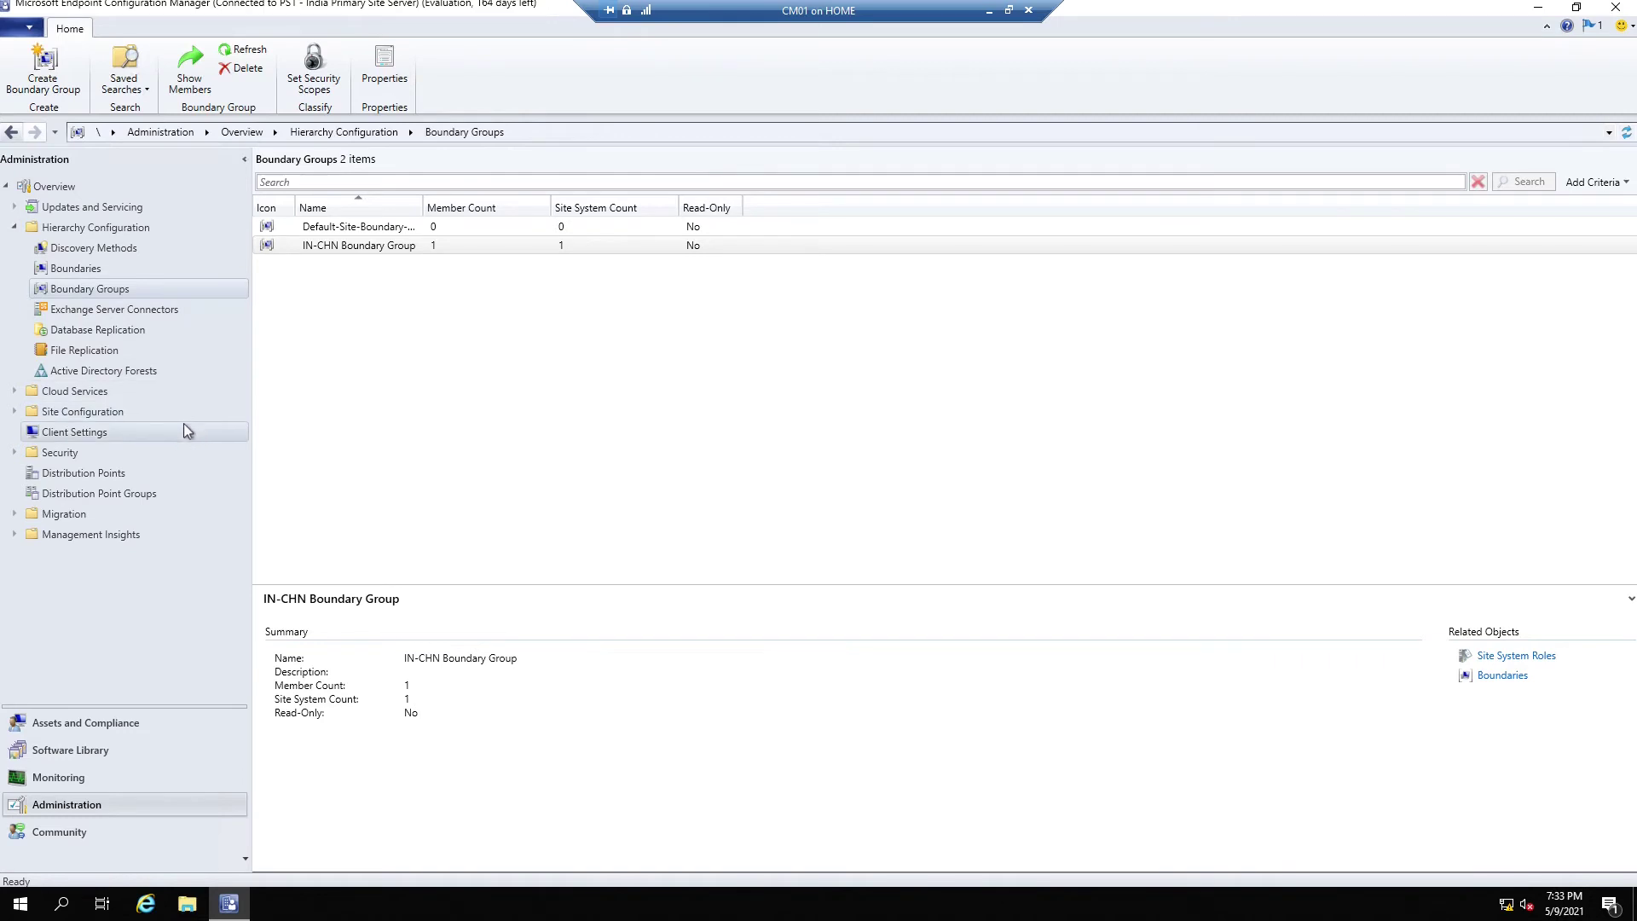
Review the SS01.LAB.COM distribution point and the list of distribution point groups
{"action": "left_click", "coordinate": [114, 475]}
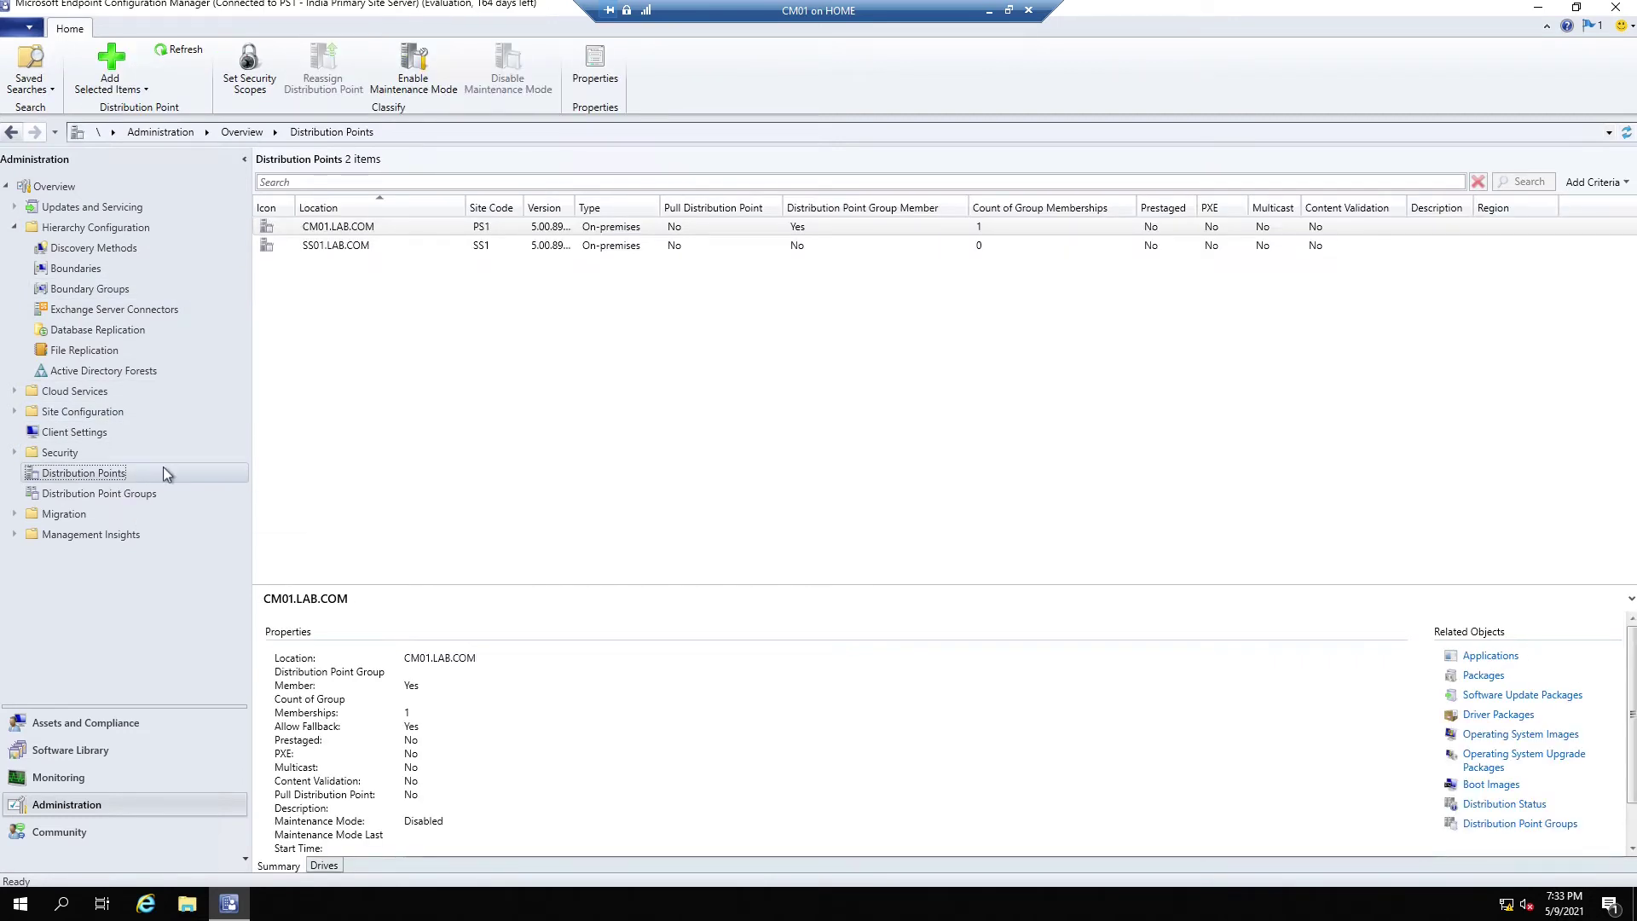
{"action": "left_click", "coordinate": [337, 249]}
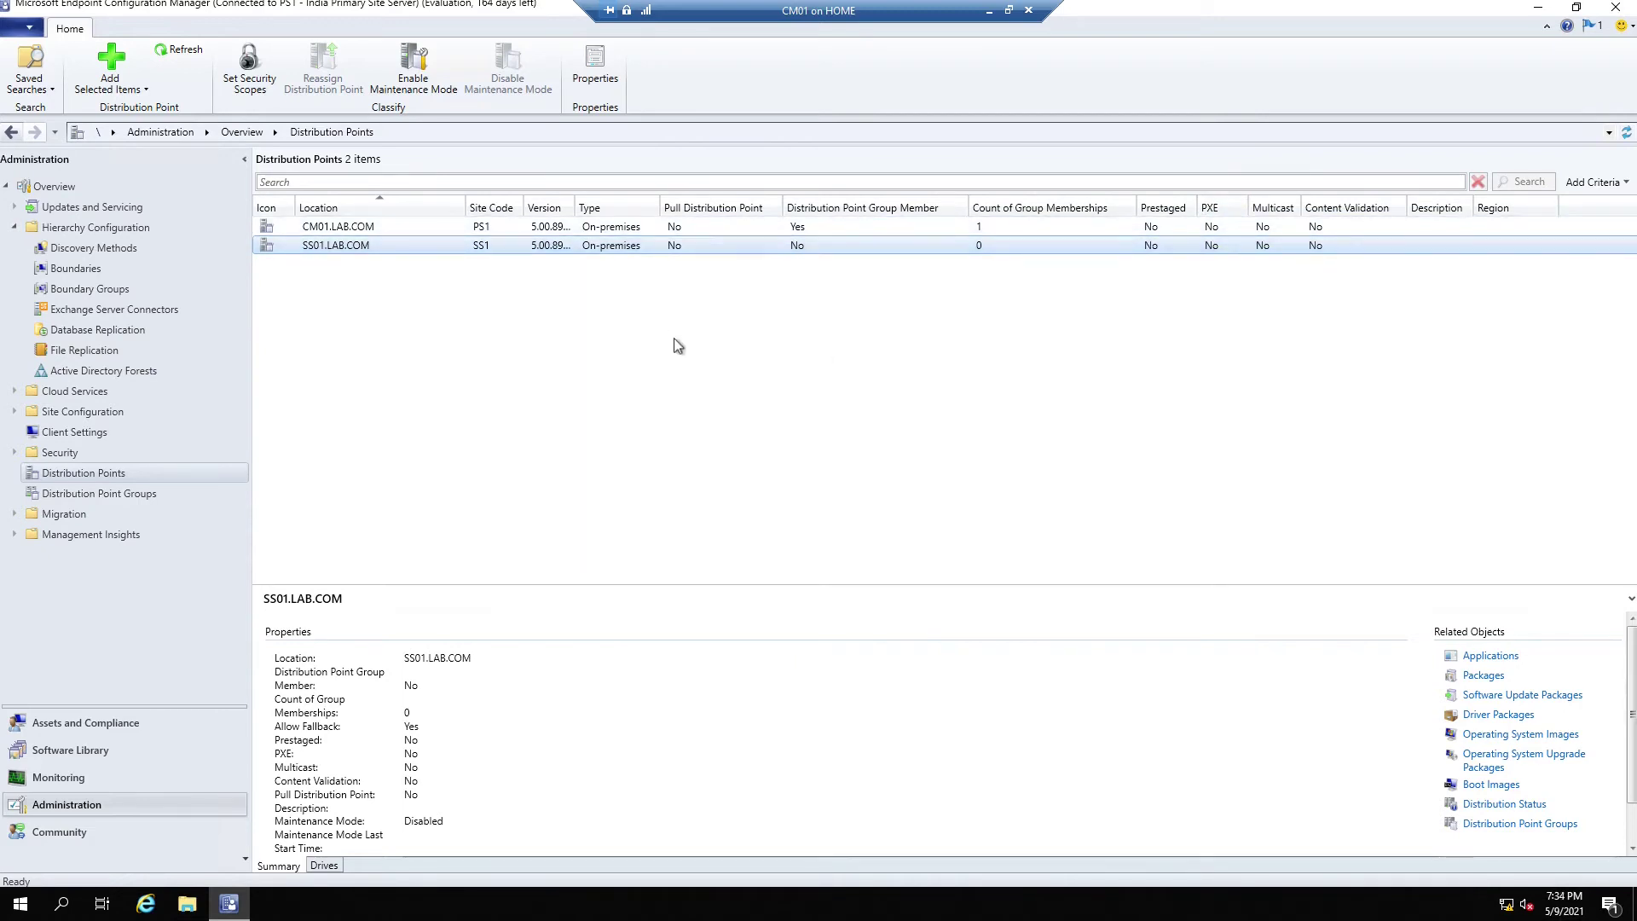
{"action": "left_click", "coordinate": [99, 493]}
{"action": "left_click", "coordinate": [90, 804]}
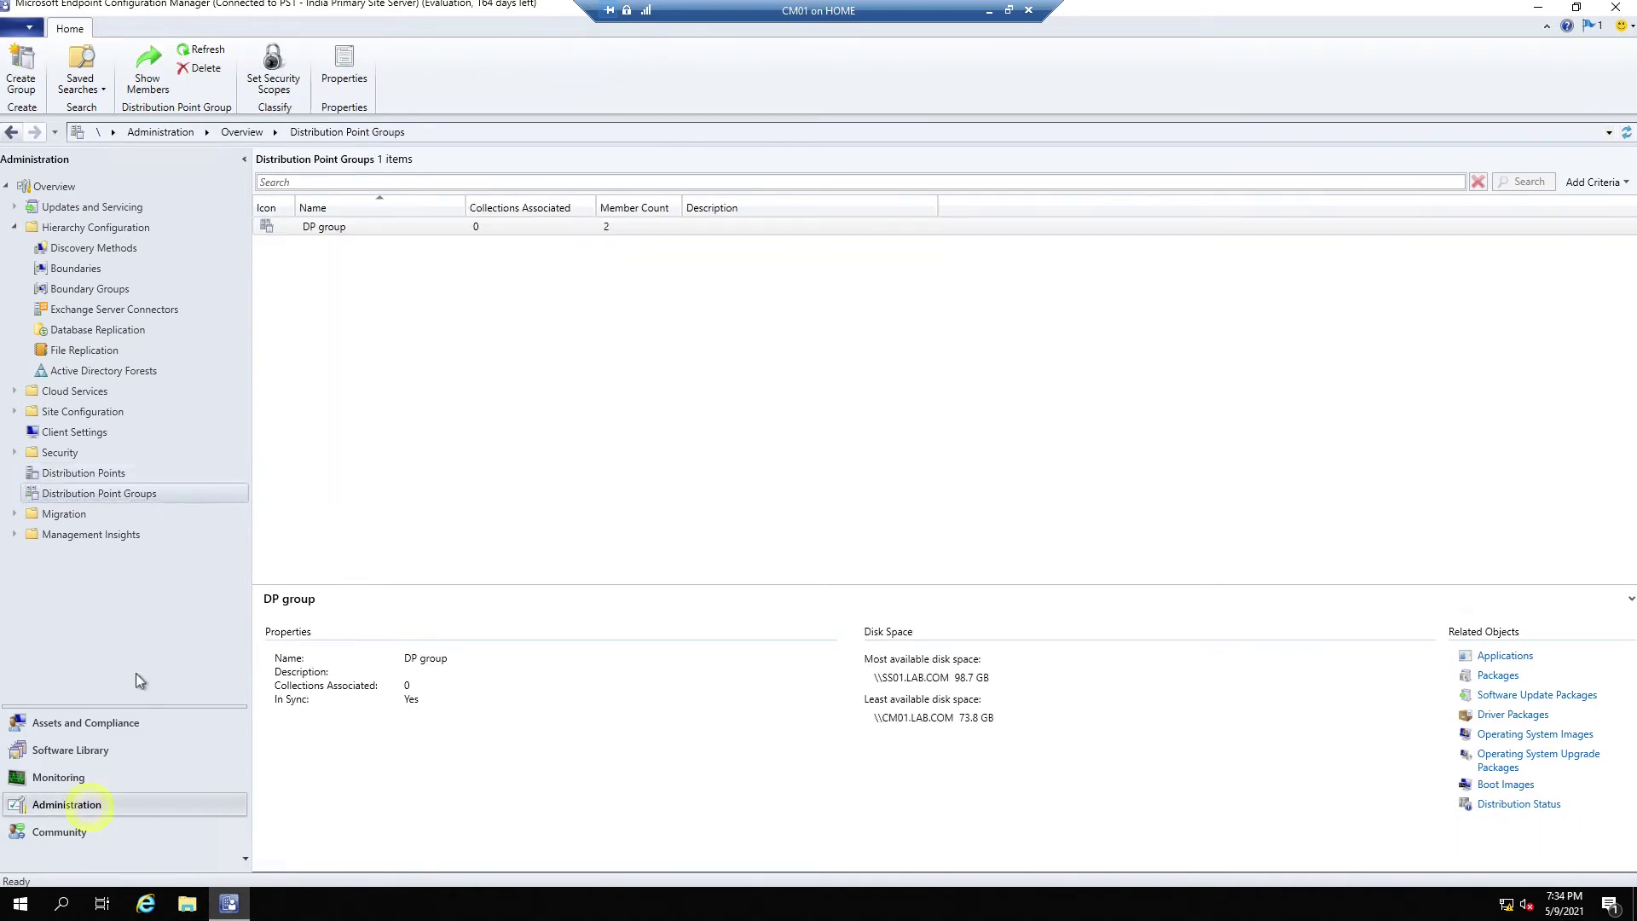
Check the state of the primary and secondary sites, and examine the site system roles installed on \\SS01.LAB.COM
{"action": "left_click", "coordinate": [14, 411]}
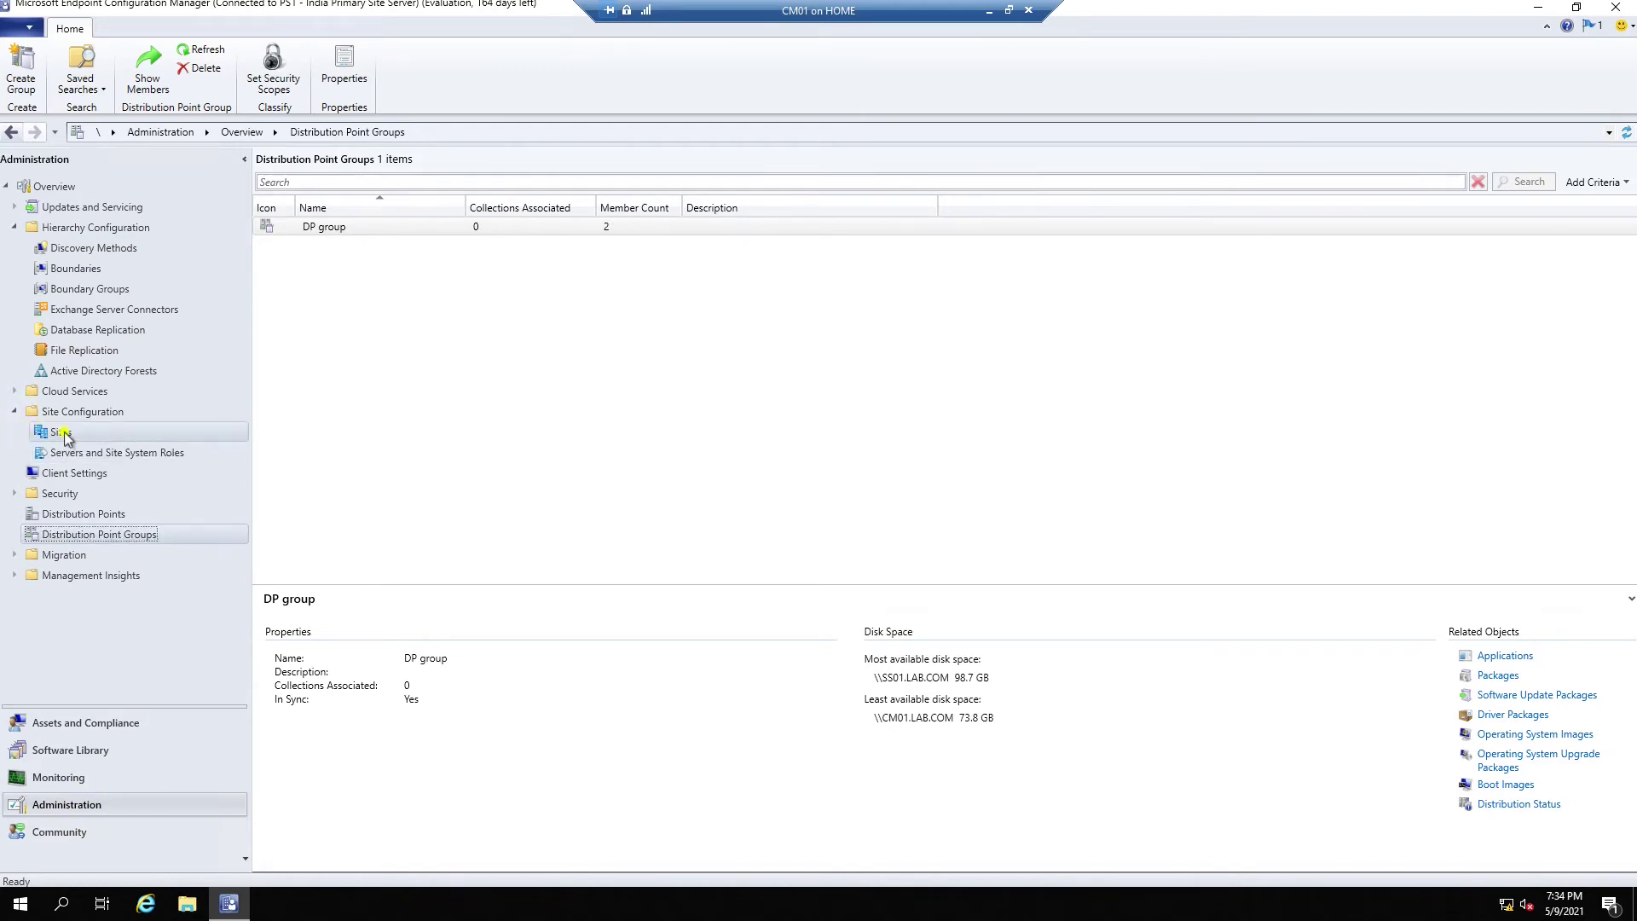
{"action": "left_click", "coordinate": [62, 433]}
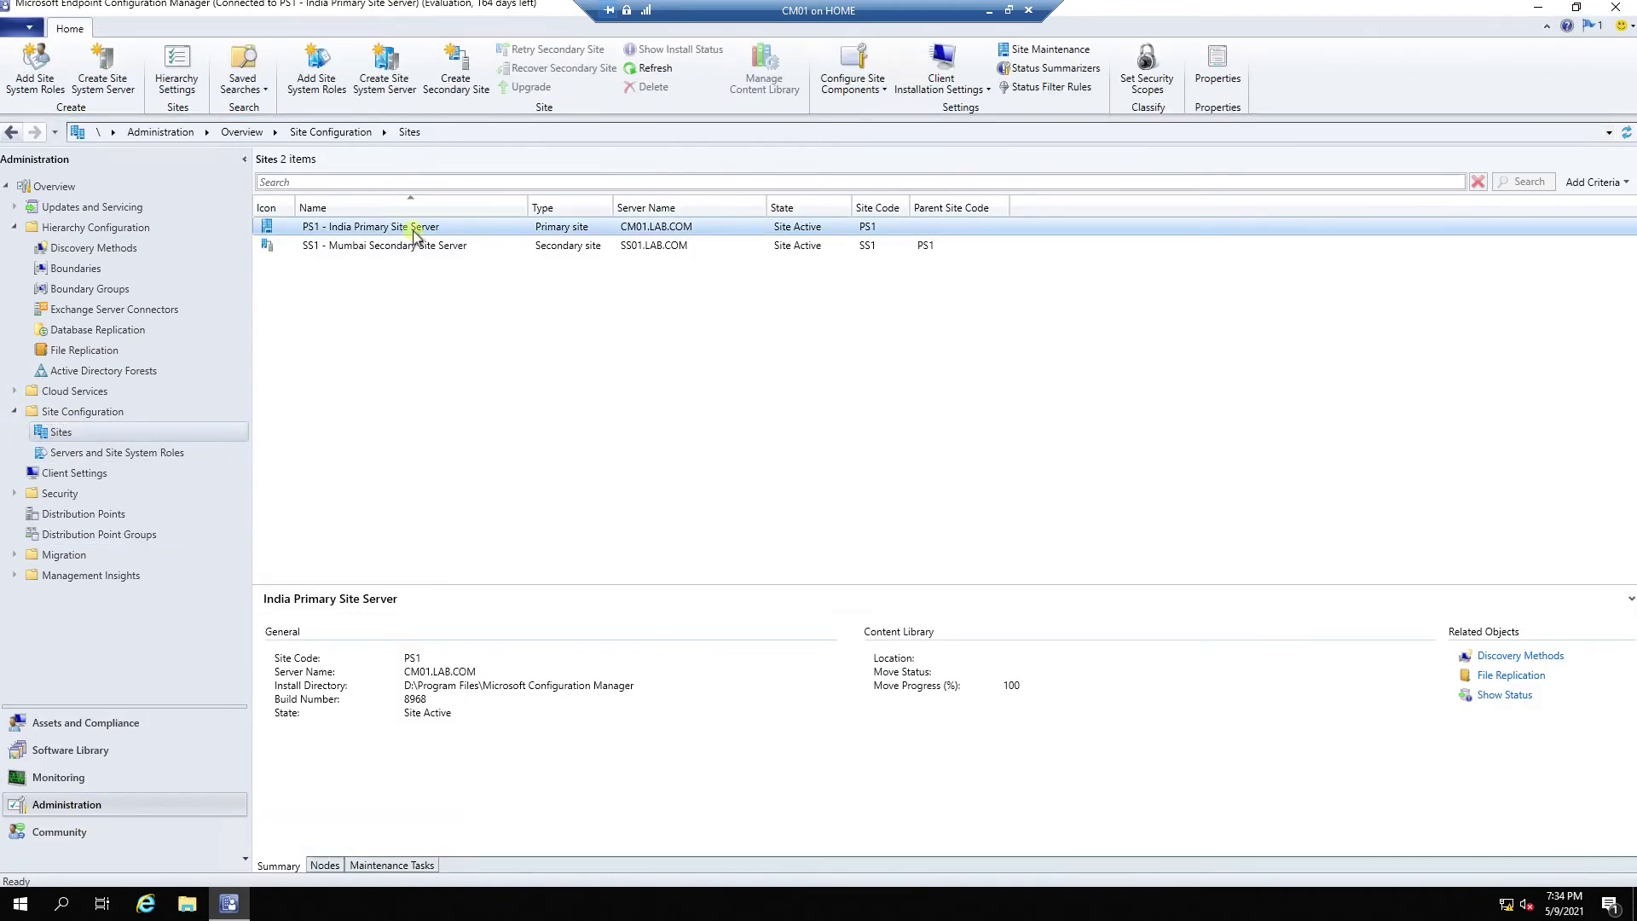
{"action": "left_click", "coordinate": [426, 248]}
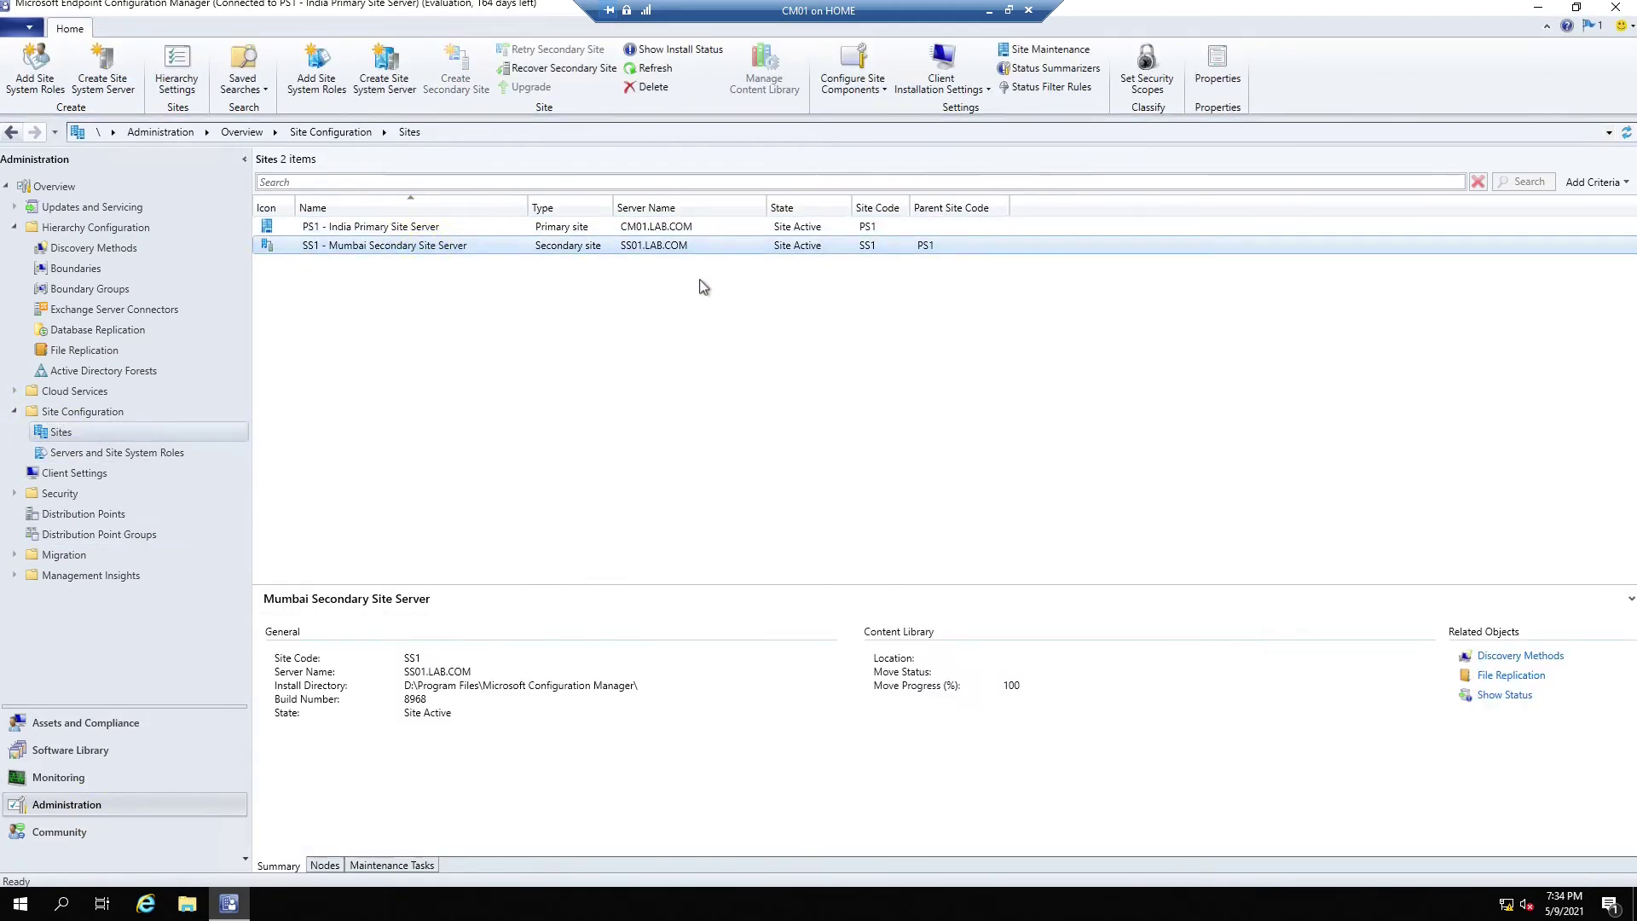
{"action": "left_click", "coordinate": [800, 229]}
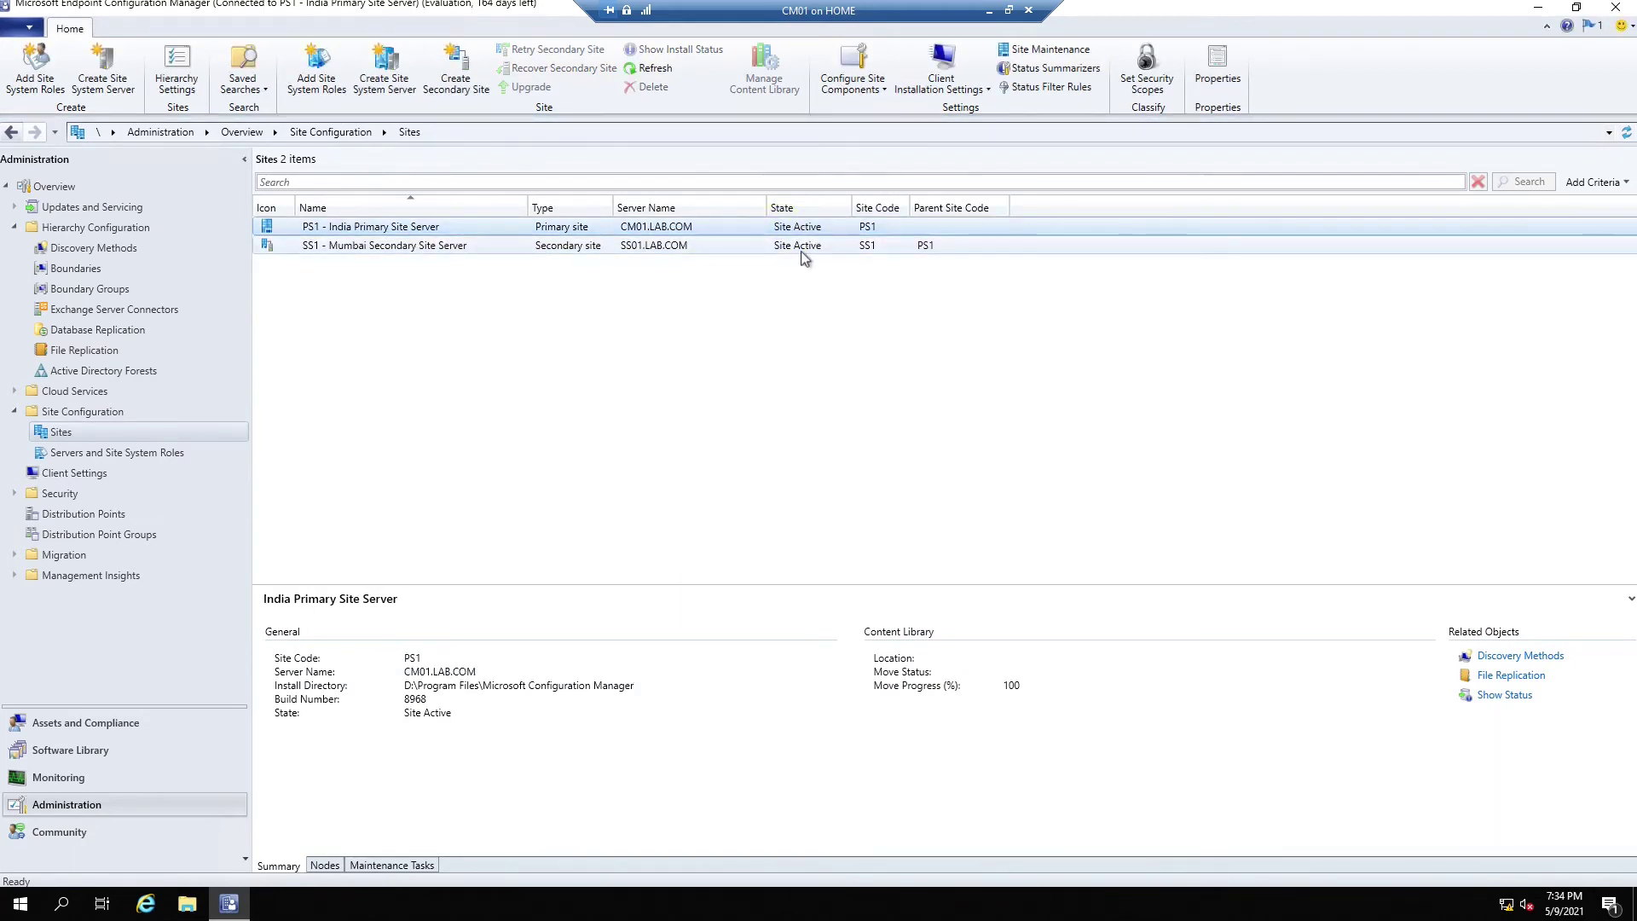
{"action": "left_click", "coordinate": [802, 249]}
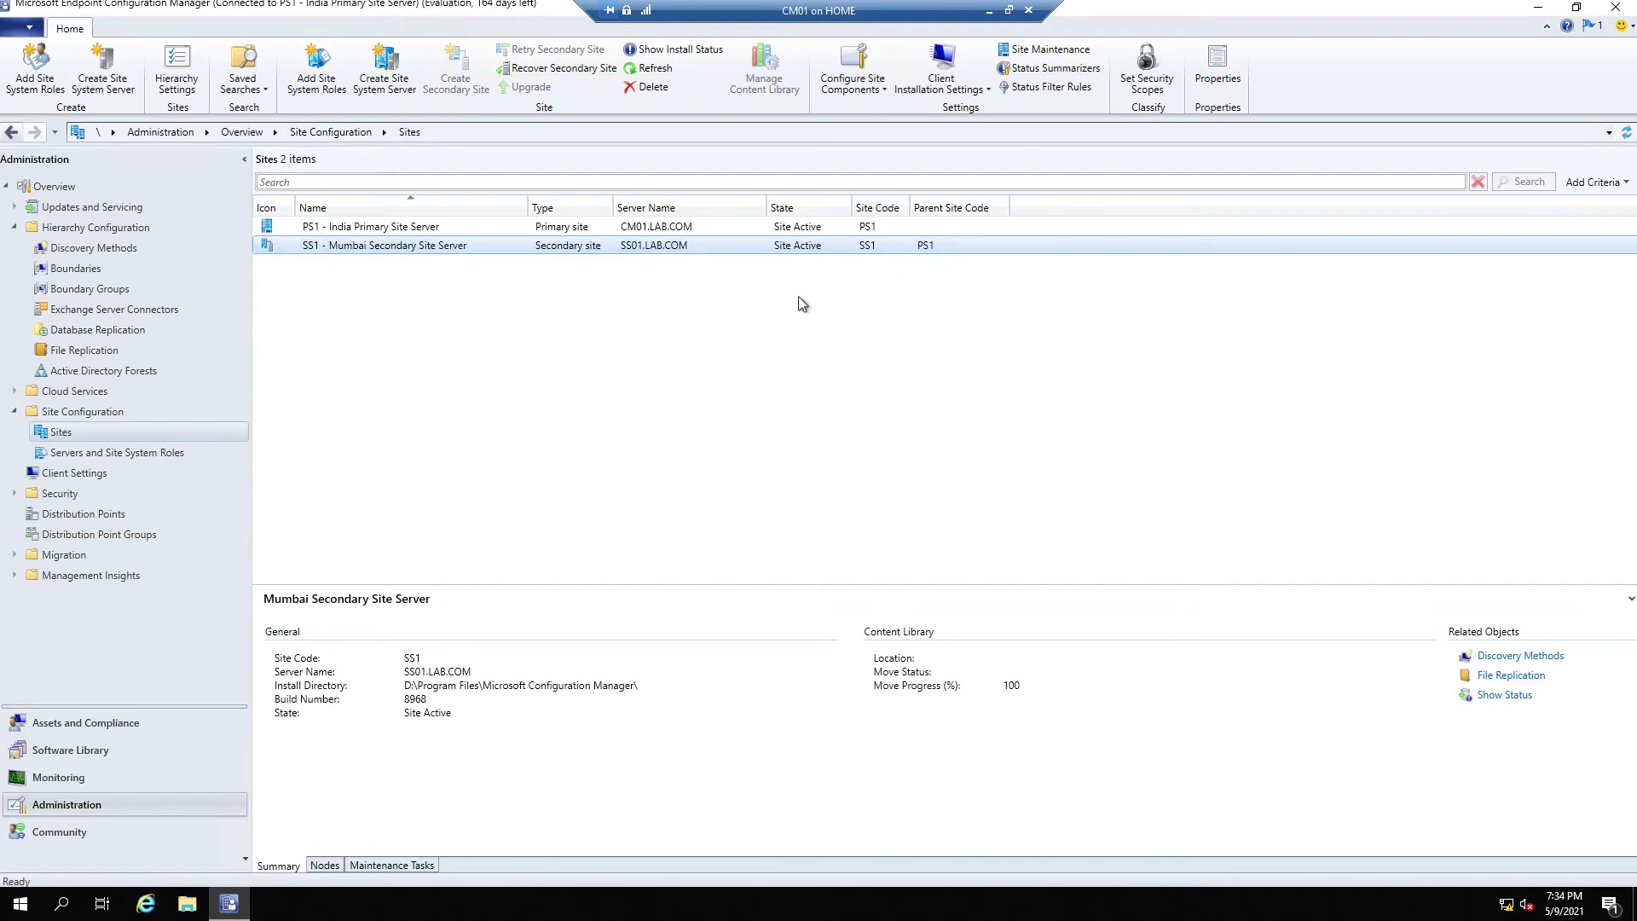
{"action": "left_click", "coordinate": [117, 453]}
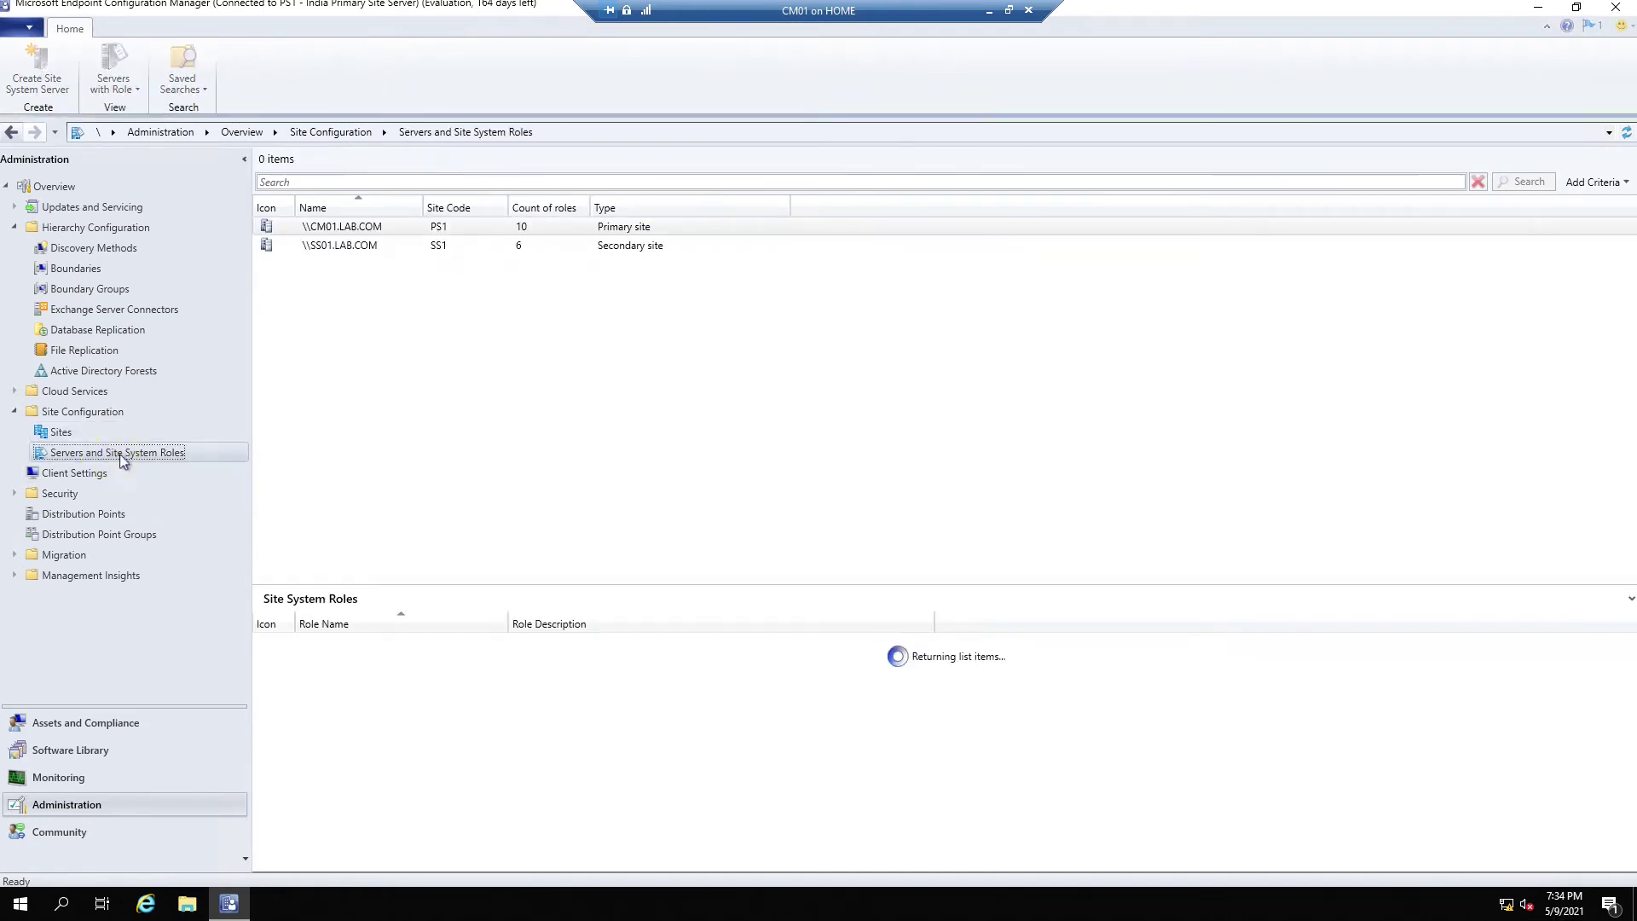
{"action": "left_click", "coordinate": [349, 245]}
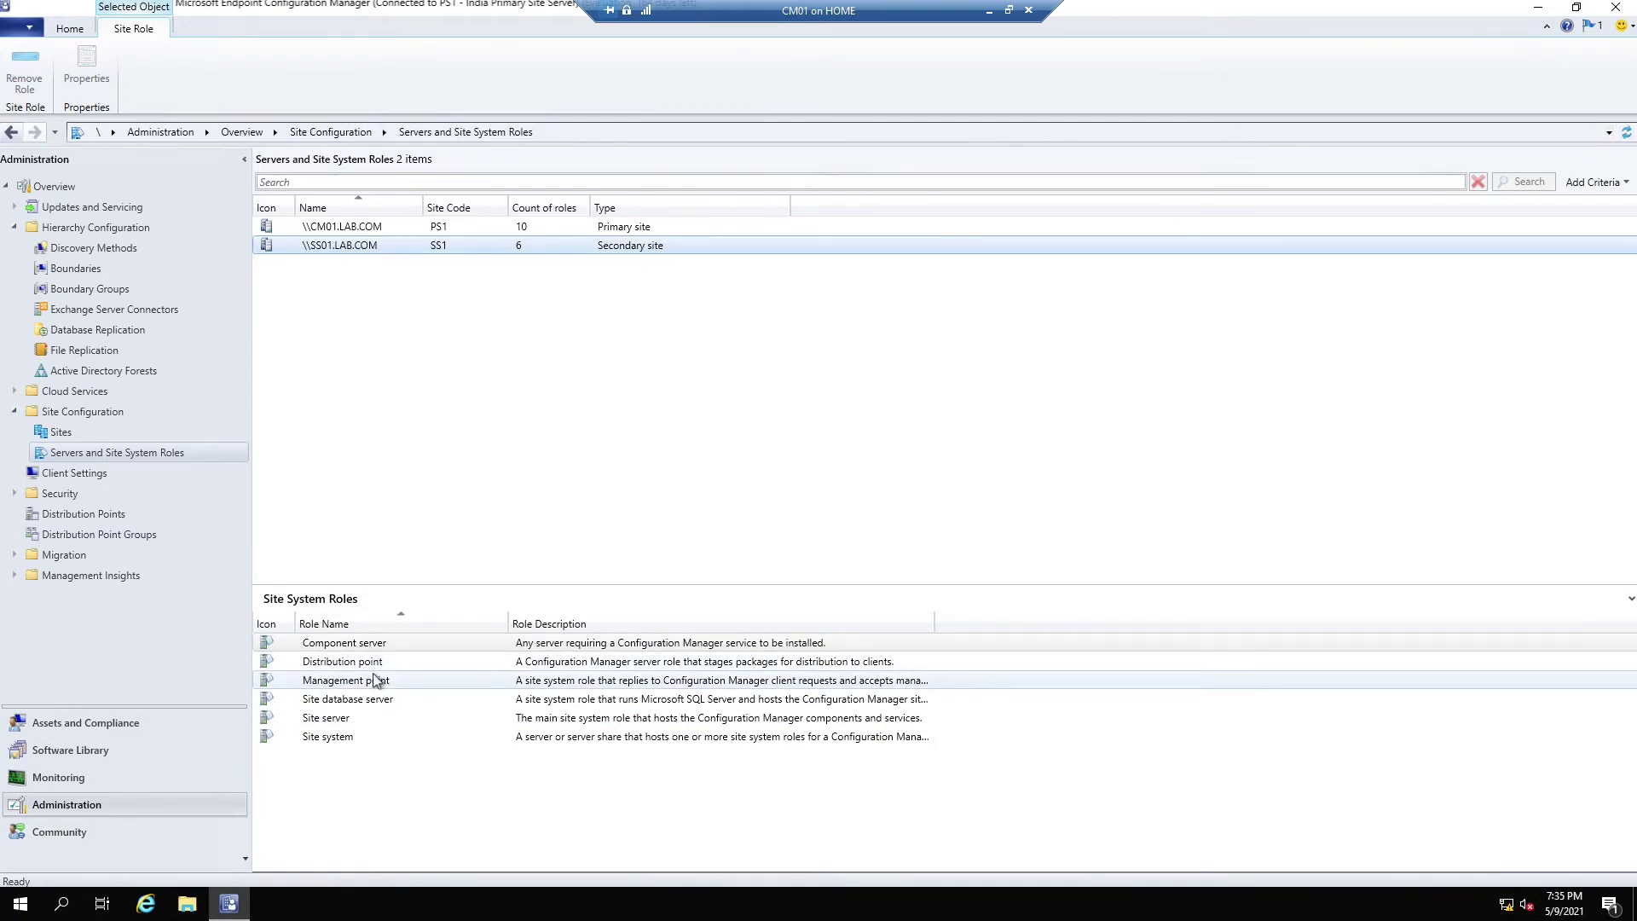
Inspect the link properties of the database replication between PS1 and SS1, and close them without changes
{"action": "left_click", "coordinate": [70, 331]}
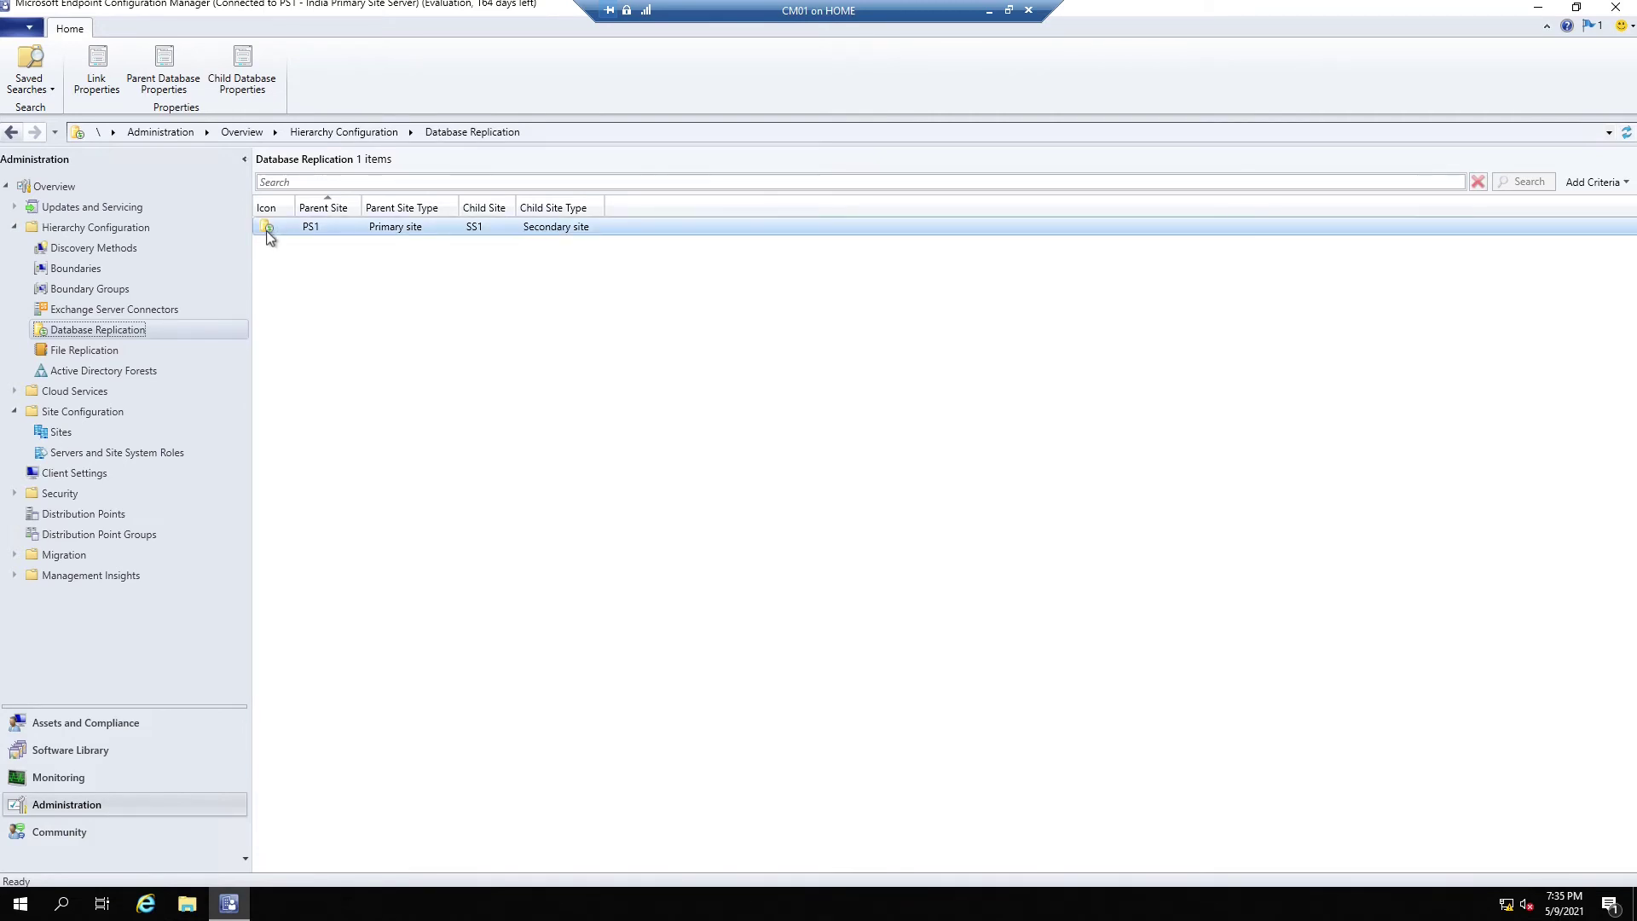
{"action": "right_click", "coordinate": [321, 228]}
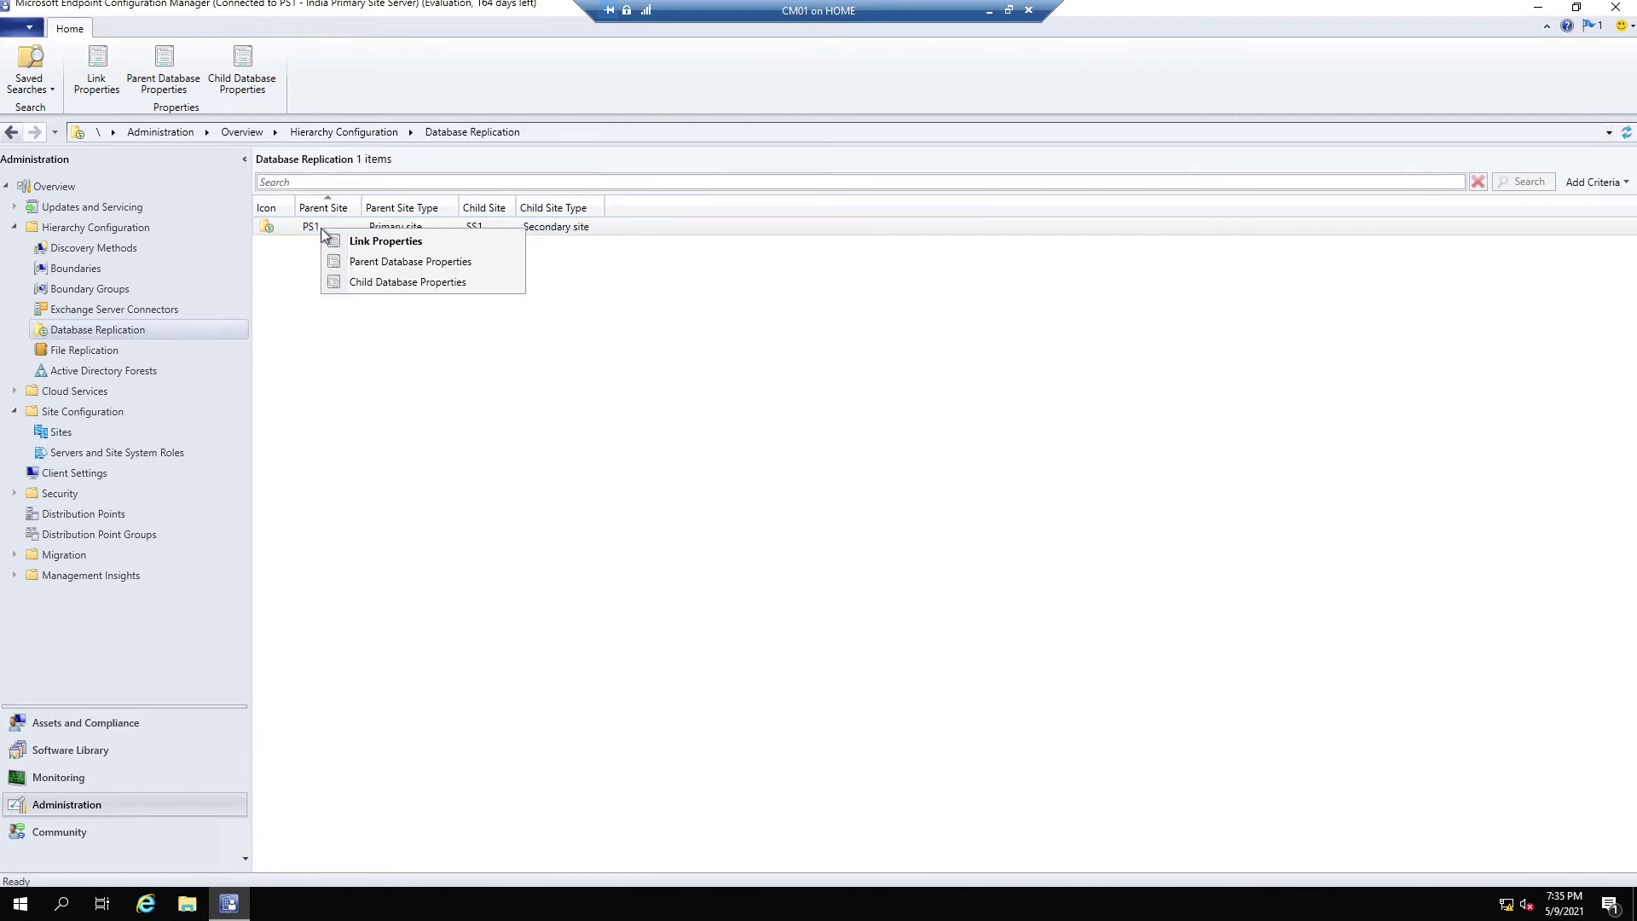
{"action": "left_click", "coordinate": [368, 240]}
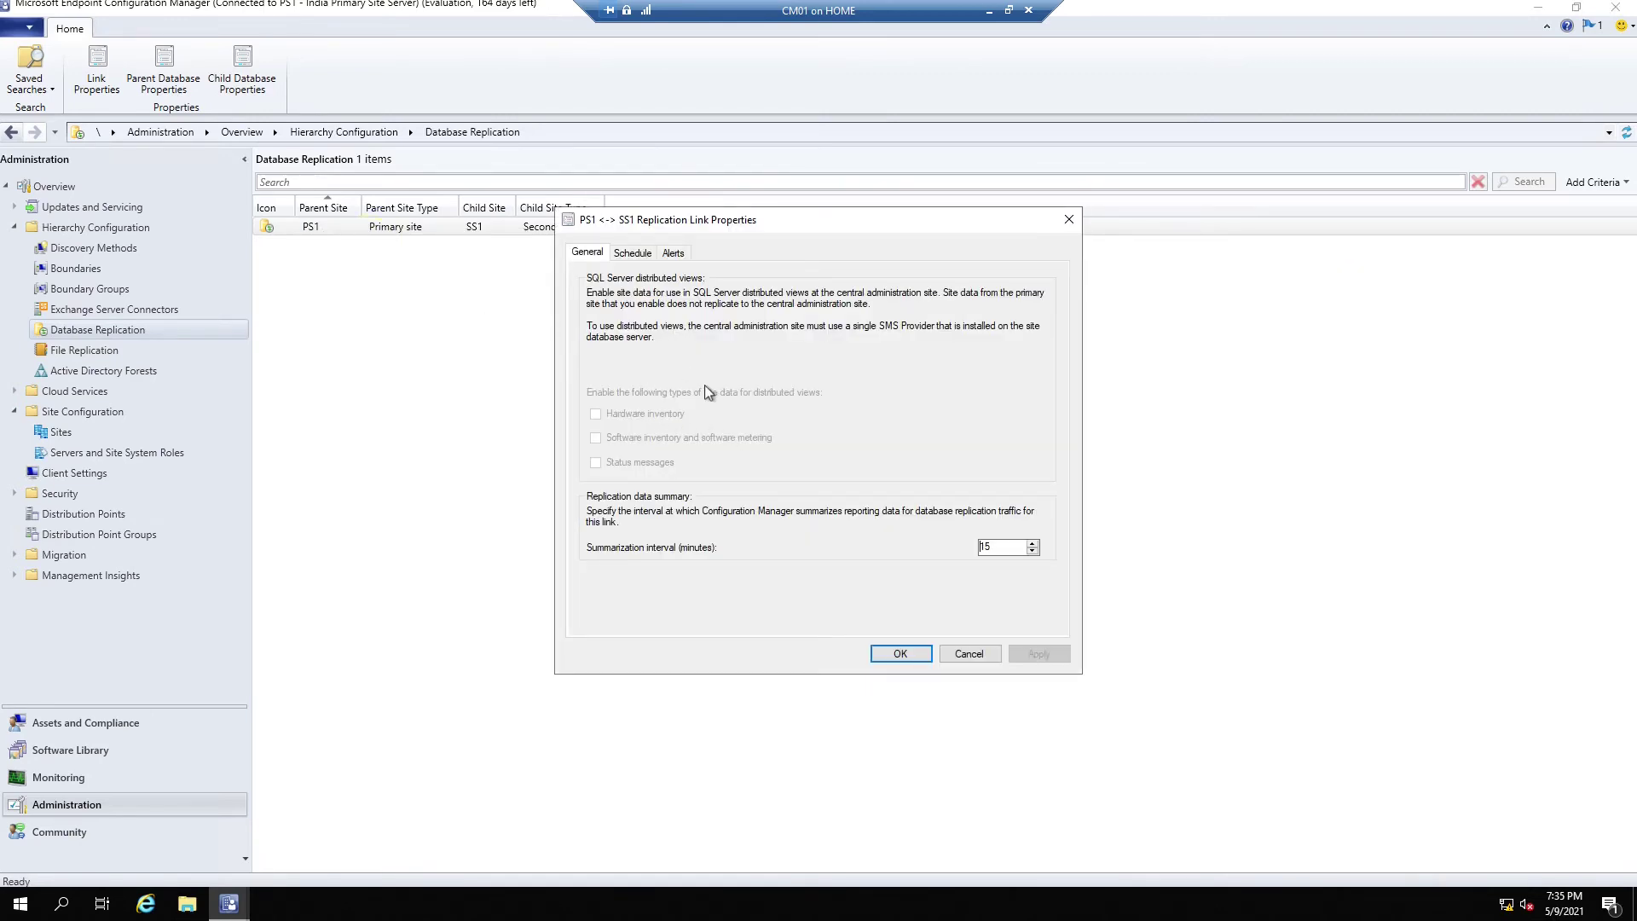
{"action": "key", "text": "Escape"}
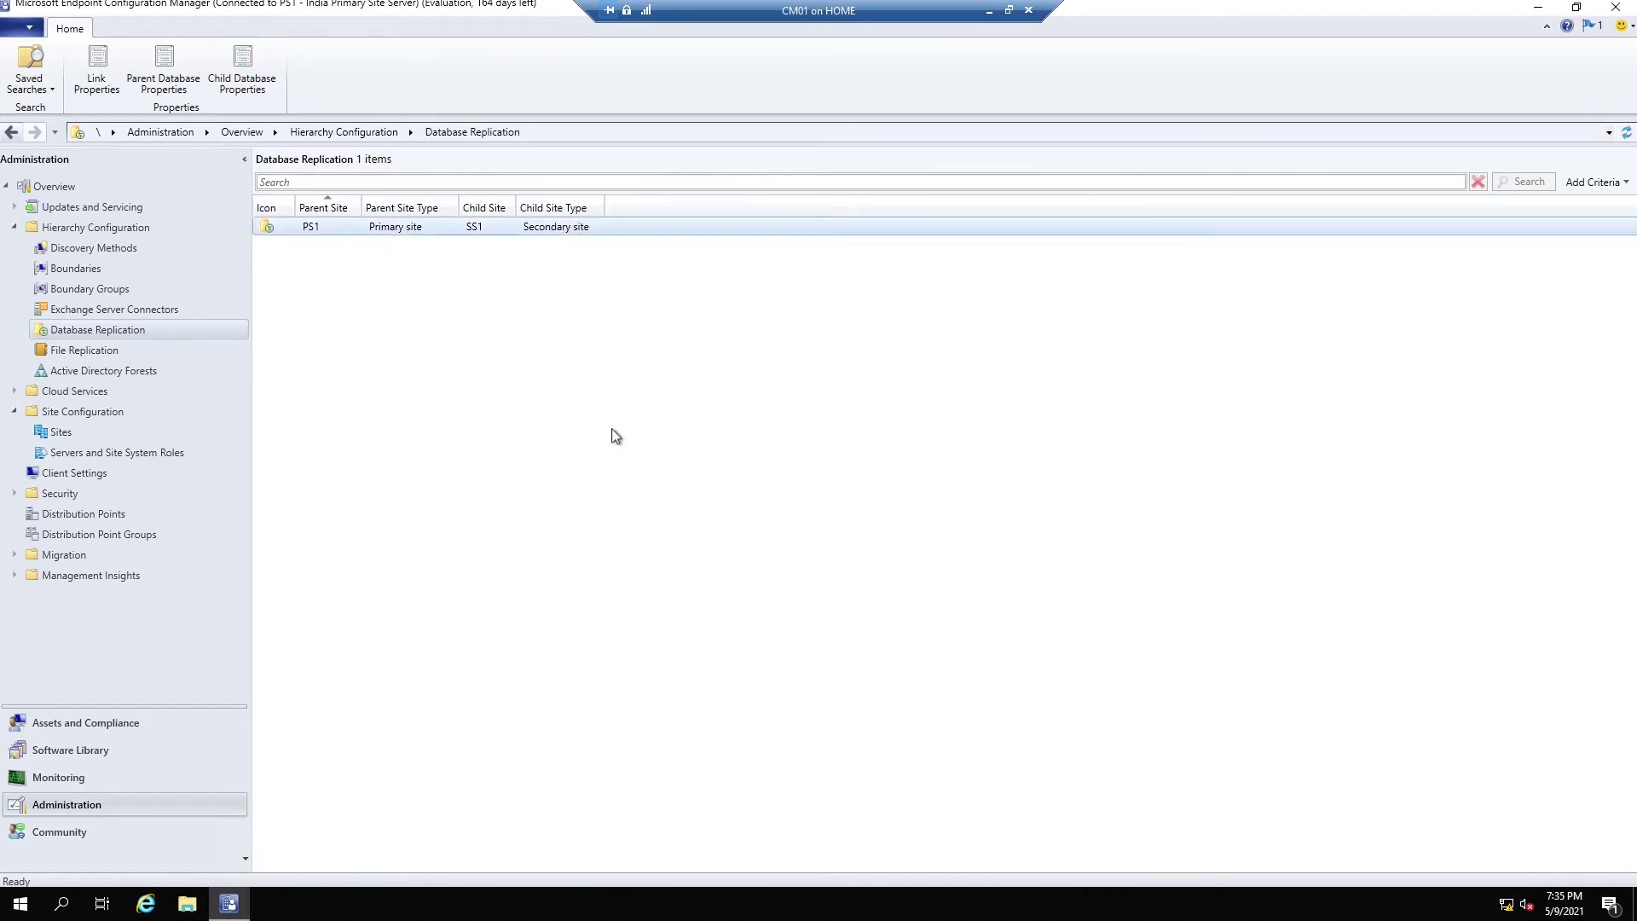
Examine the file replication routes between the India primary site and the Mumbai secondary site in both directions
{"action": "left_click", "coordinate": [82, 351]}
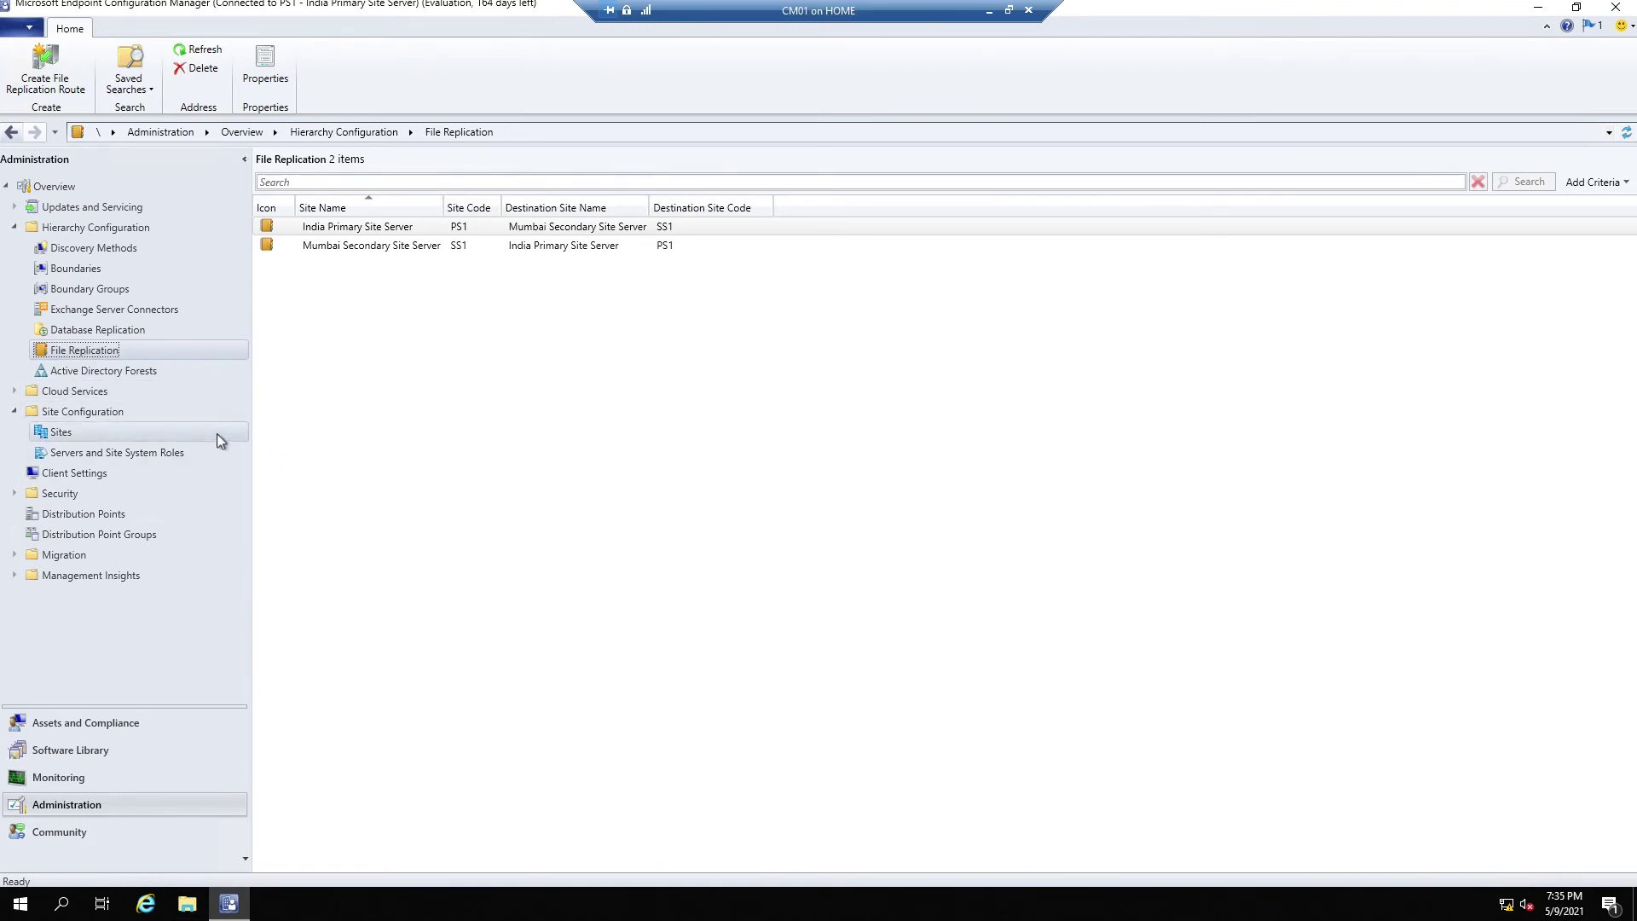
{"action": "left_click", "coordinate": [389, 227]}
{"action": "left_click", "coordinate": [388, 247]}
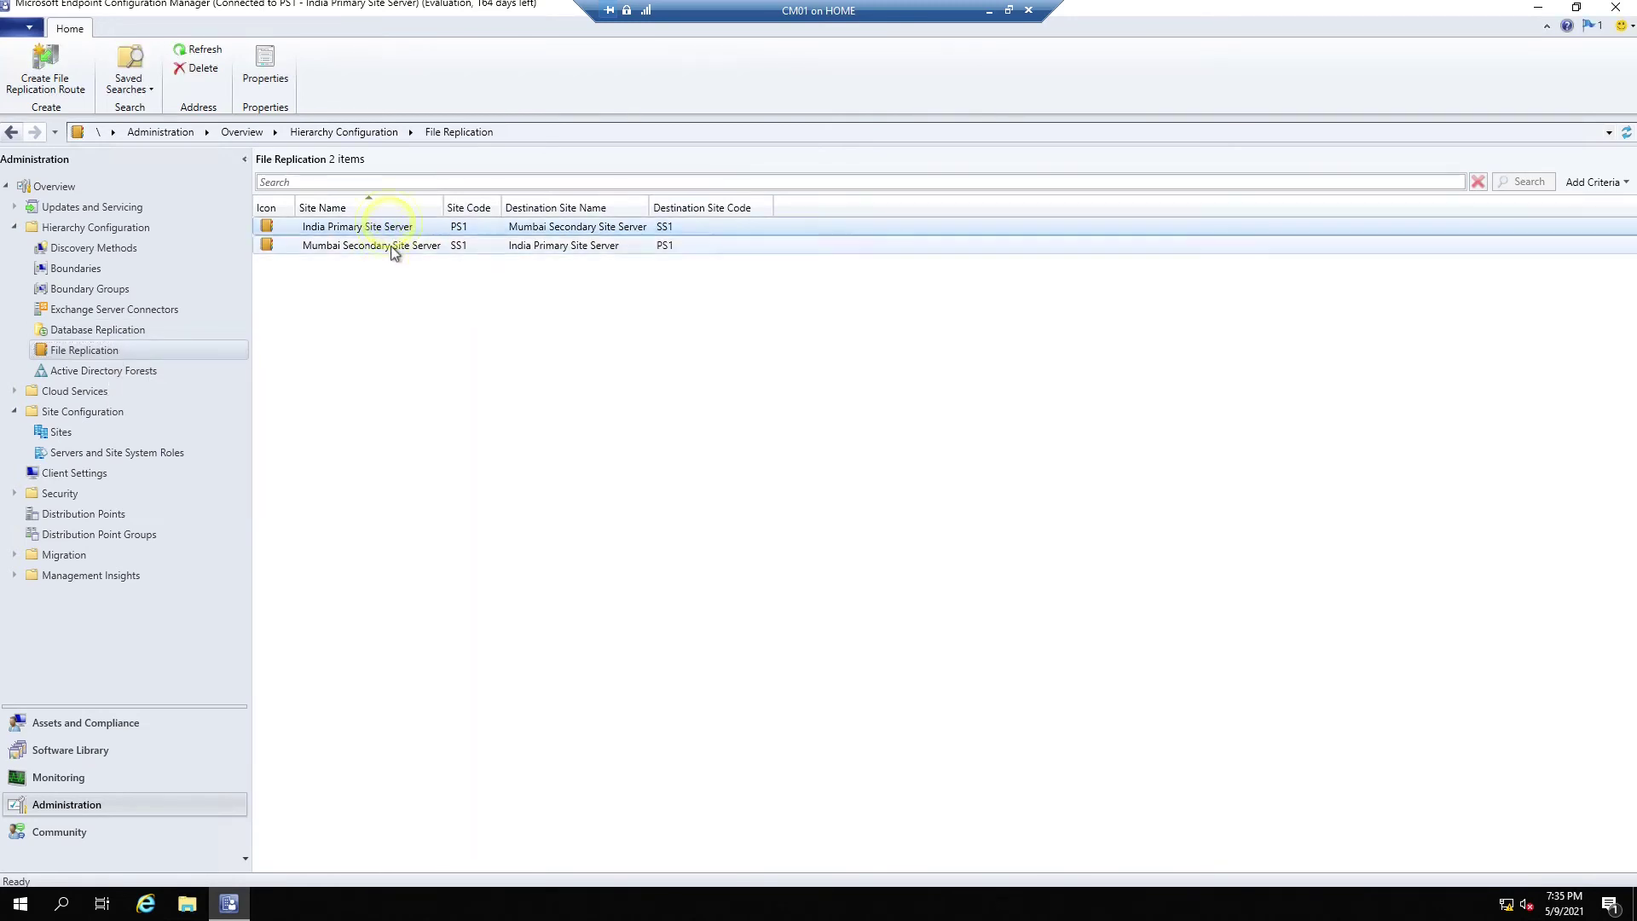
{"action": "left_click", "coordinate": [393, 229]}
{"action": "left_click", "coordinate": [390, 246]}
{"action": "left_click", "coordinate": [443, 228]}
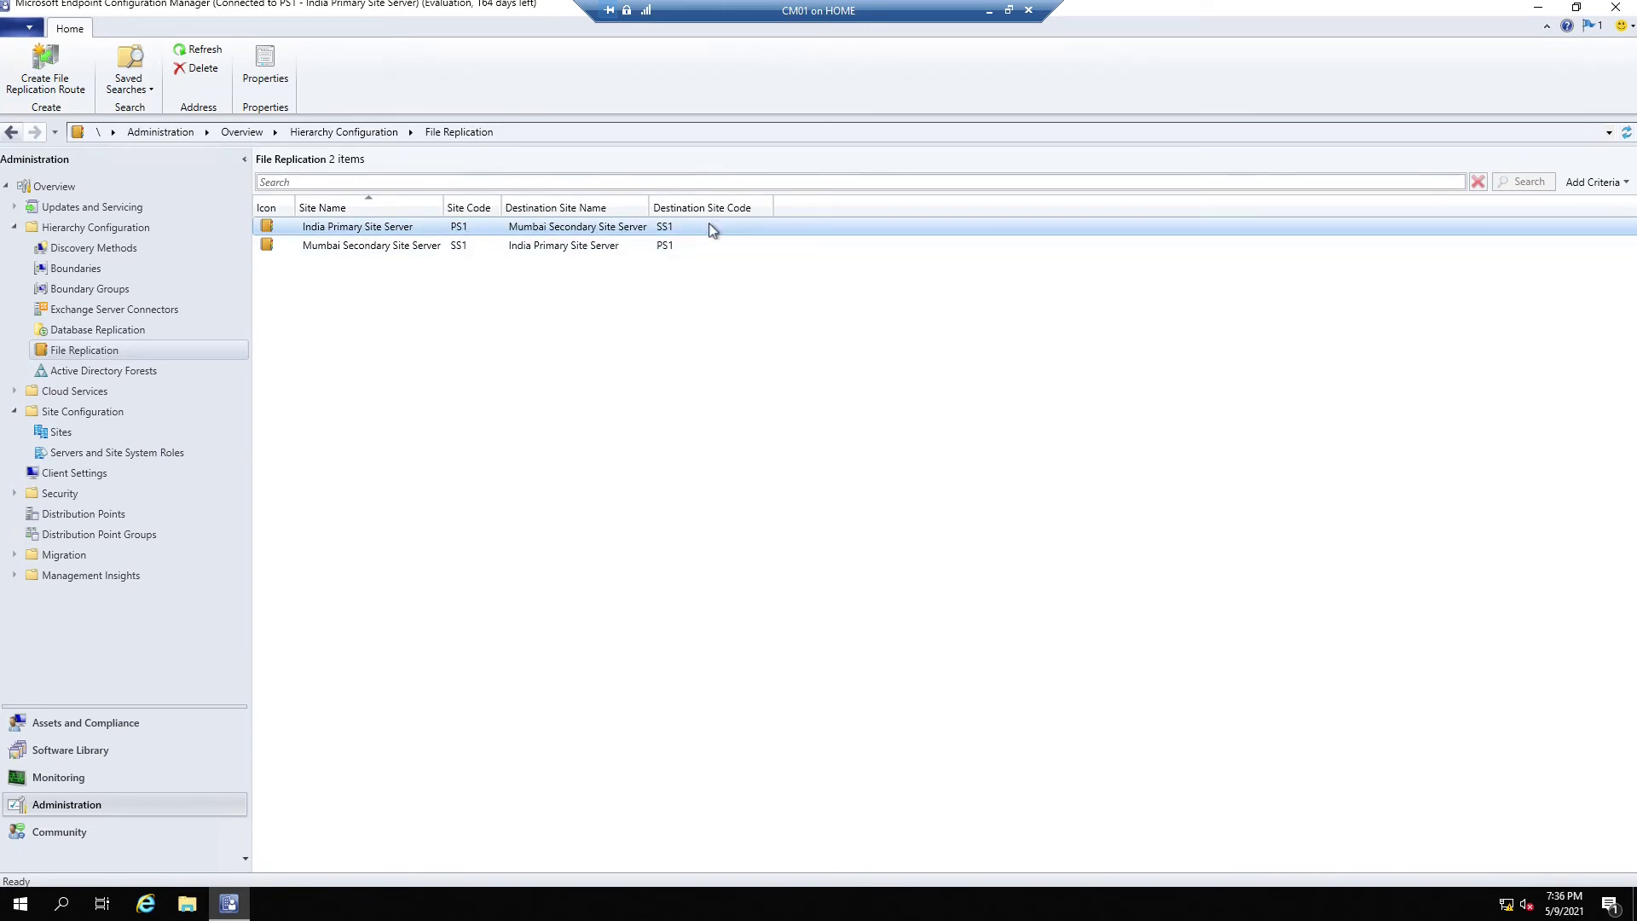
{"action": "left_click", "coordinate": [483, 247]}
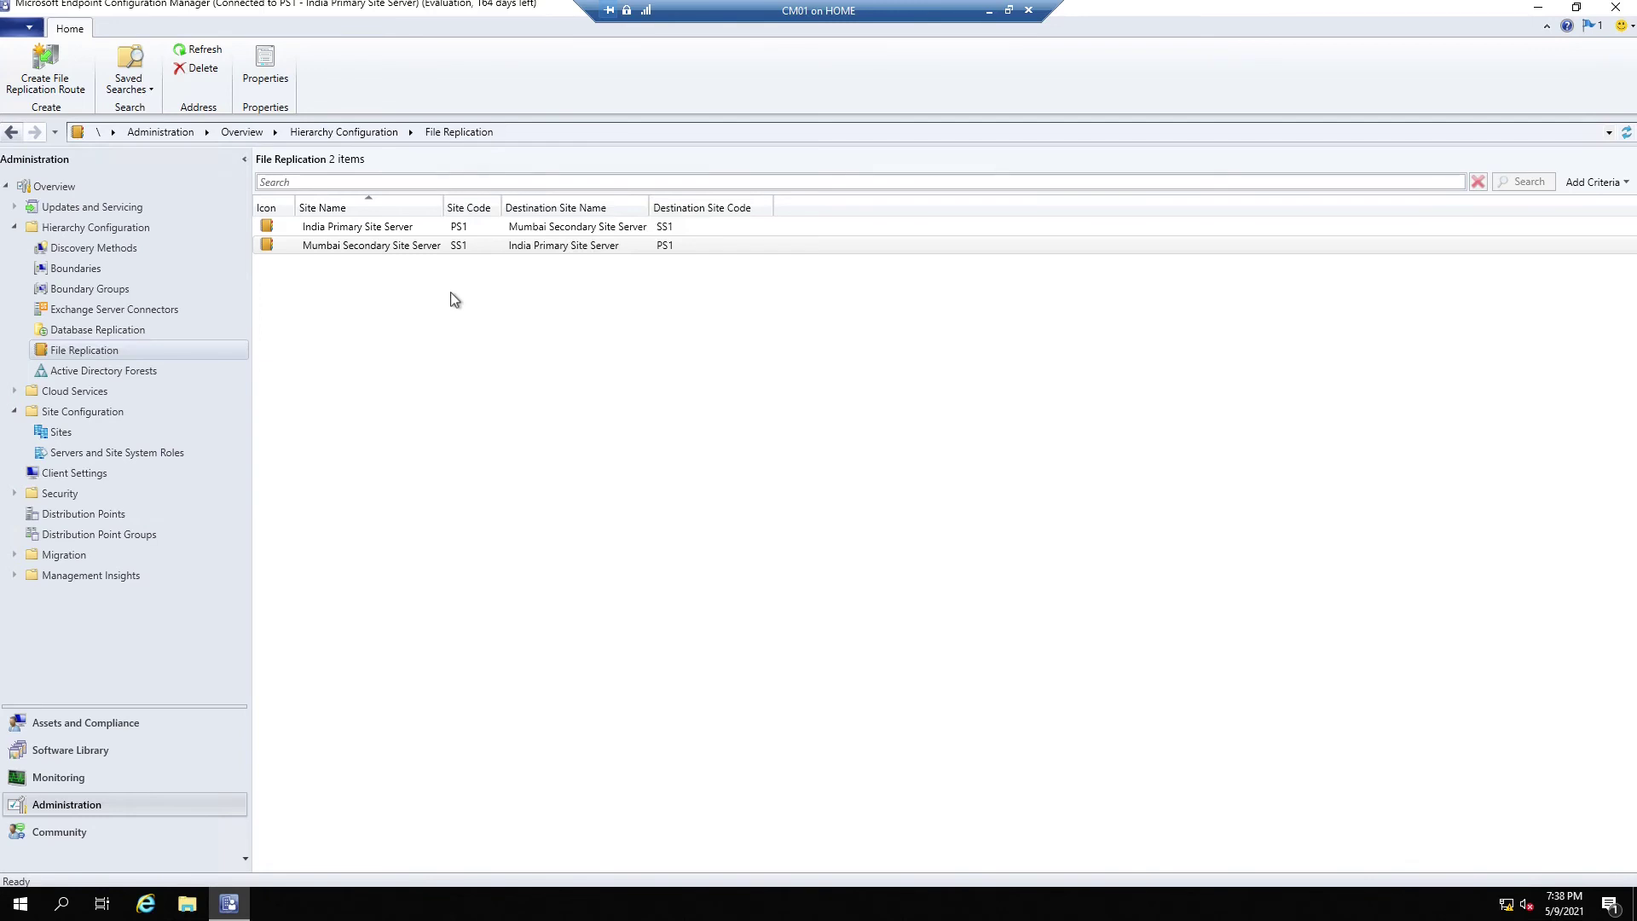
Check the site hierarchy, the site status of the site systems and the component status list in Monitoring
{"action": "left_click", "coordinate": [58, 777]}
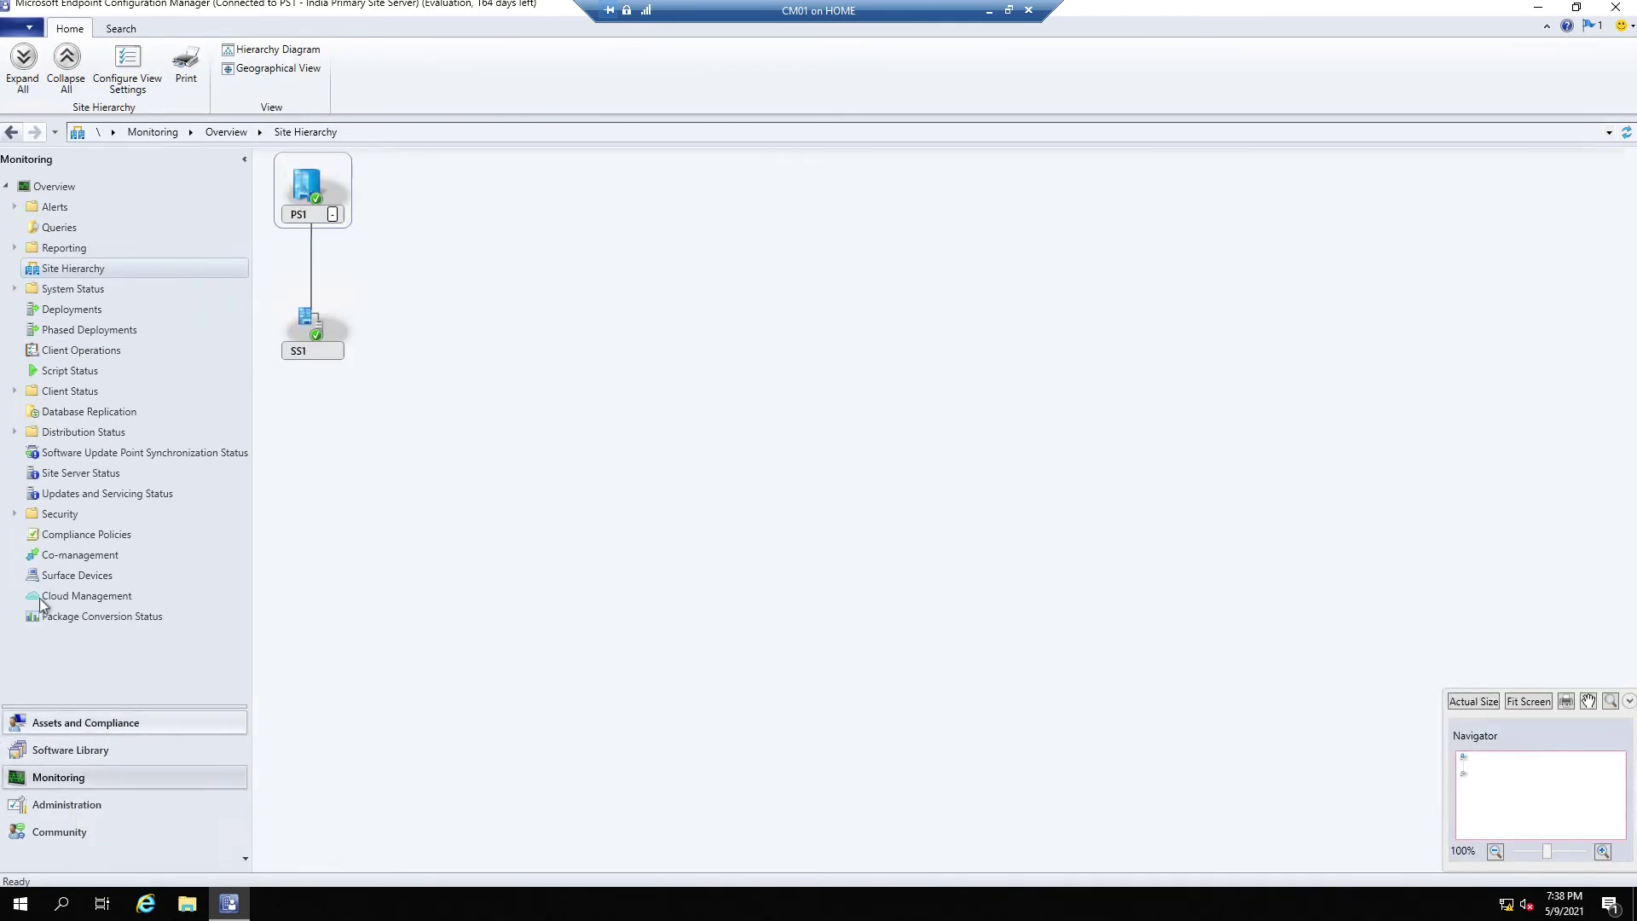
{"action": "left_click", "coordinate": [15, 289]}
{"action": "left_click", "coordinate": [74, 310]}
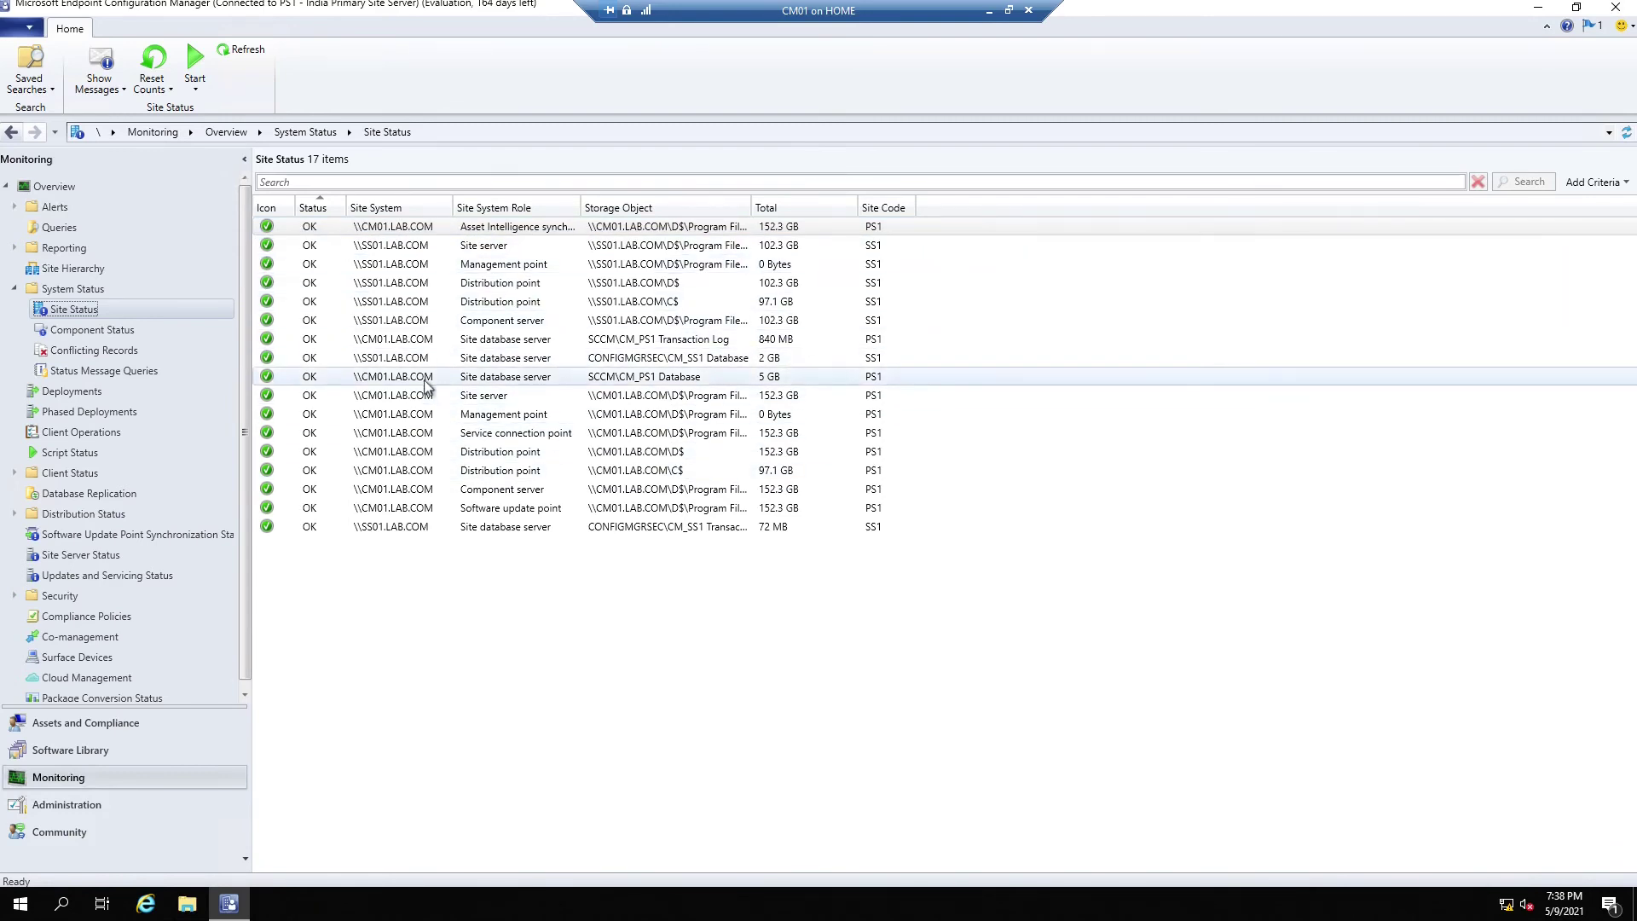
{"action": "left_click", "coordinate": [94, 330]}
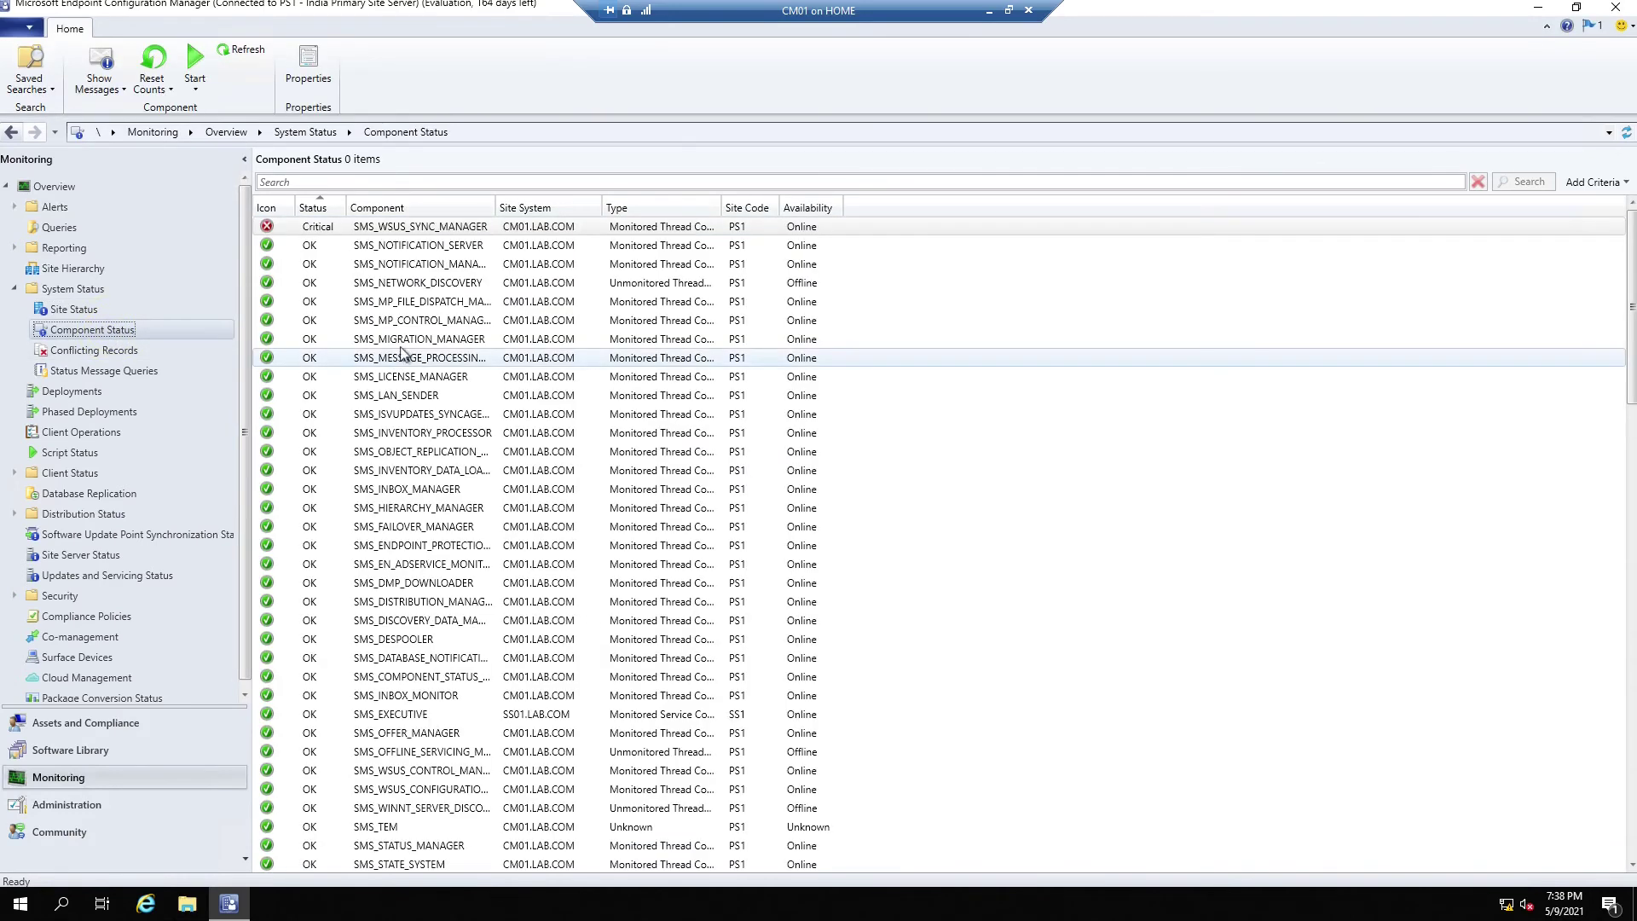
{"action": "scroll", "coordinate": [445, 357], "scroll_direction": "down", "scroll_amount": 20}
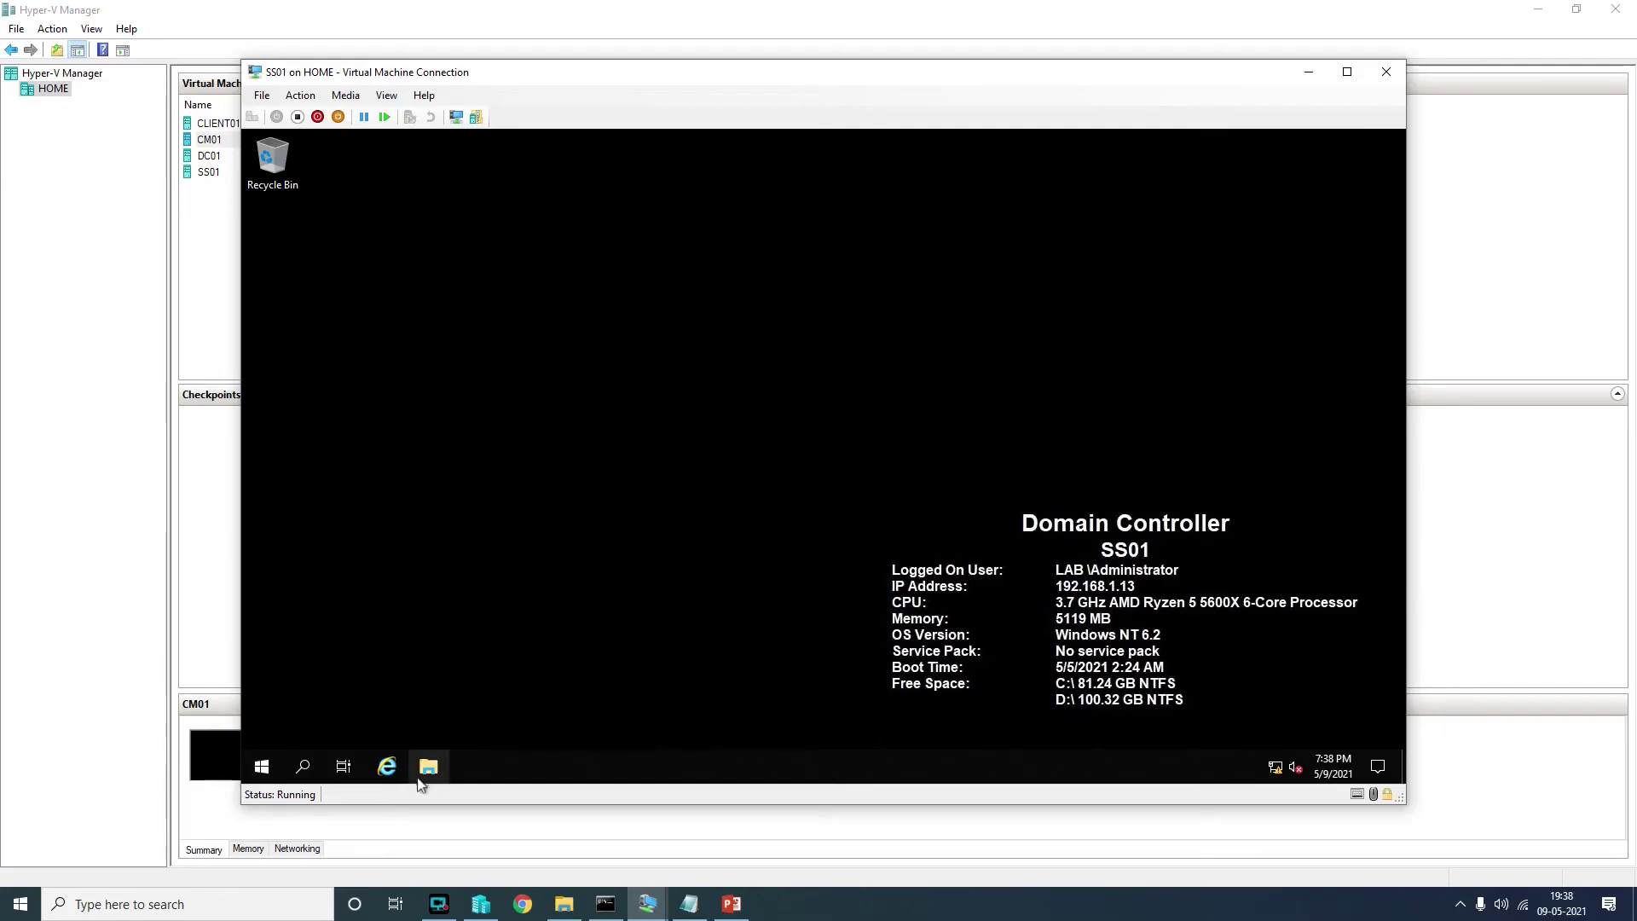
Browse to the Logs folder of Microsoft Configuration Manager in Program Files on SS01's SCCM (D:) drive
{"action": "left_click", "coordinate": [429, 768]}
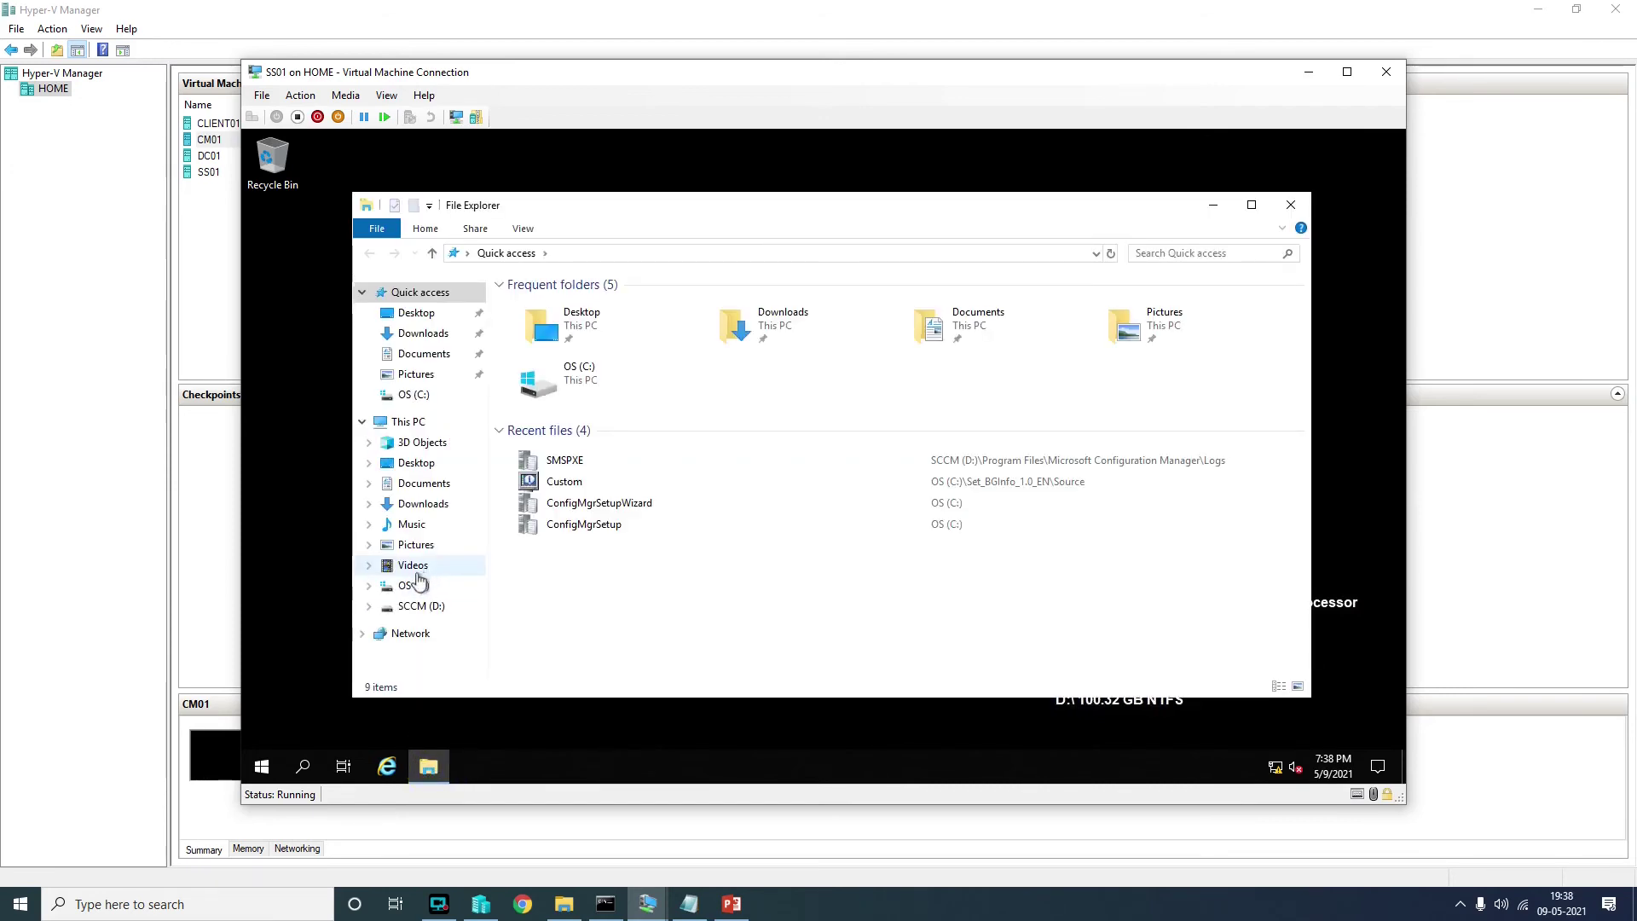
{"action": "left_click", "coordinate": [408, 606]}
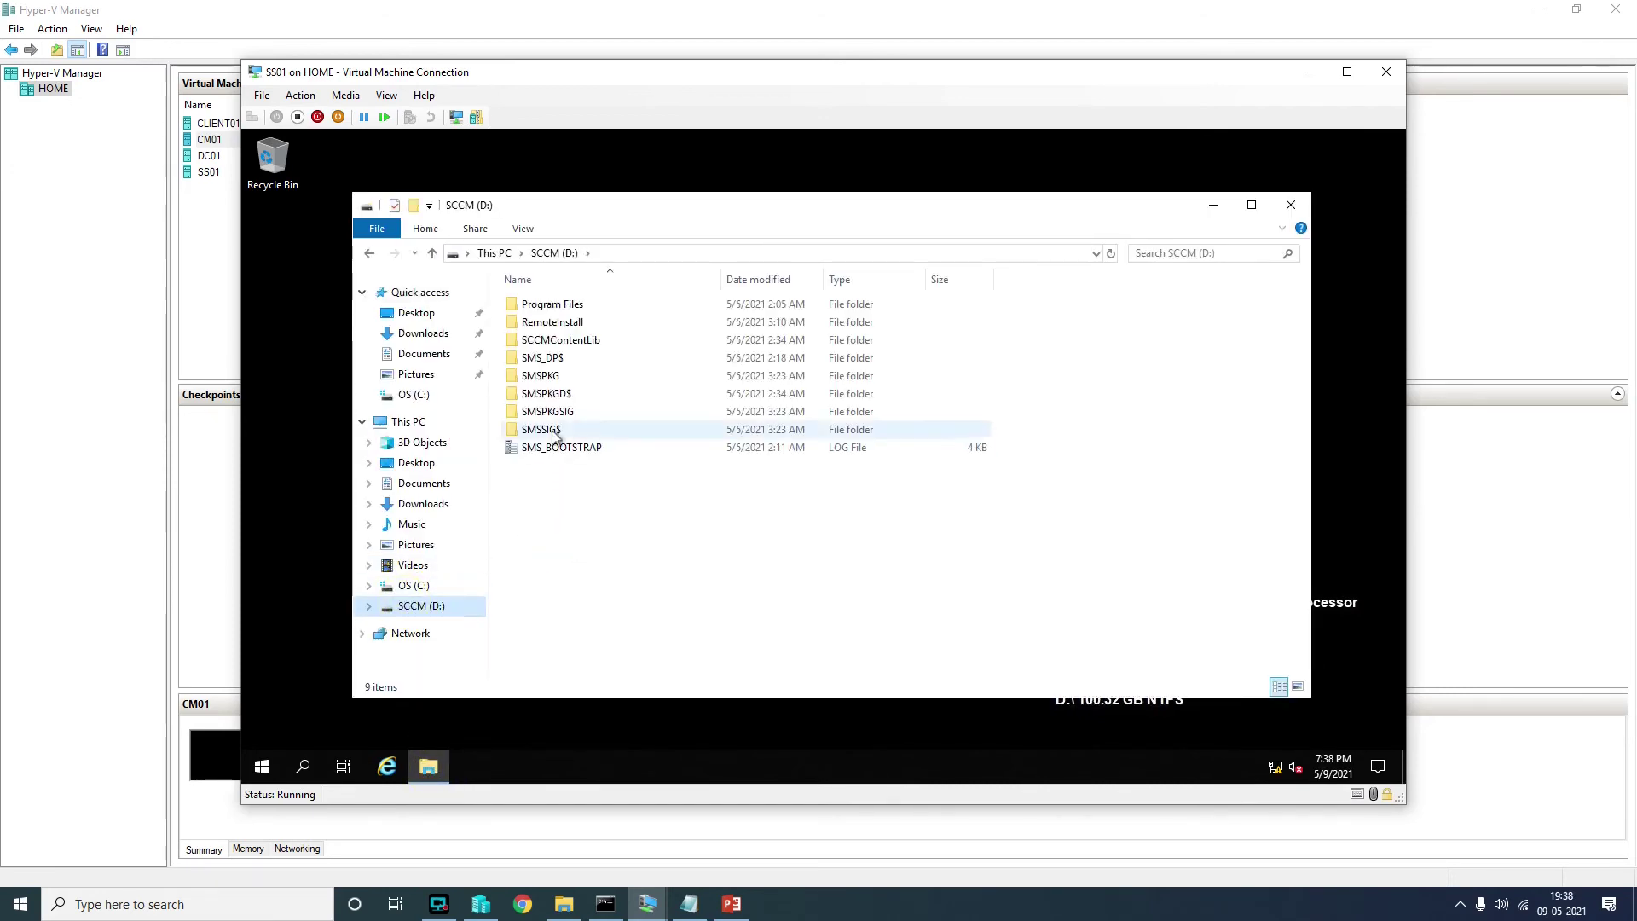
{"action": "double_click", "coordinate": [552, 304]}
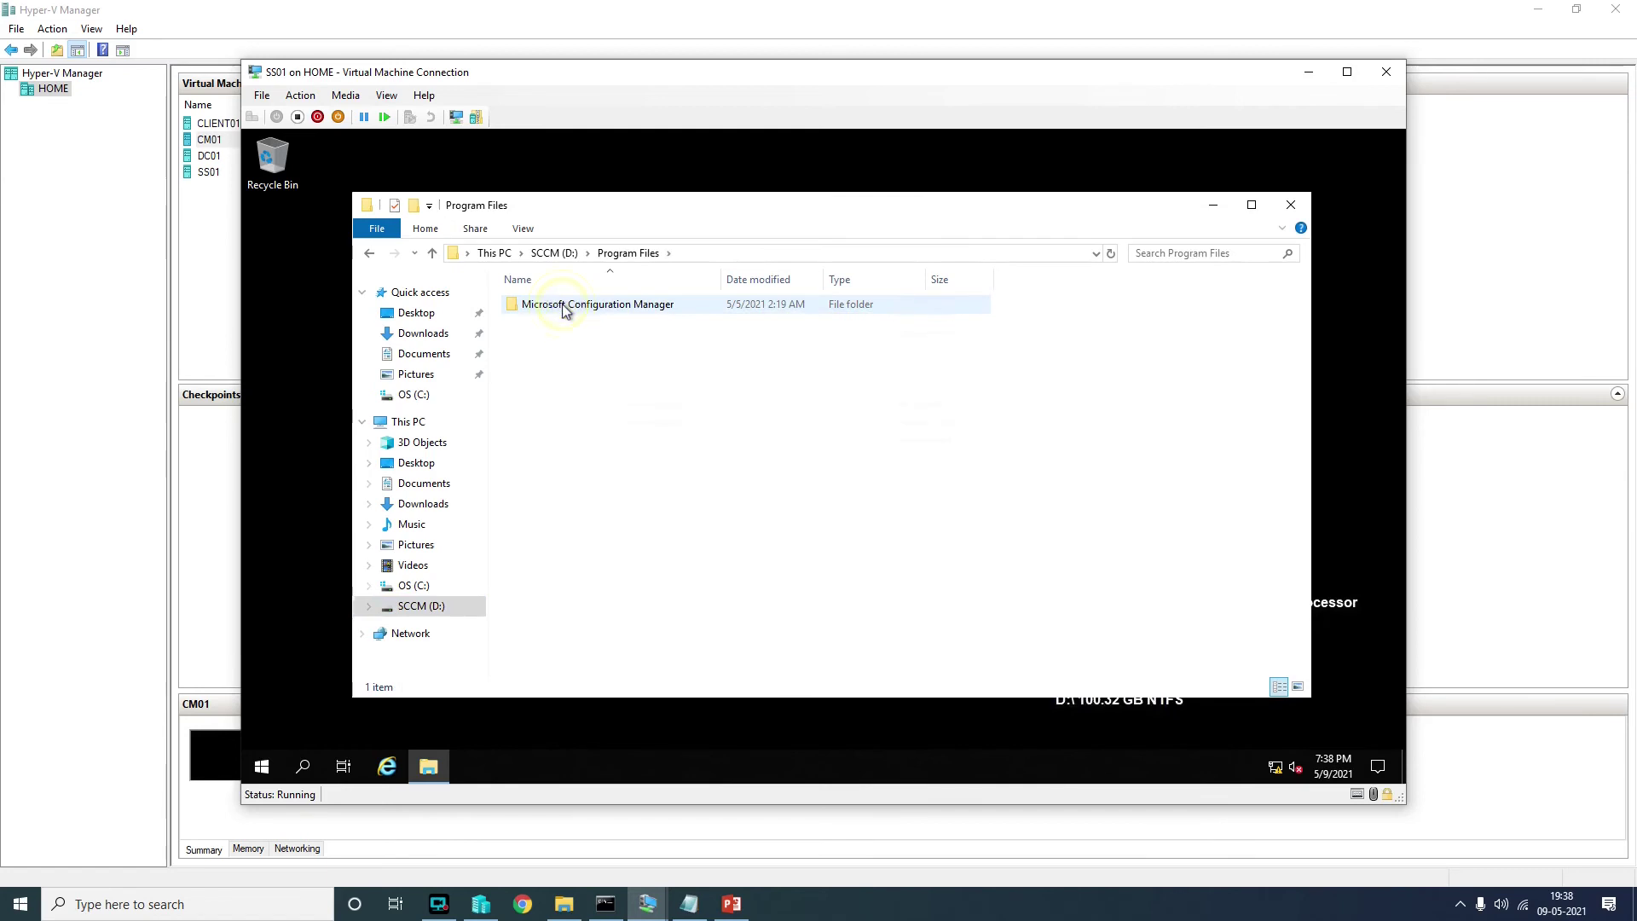
{"action": "double_click", "coordinate": [563, 305]}
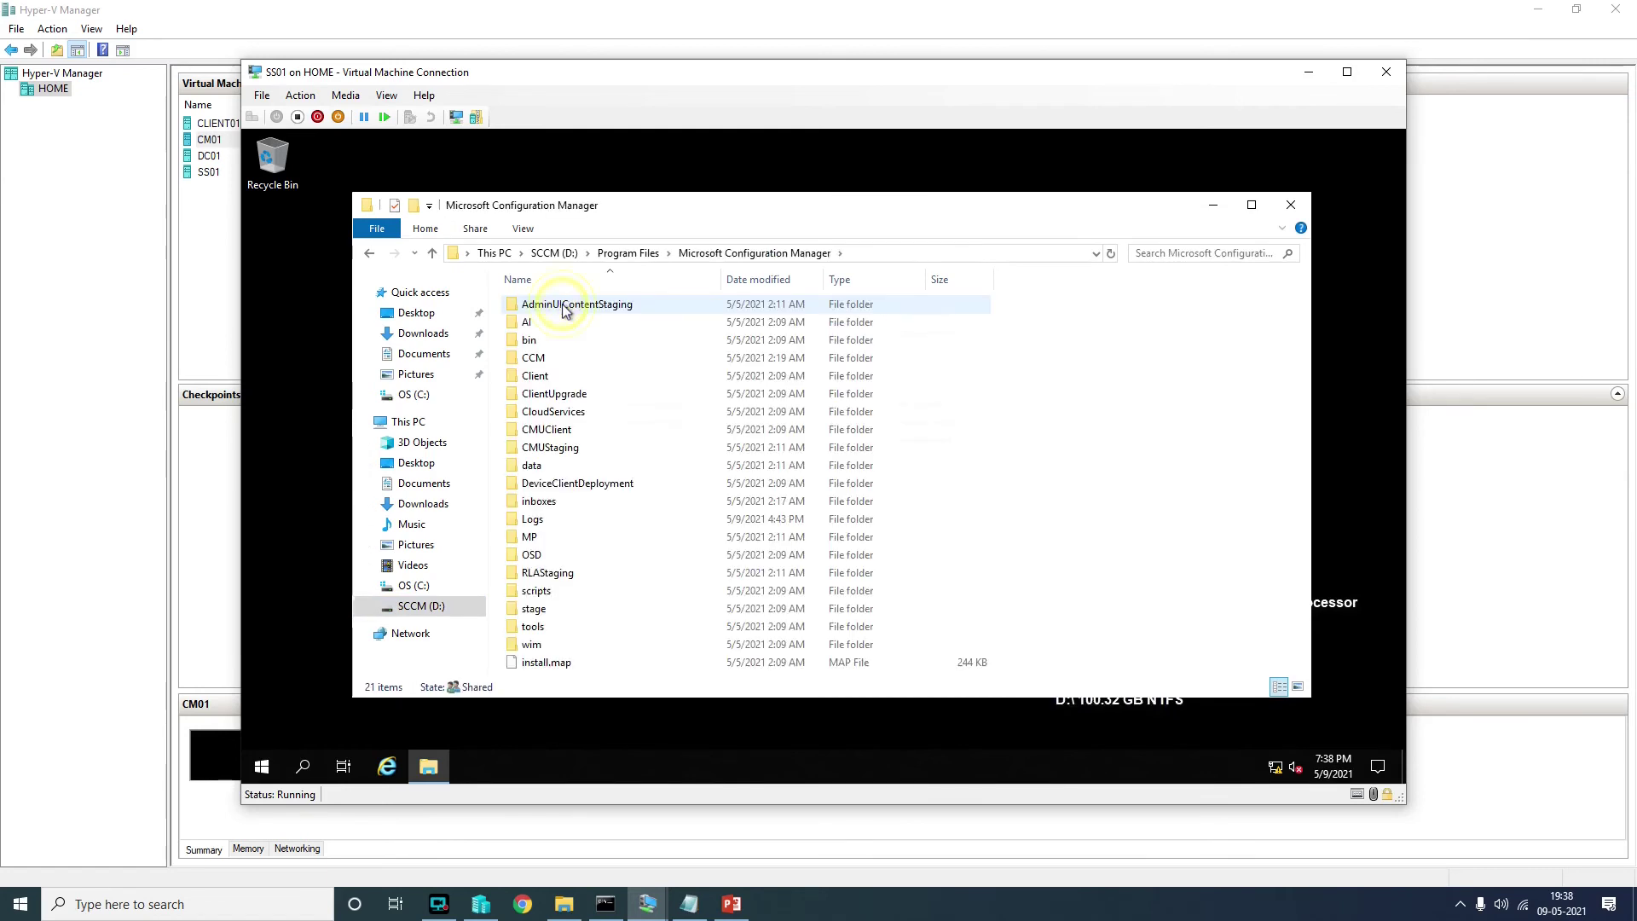
{"action": "double_click", "coordinate": [547, 520]}
Open the current mpcontrol log, examine the management point's HttpSendRequestSync entry, and close the log
{"action": "left_click", "coordinate": [556, 486]}
{"action": "key", "text": "m"}
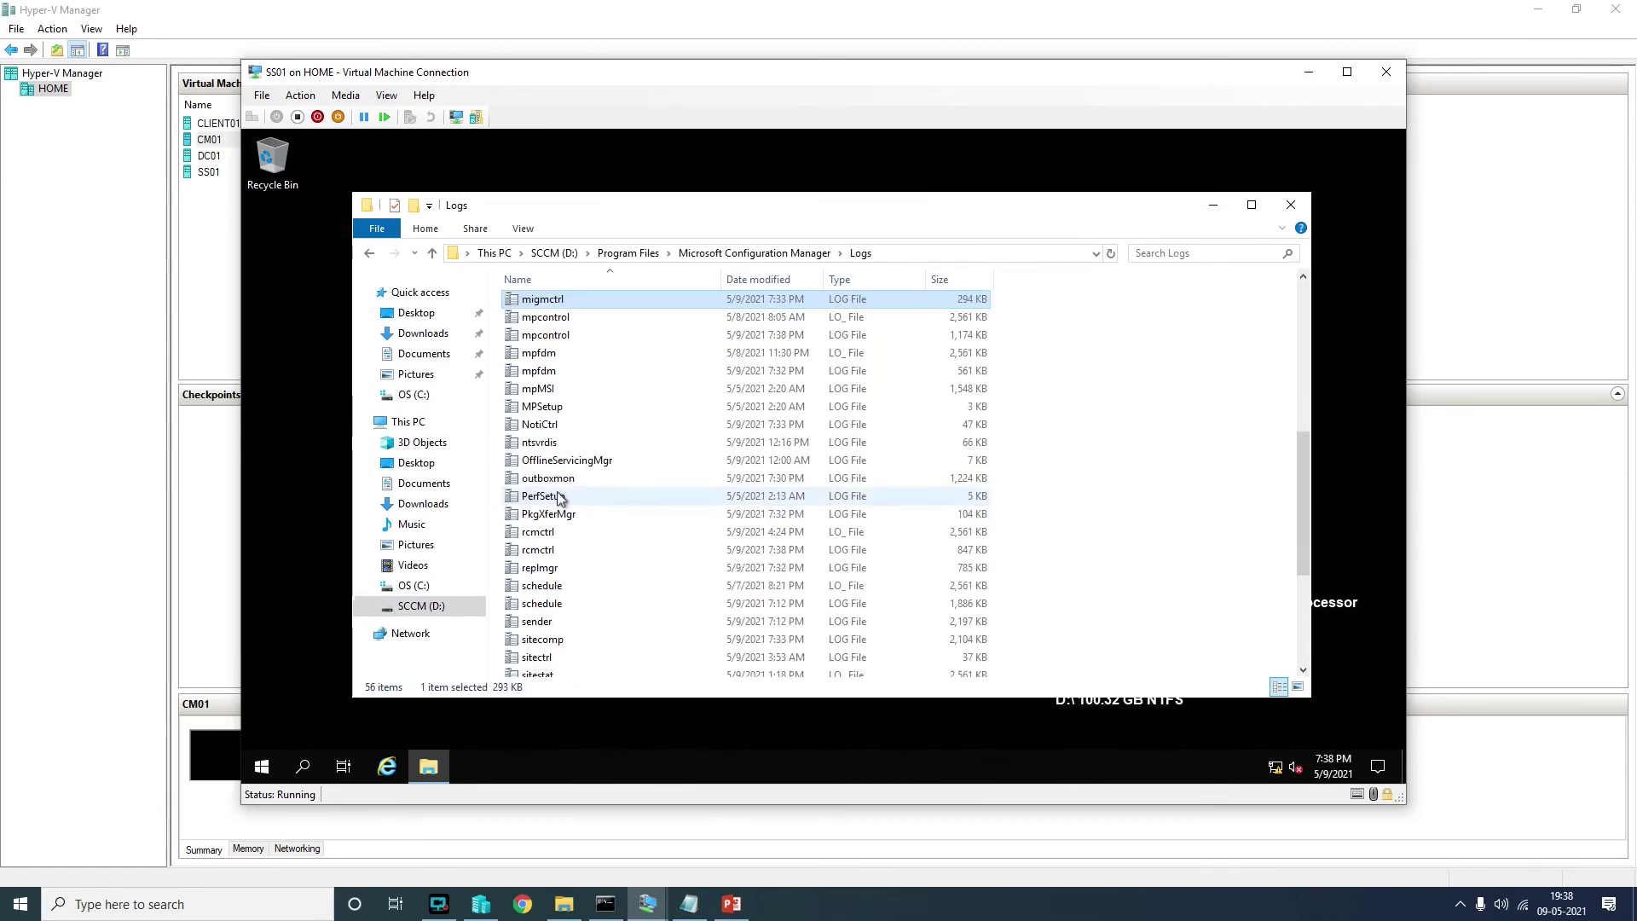
{"action": "key", "text": "Down"}
{"action": "key", "text": "Down"}
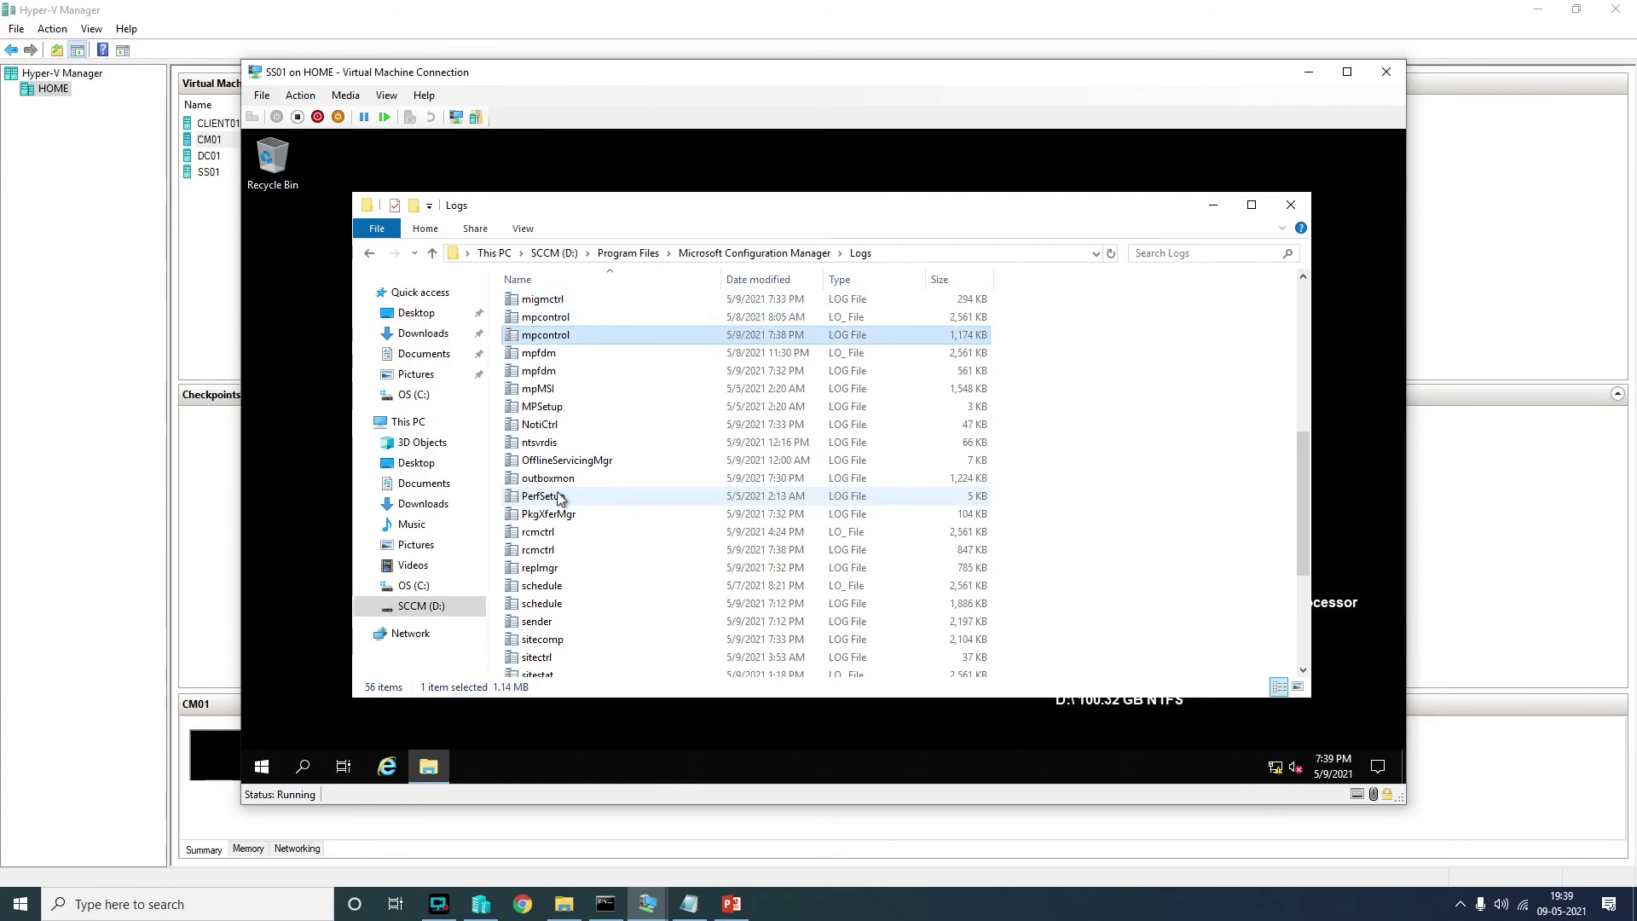
{"action": "key", "text": "Return"}
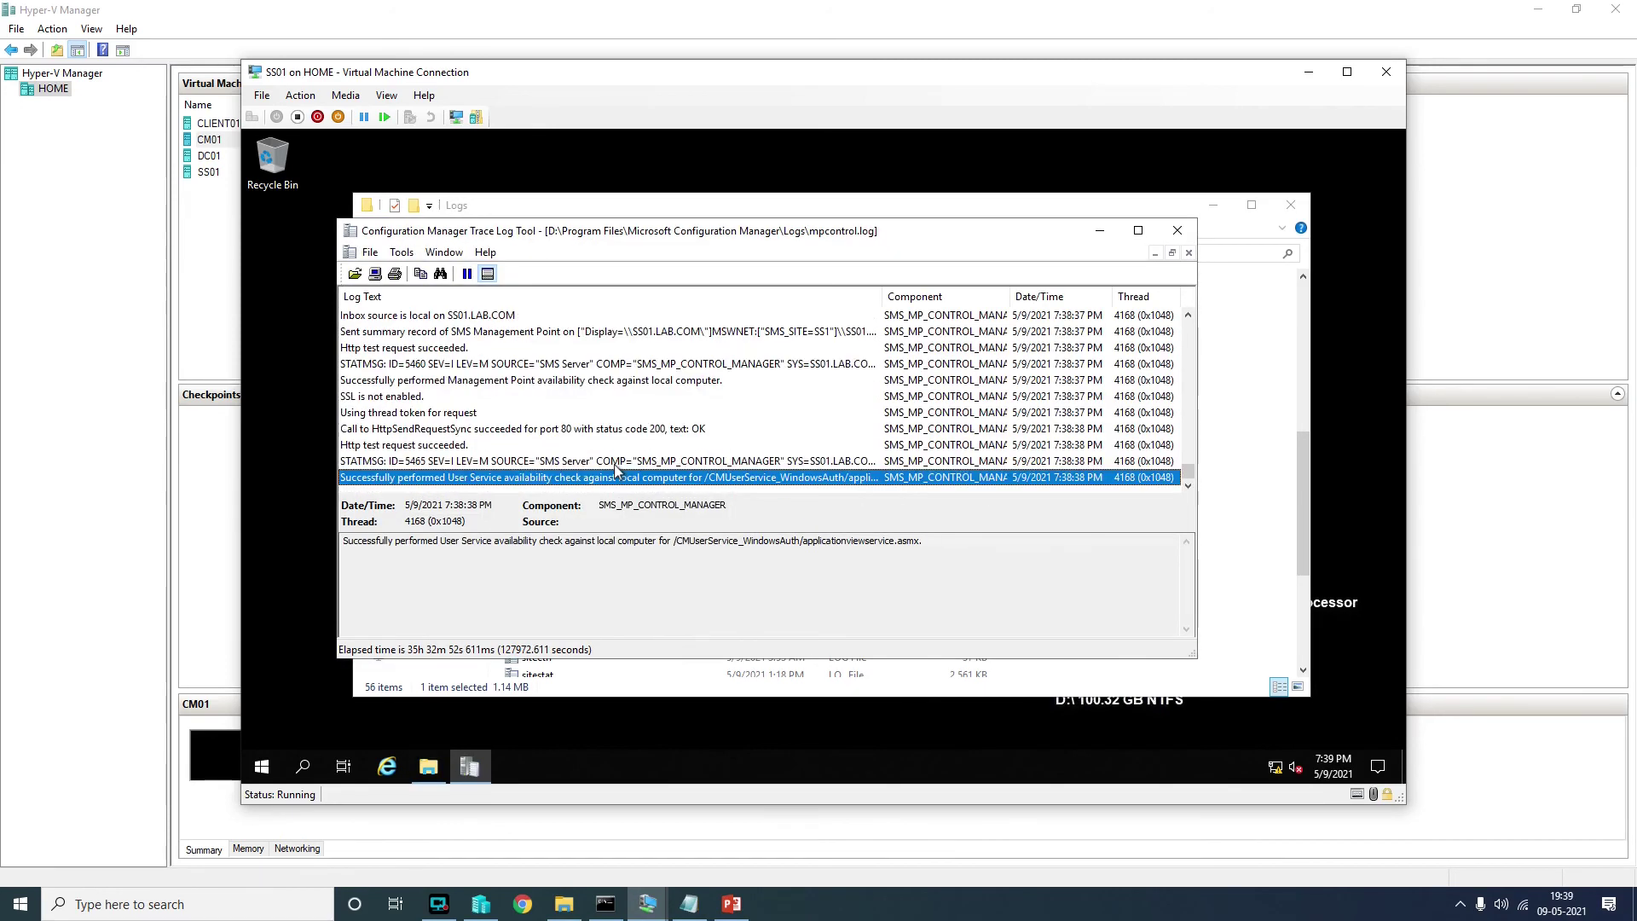
{"action": "left_click", "coordinate": [634, 431]}
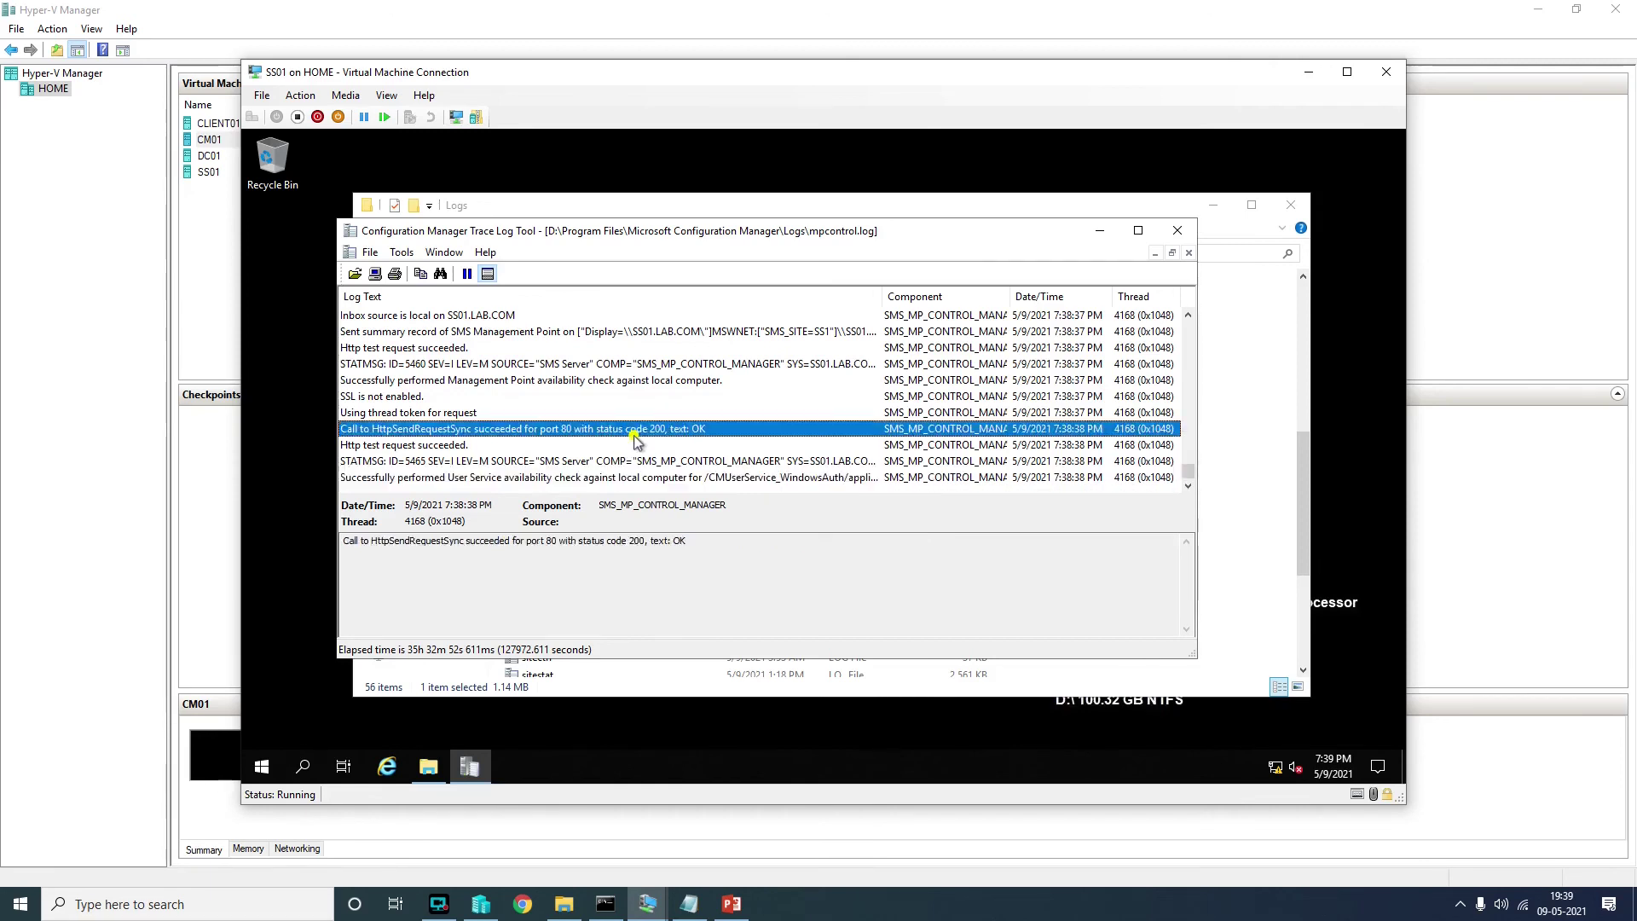
{"action": "left_click", "coordinate": [1176, 231]}
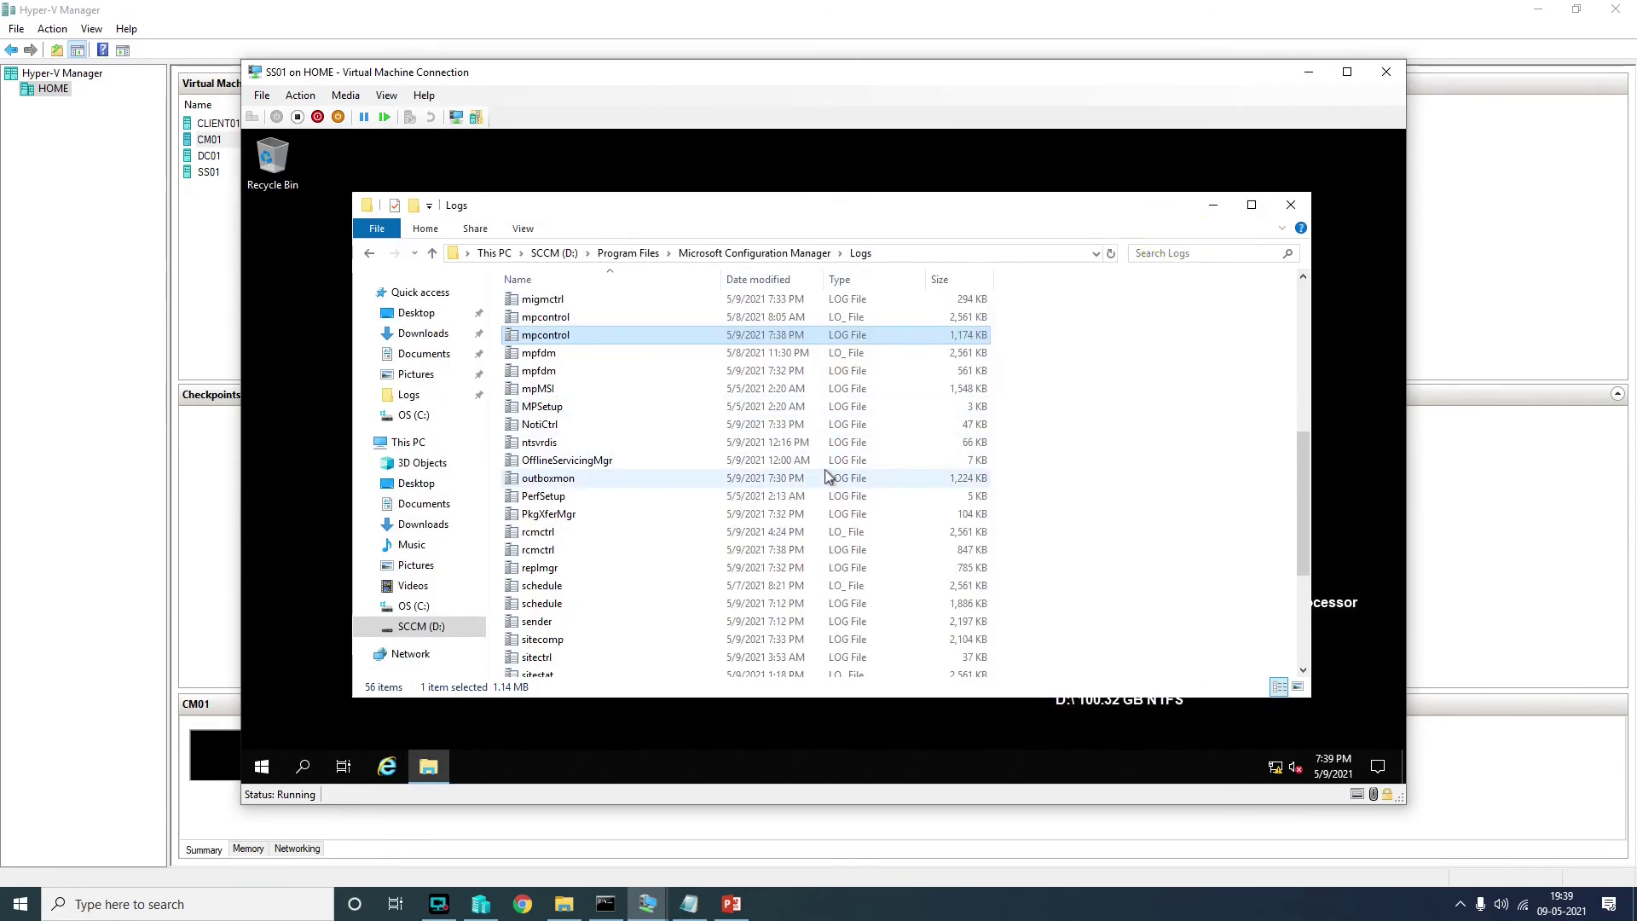
Open the PkgXferMgr log, look back through its earlier package transfer entries, and close it
{"action": "type", "text": "pk"}
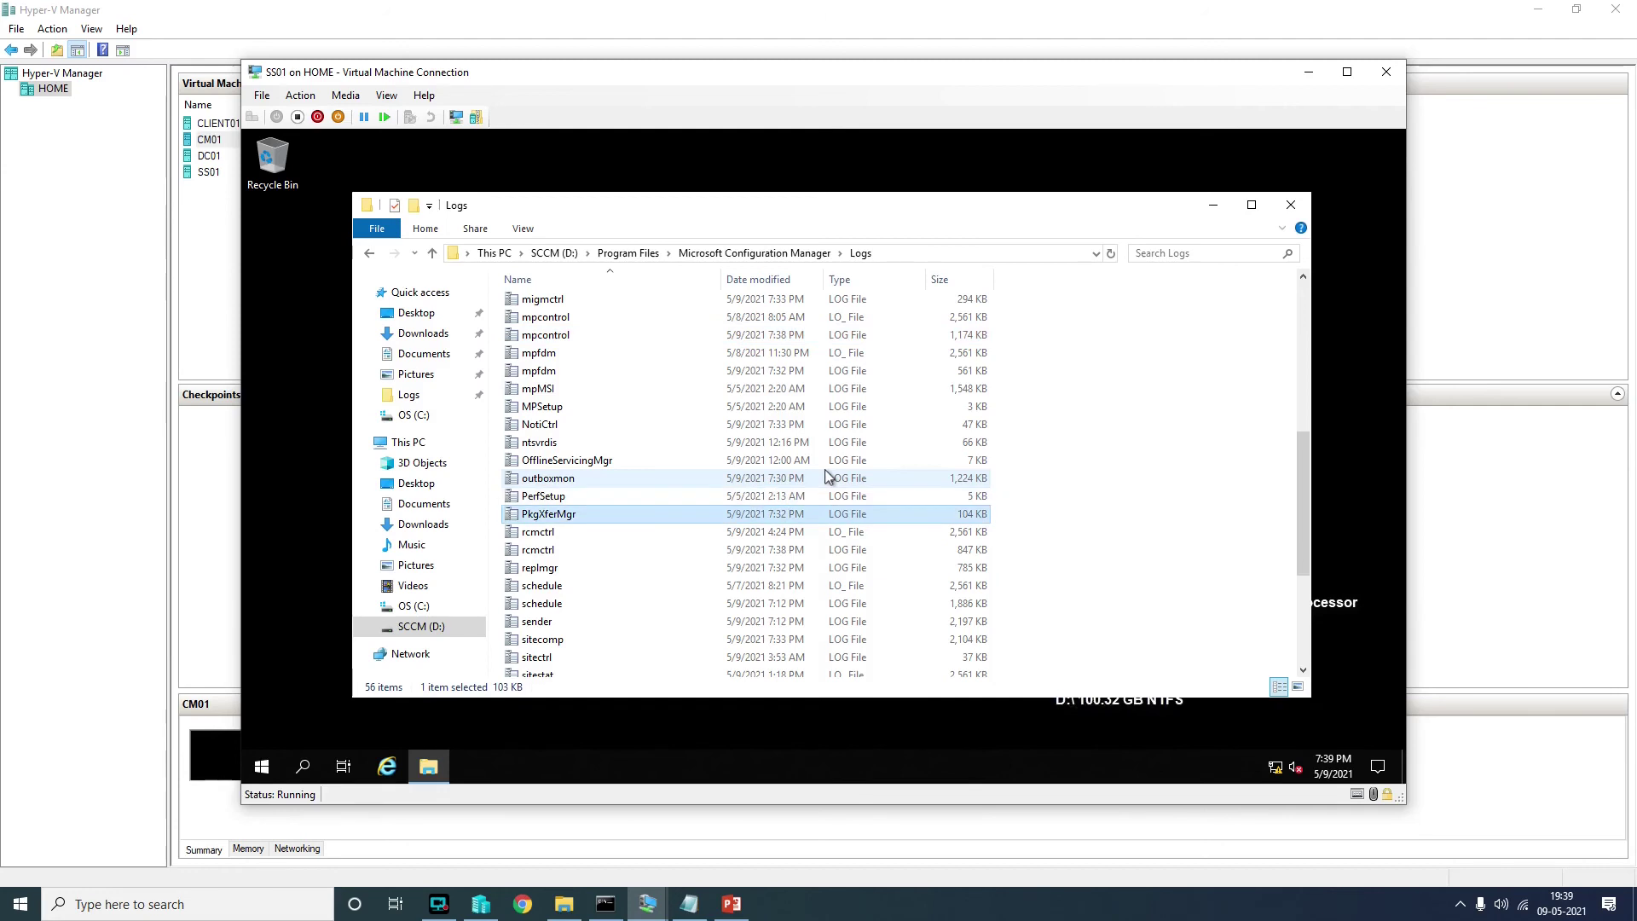
{"action": "key", "text": "Return"}
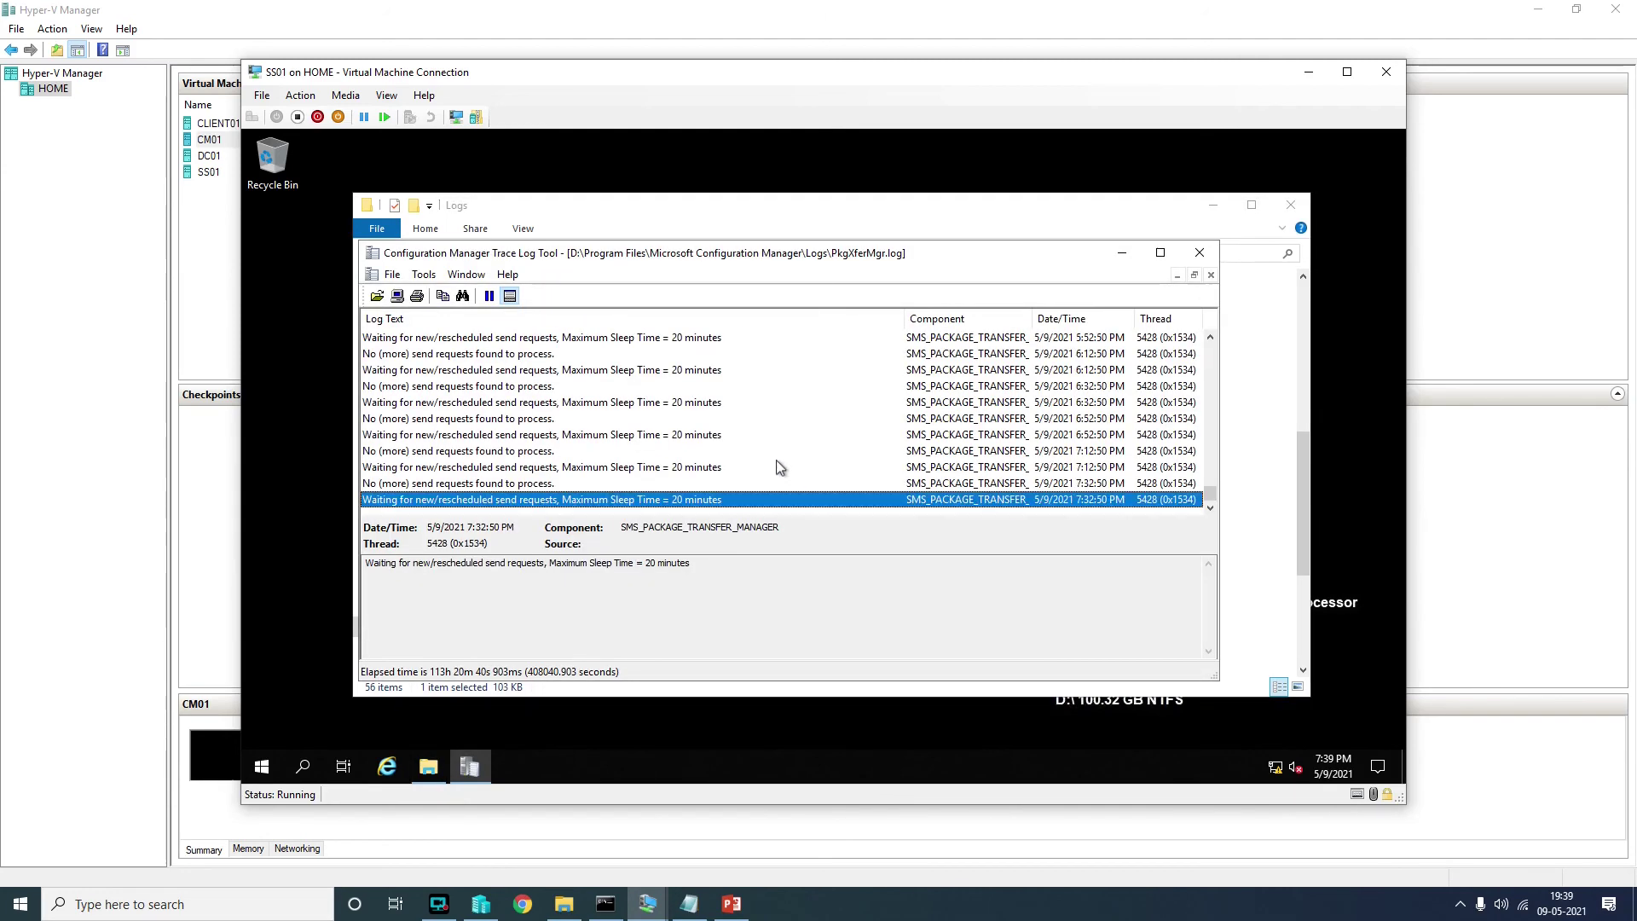
{"action": "scroll", "coordinate": [776, 459], "scroll_direction": "up", "scroll_amount": 5}
{"action": "scroll", "coordinate": [776, 458], "scroll_direction": "up", "scroll_amount": 1}
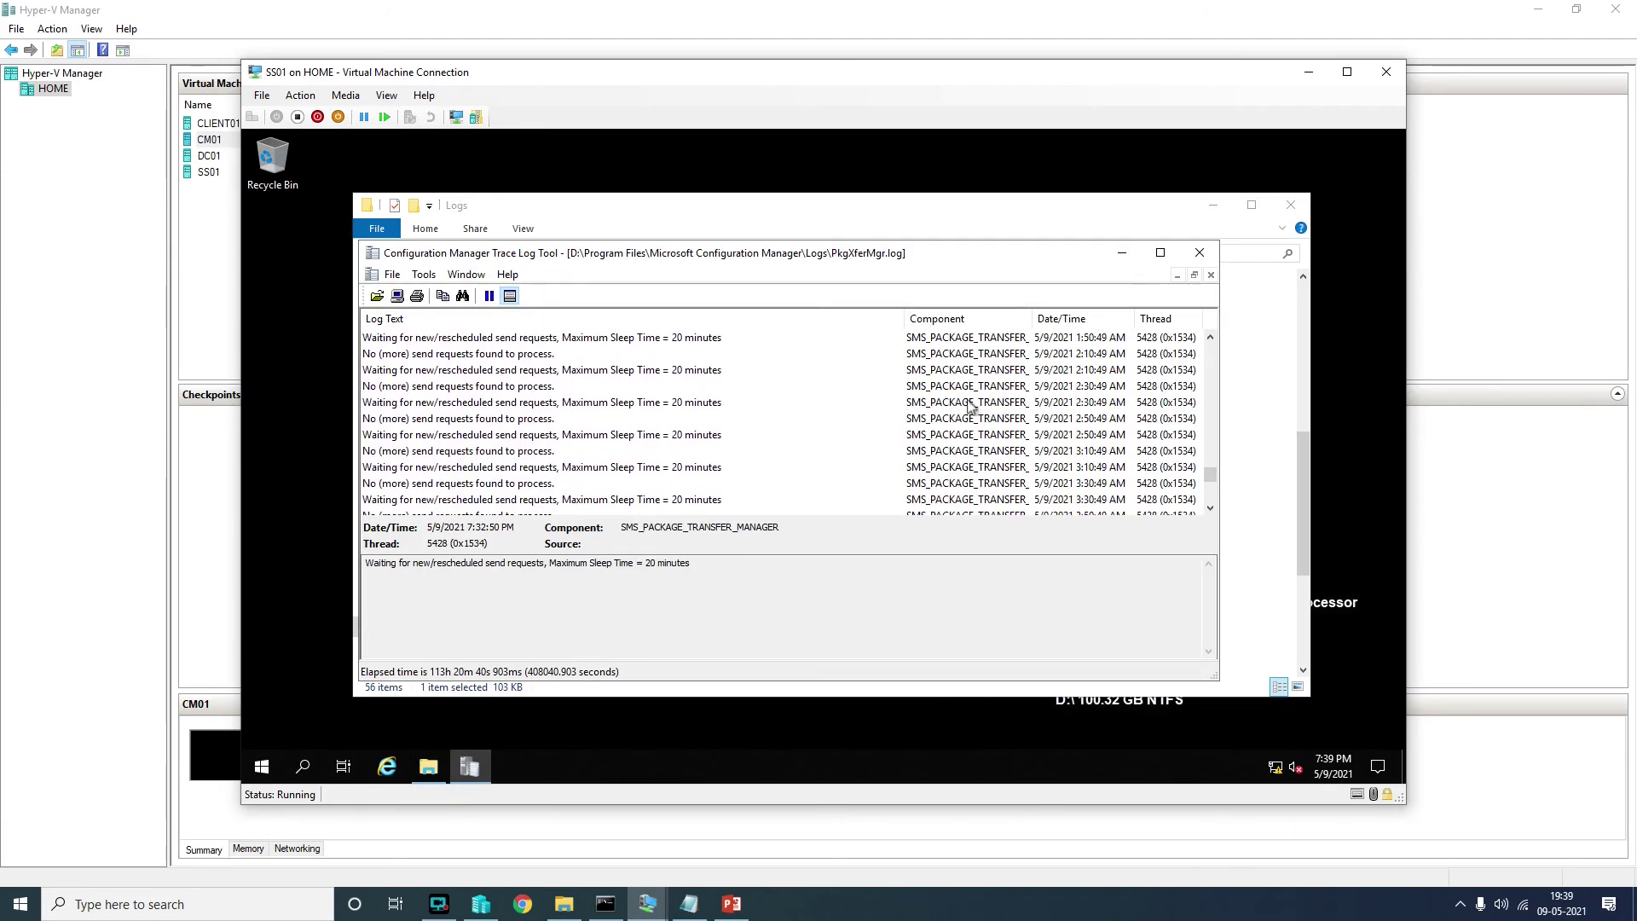
{"action": "left_click", "coordinate": [1200, 252]}
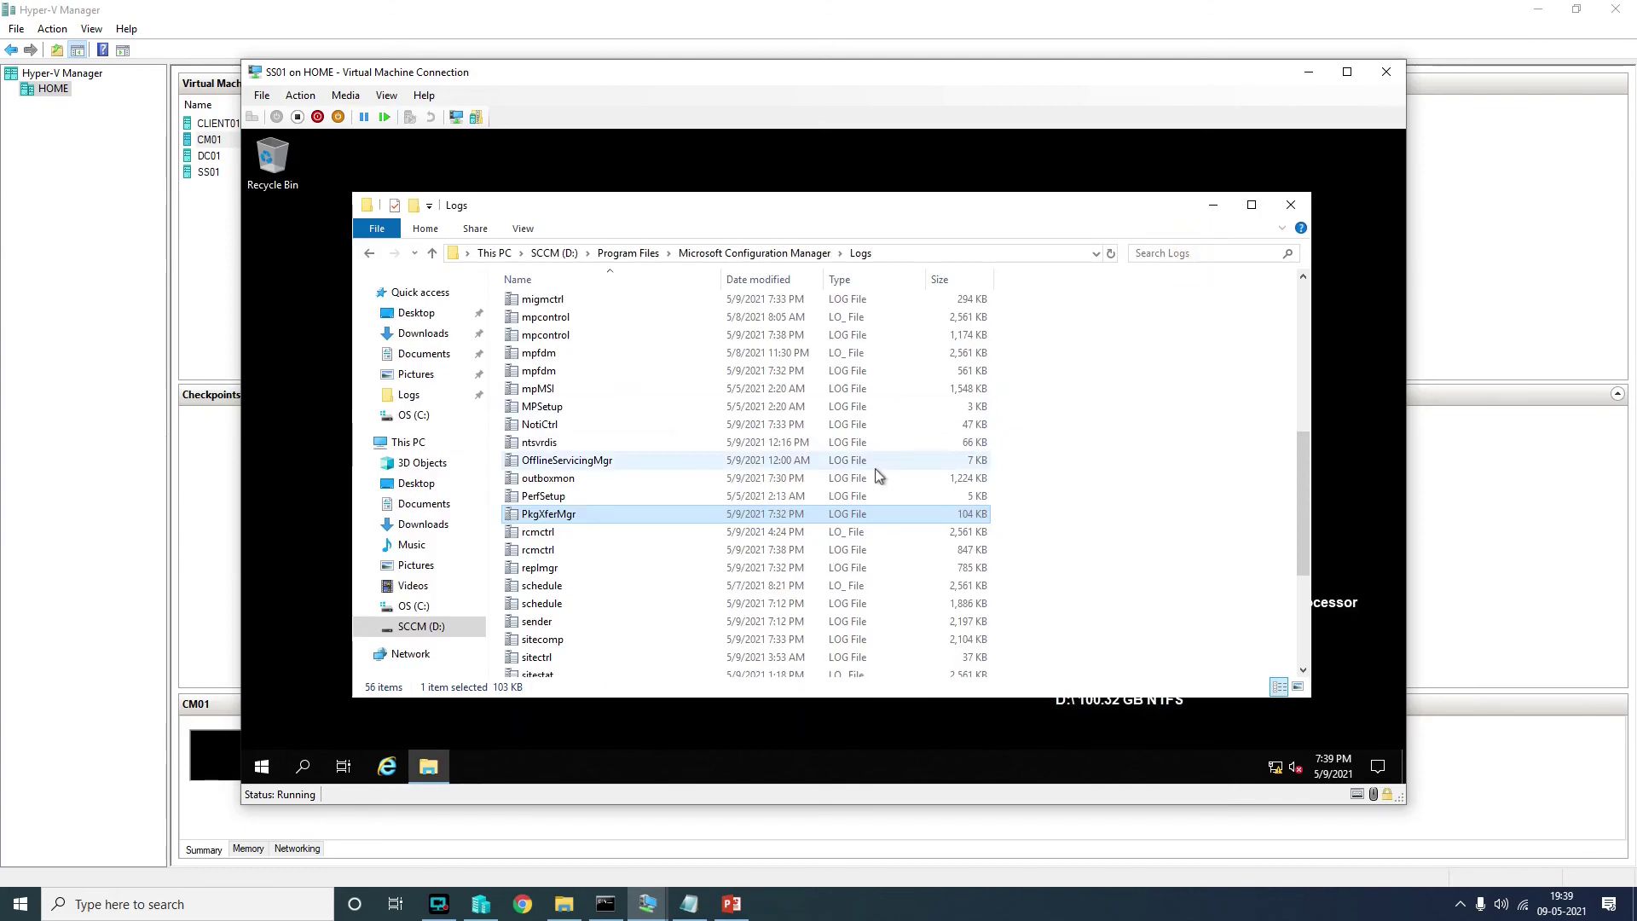
Open and close the distmgr log, and locate the replmgr and hman logs in the Logs folder
{"action": "type", "text": "di"}
{"action": "key", "text": "Return"}
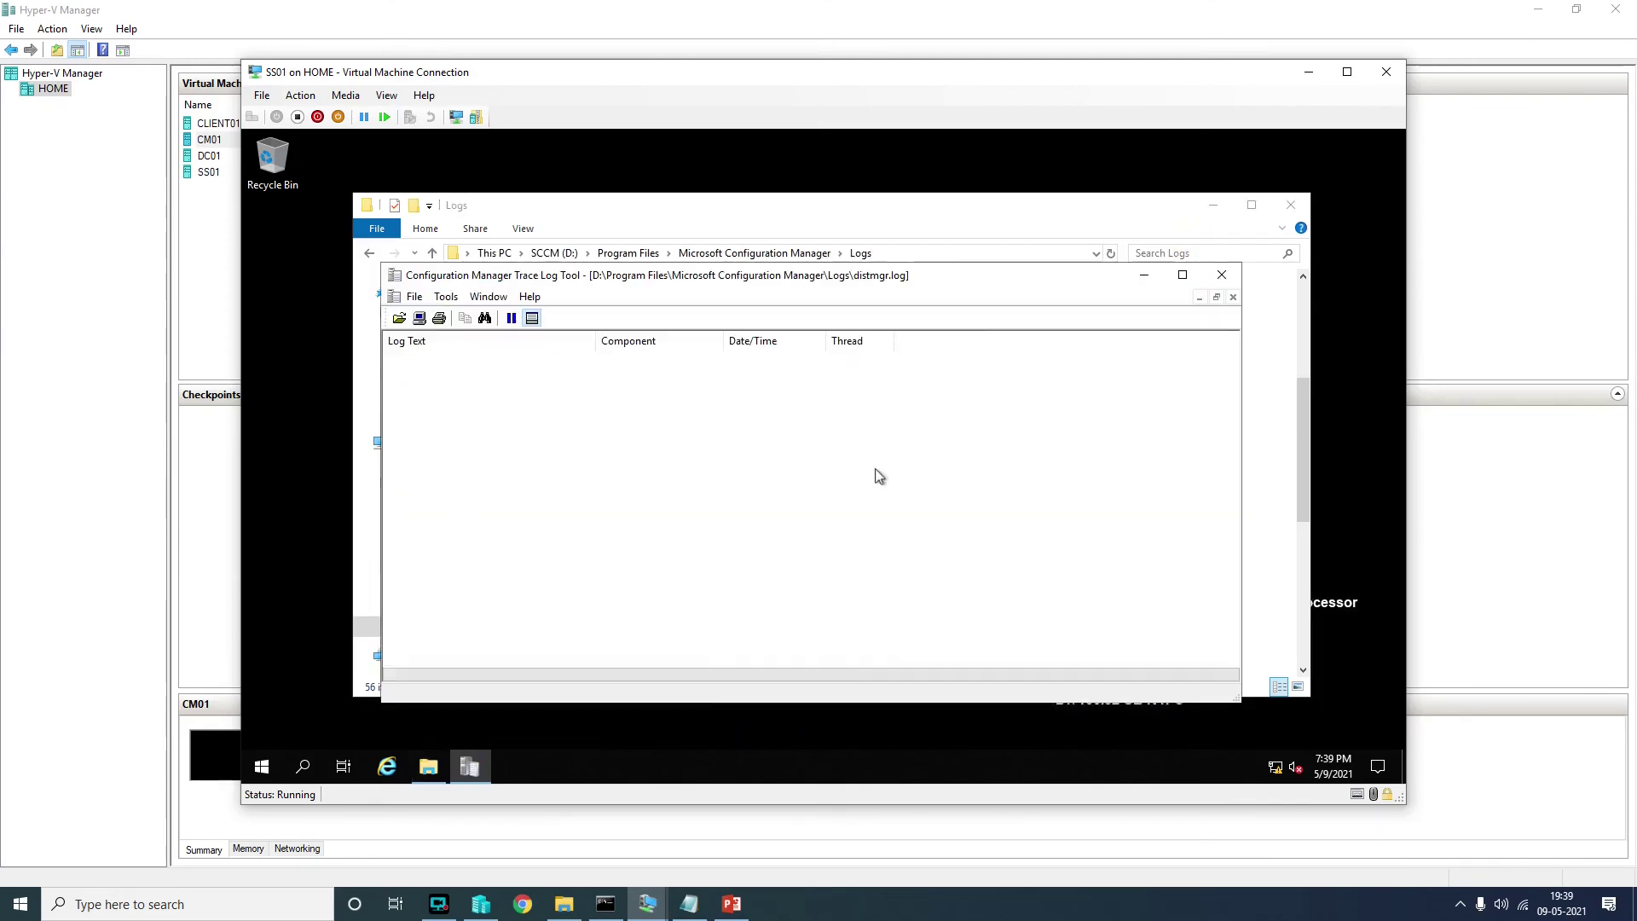
{"action": "key", "text": "alt+F4"}
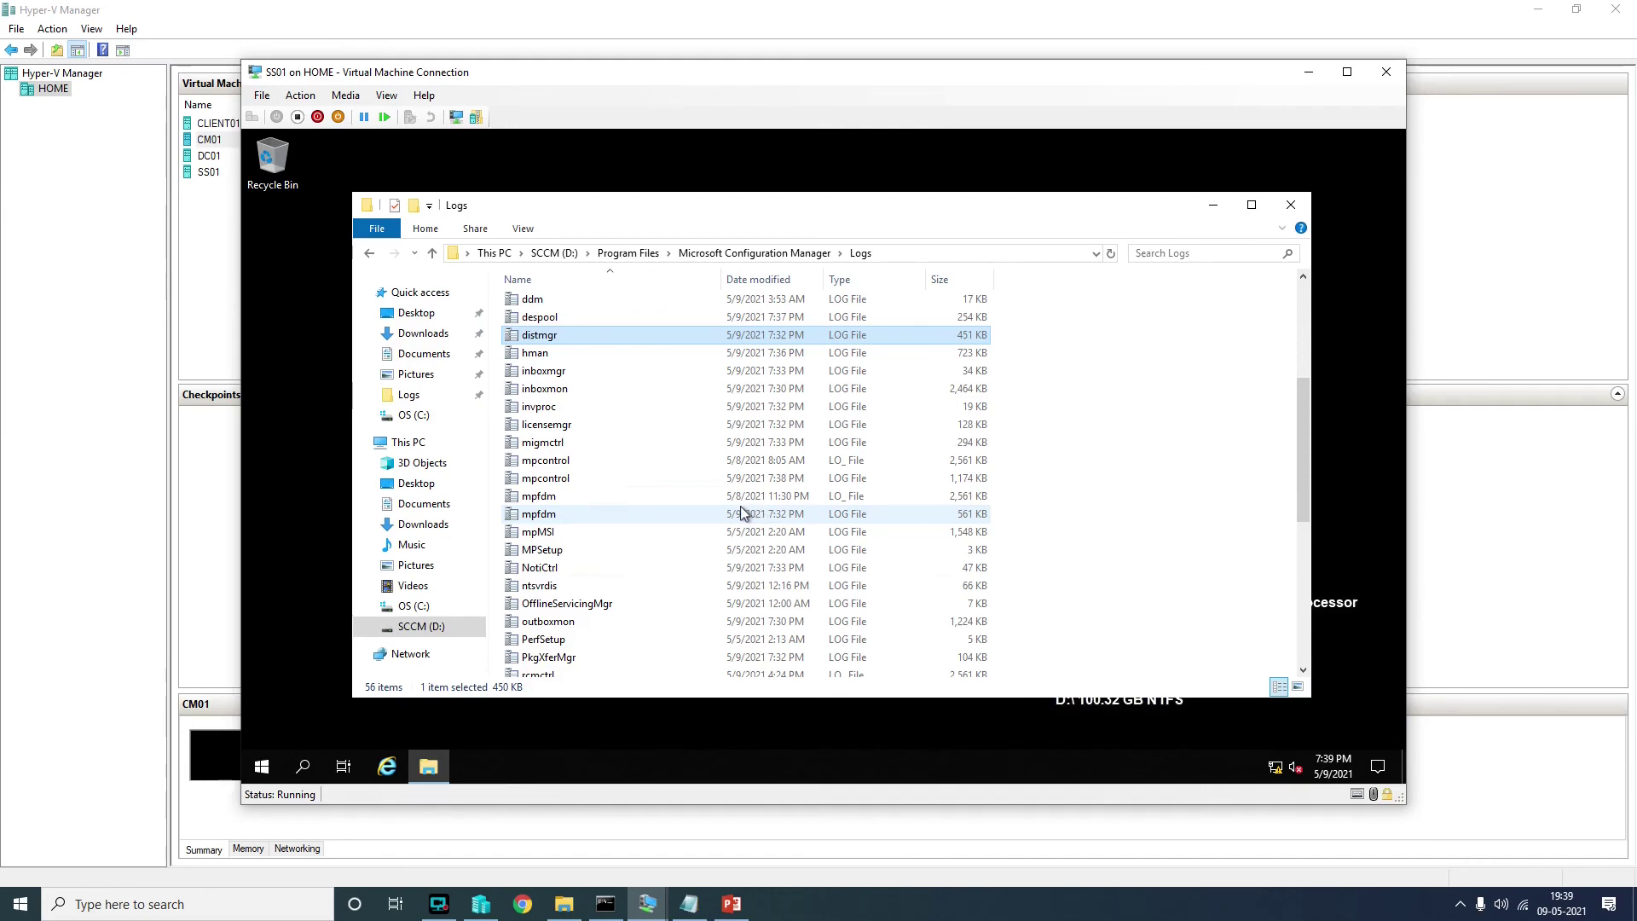
{"action": "type", "text": "re"}
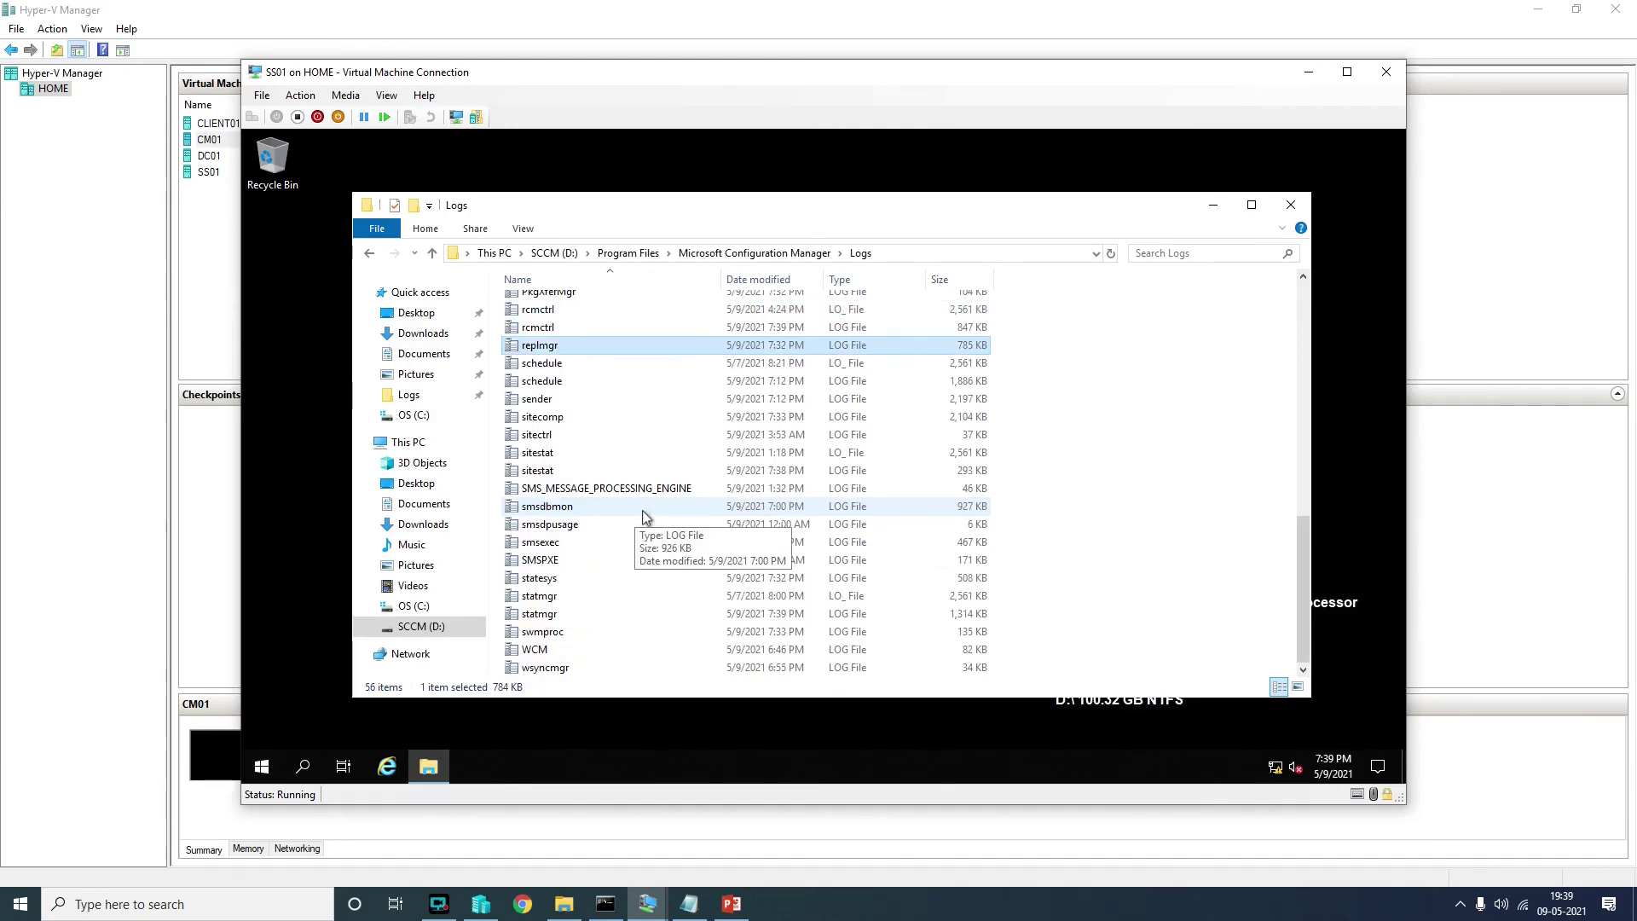
{"action": "type", "text": "h"}
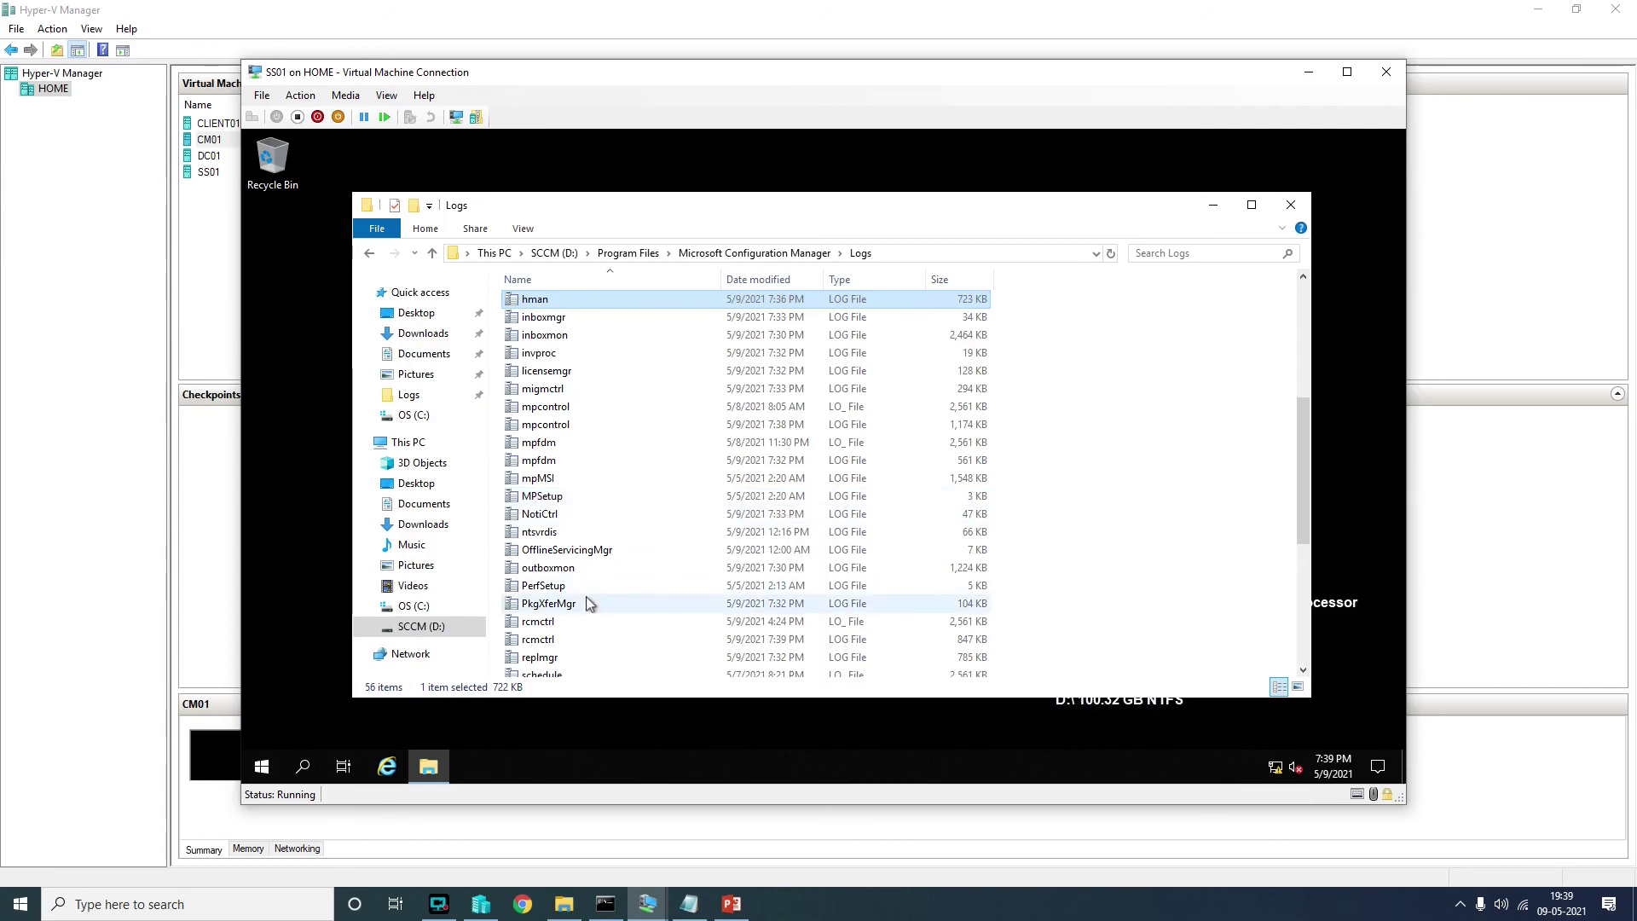
Check which programs the Microsoft Endpoint Manager group contains on SS01
{"action": "left_click", "coordinate": [265, 767]}
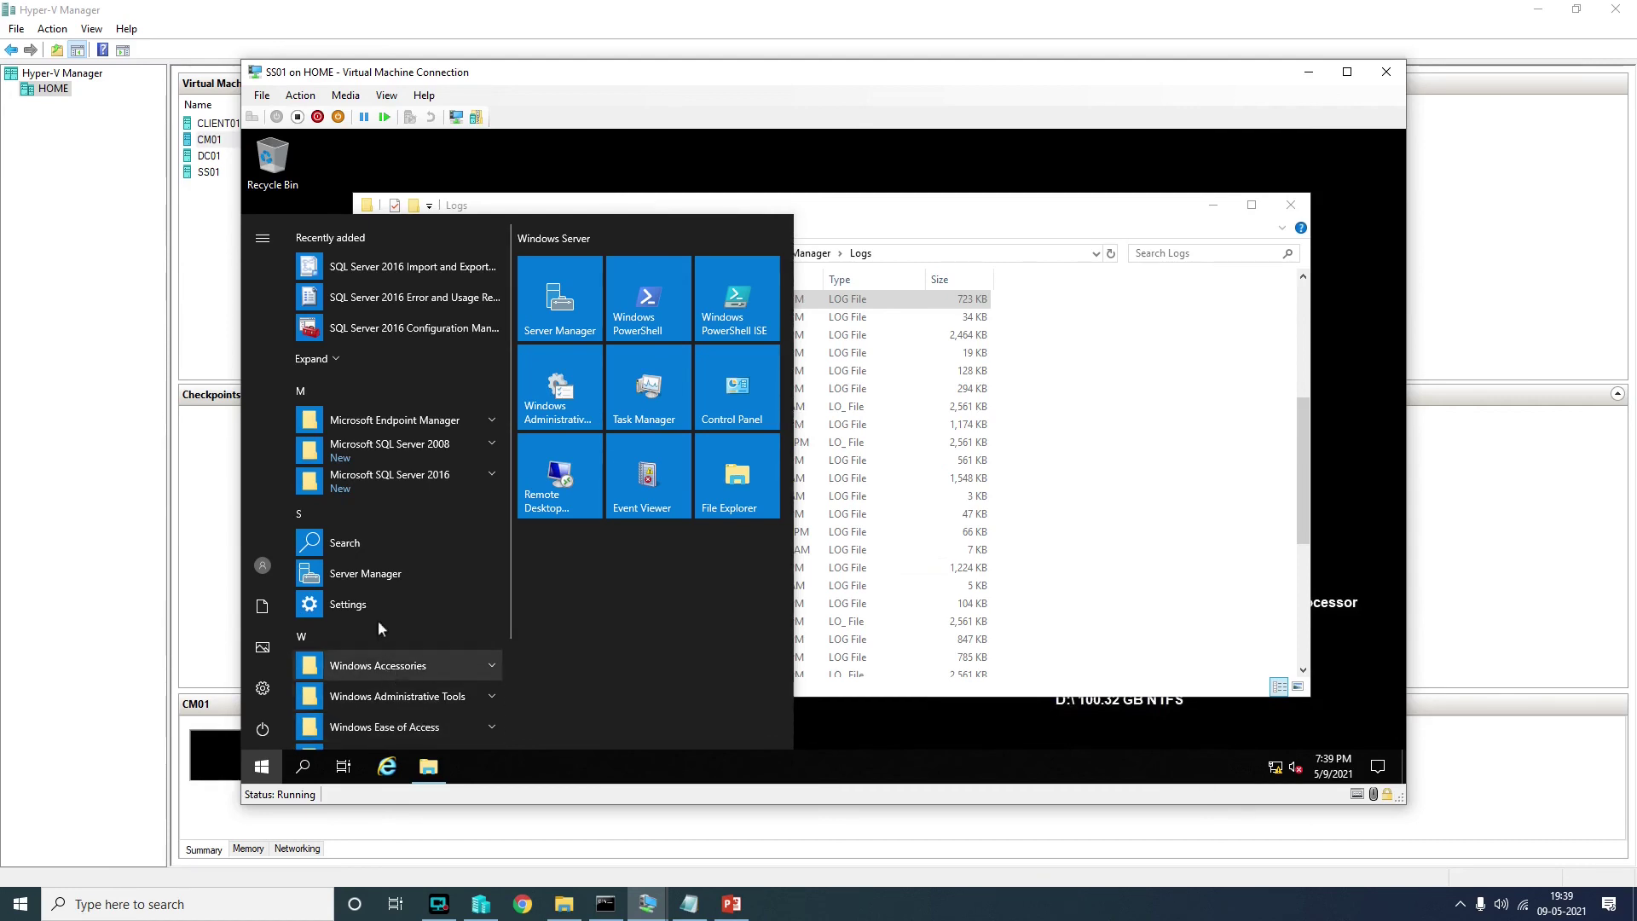
{"action": "left_click", "coordinate": [418, 419]}
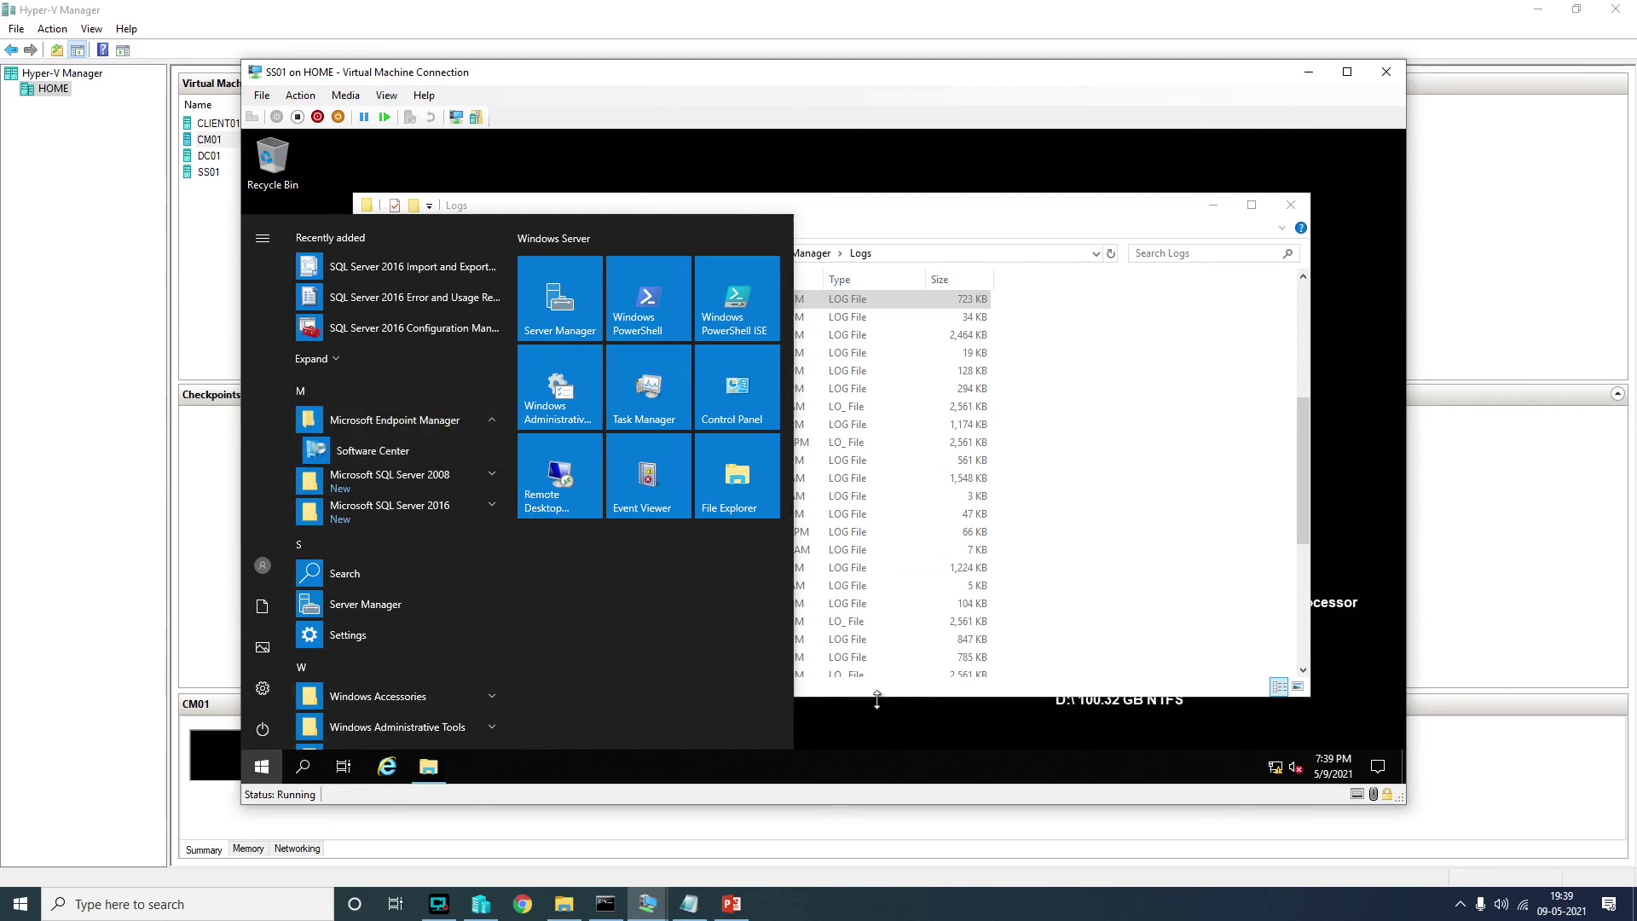
{"action": "left_click", "coordinate": [907, 726]}
Open the Services console on SS01 by running "services"
{"action": "right_click", "coordinate": [263, 767]}
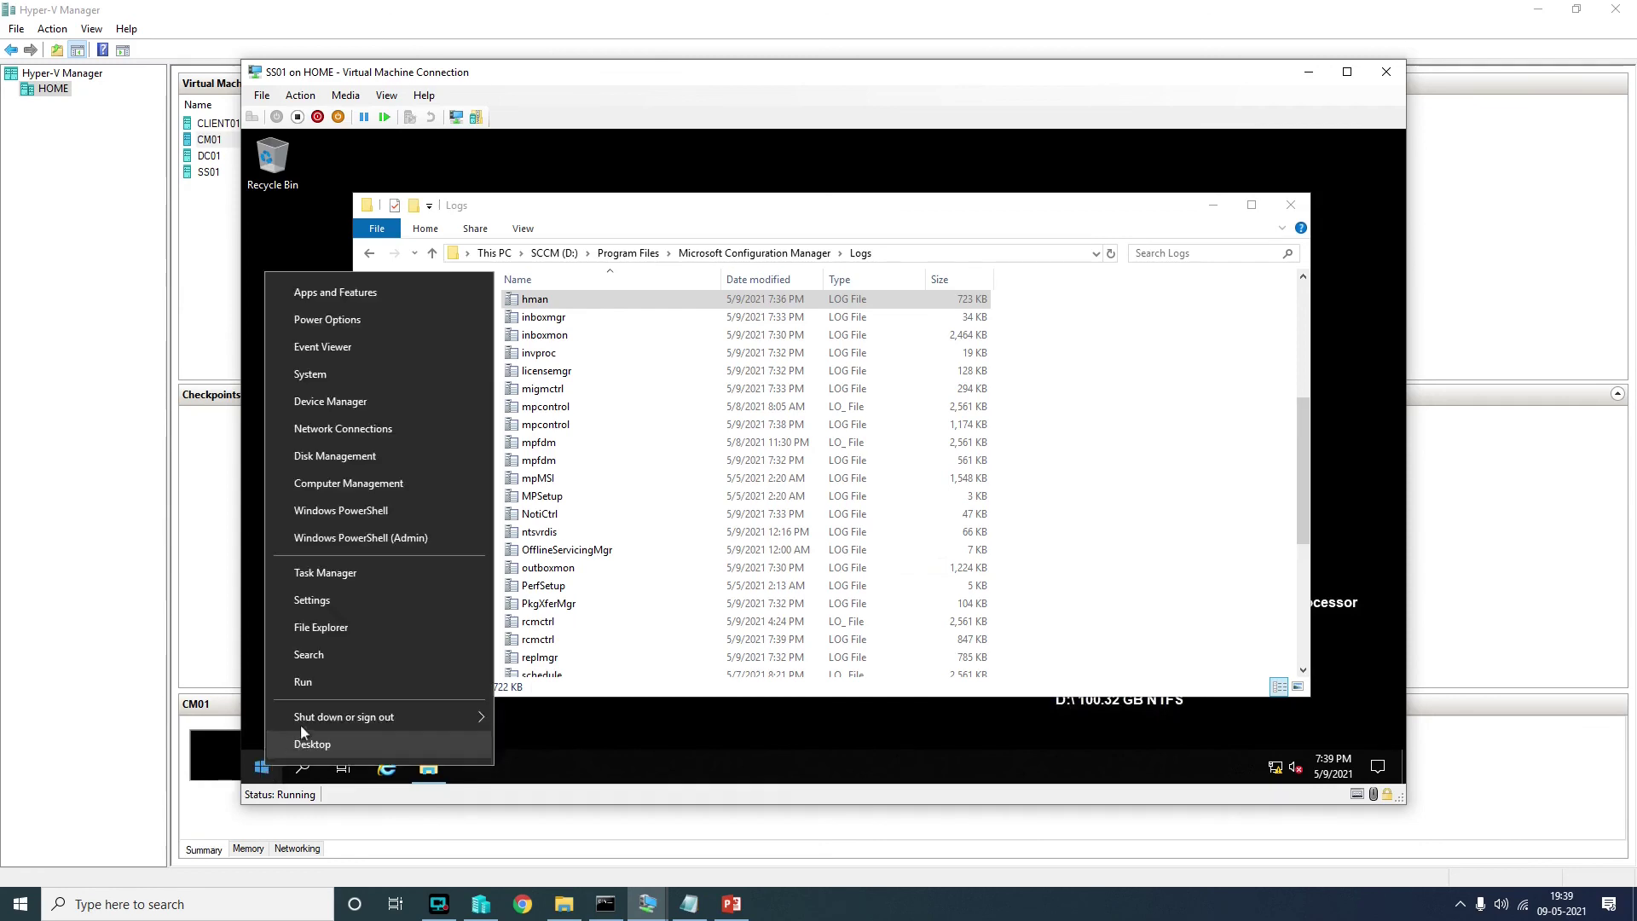
{"action": "left_click", "coordinate": [322, 680]}
{"action": "type", "text": "services"}
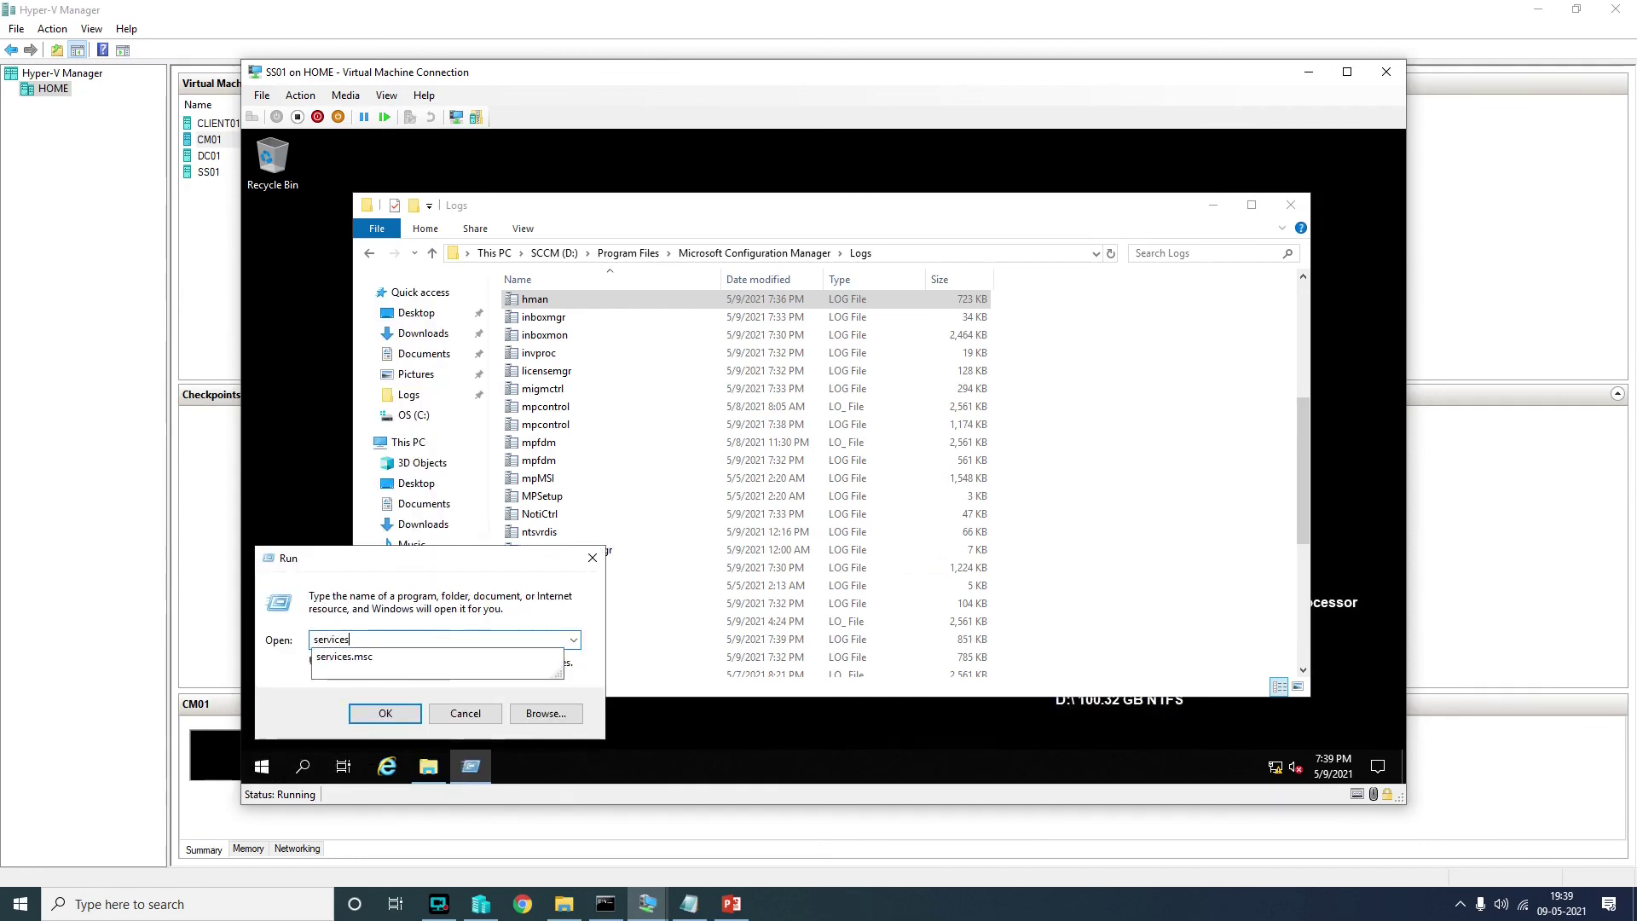
{"action": "key", "text": "Return"}
Check the status of SMS Agent Host, SMS_EXECUTIVE, SMS_SITE_COMPONENT_MANAGER, SMS_NOTIFICATION_SERVER and SQL Server (CONFIGMGRSEC)
{"action": "left_click", "coordinate": [625, 508]}
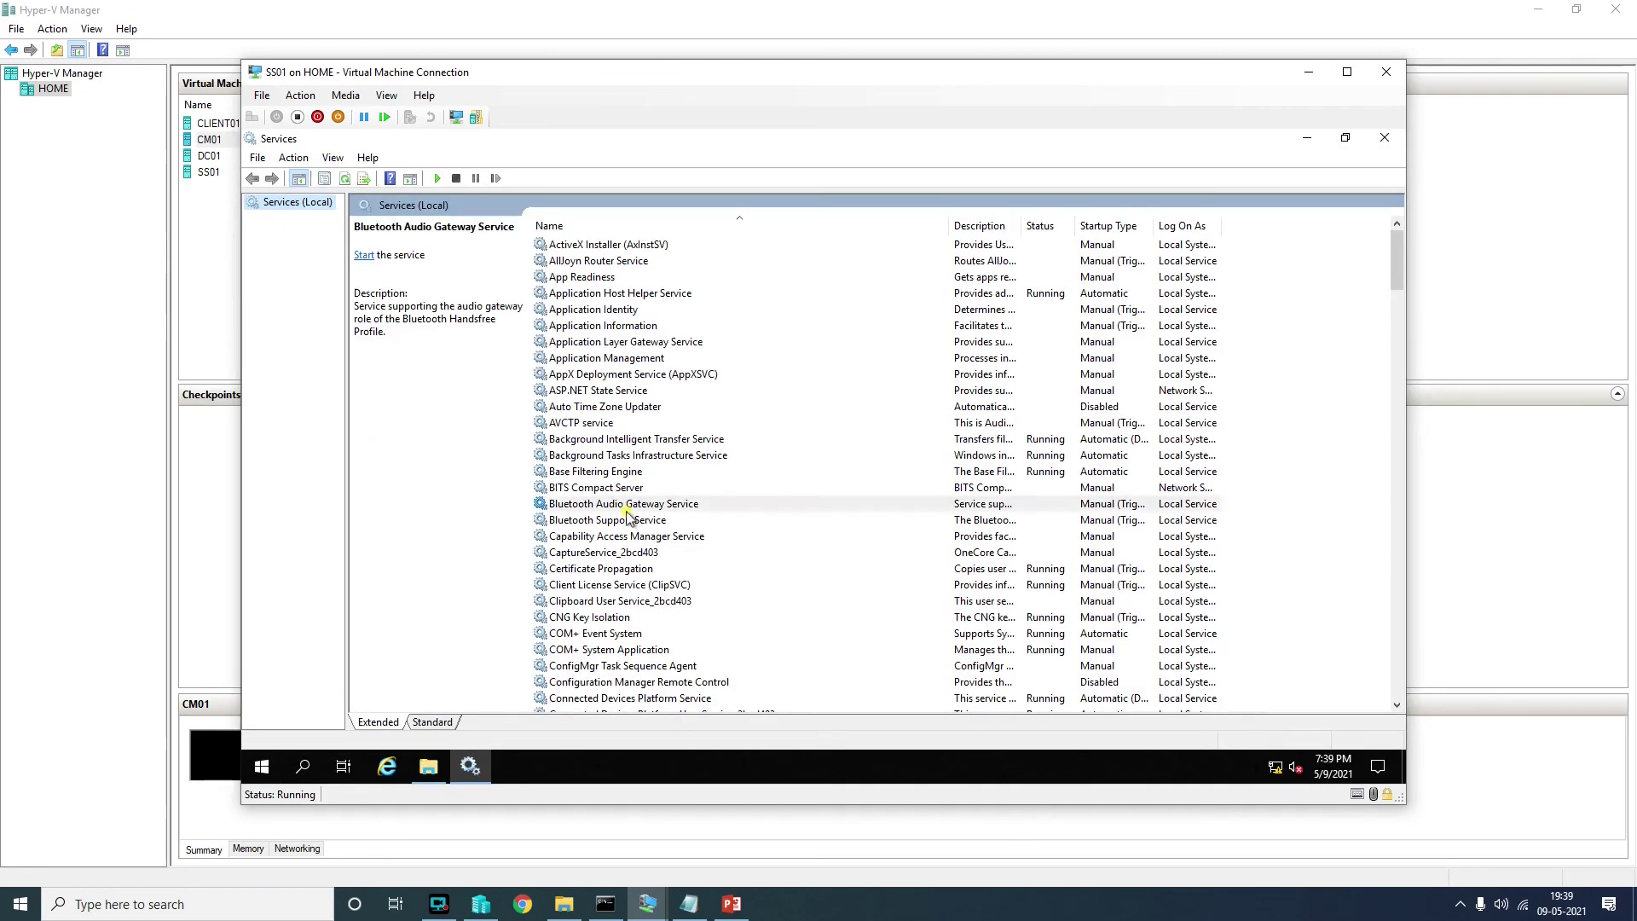
{"action": "type", "text": "sms"}
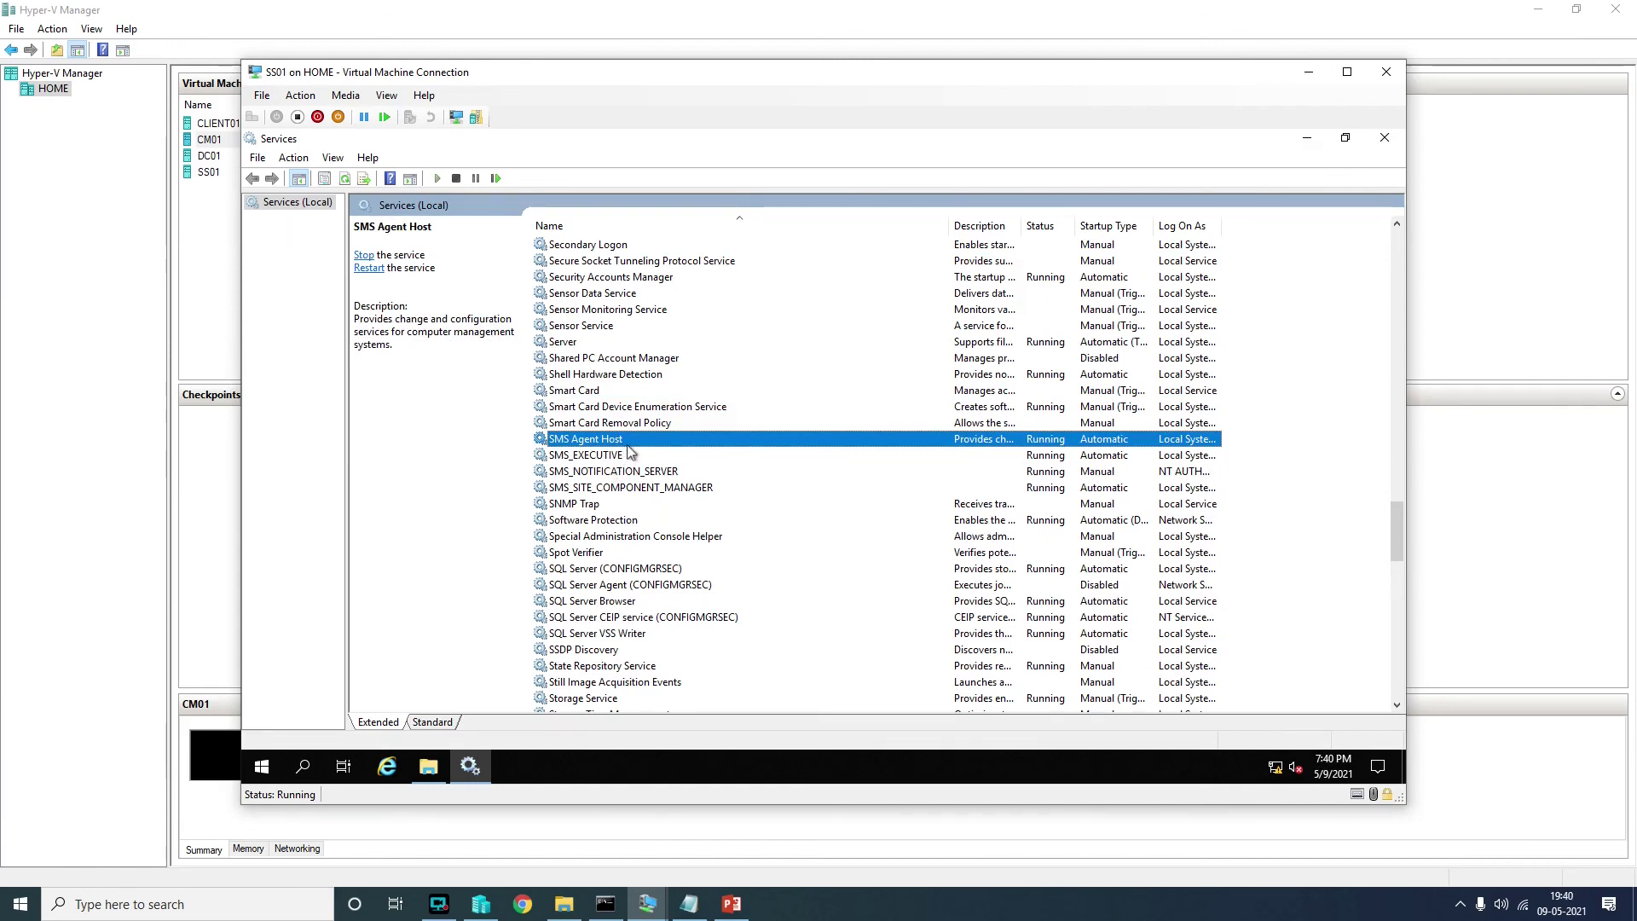
{"action": "left_click", "coordinate": [630, 458]}
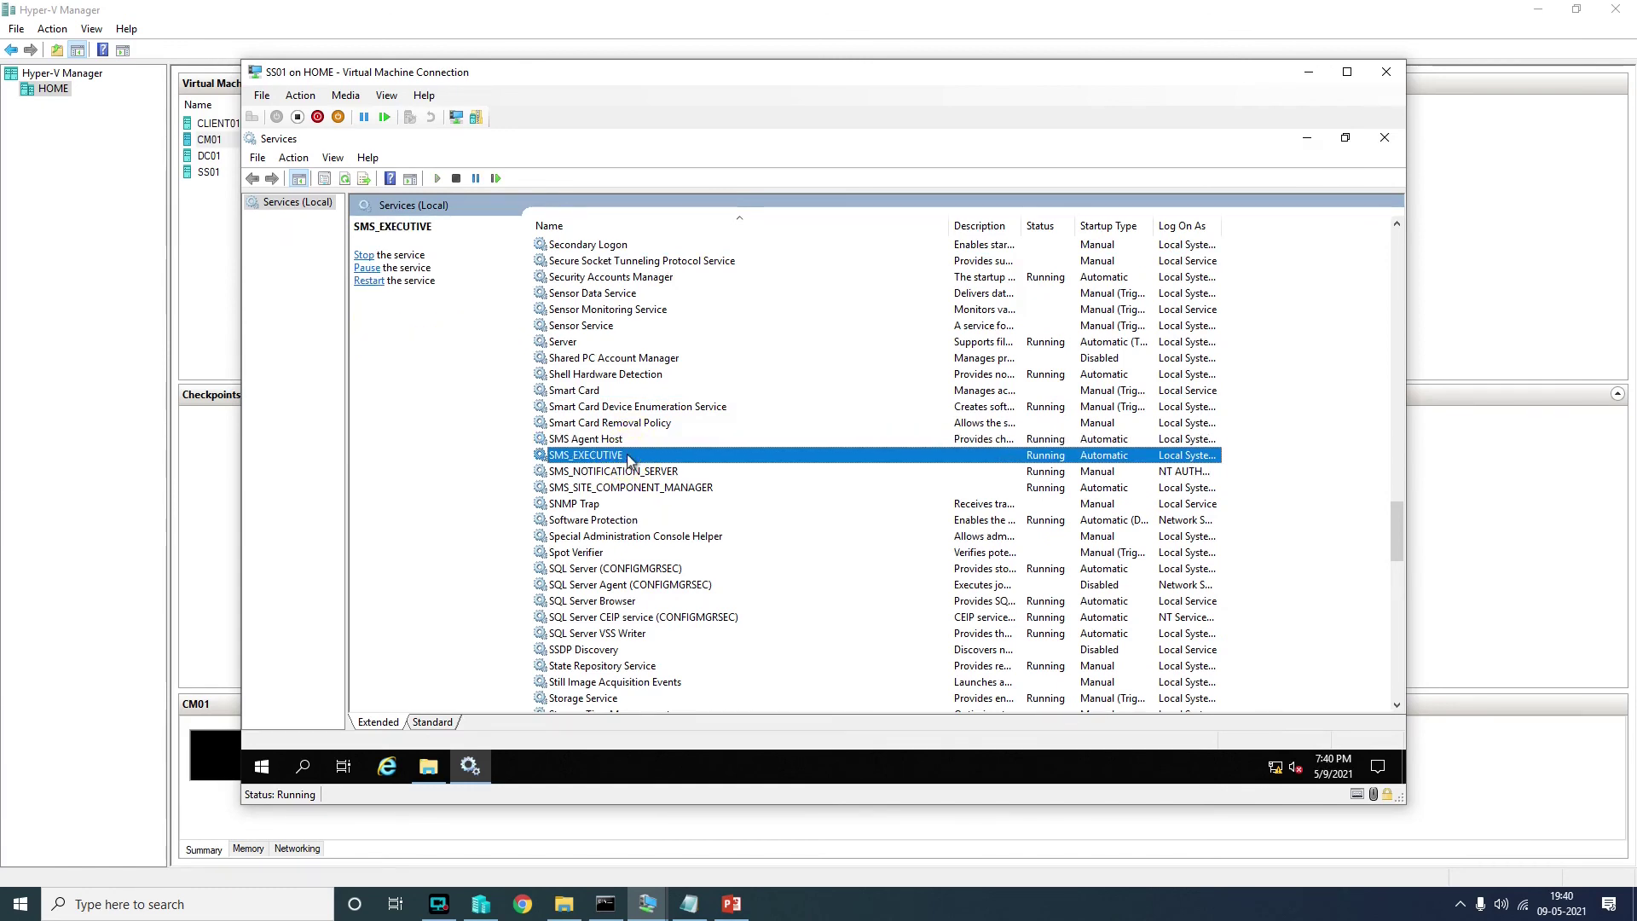
{"action": "left_click", "coordinate": [629, 489]}
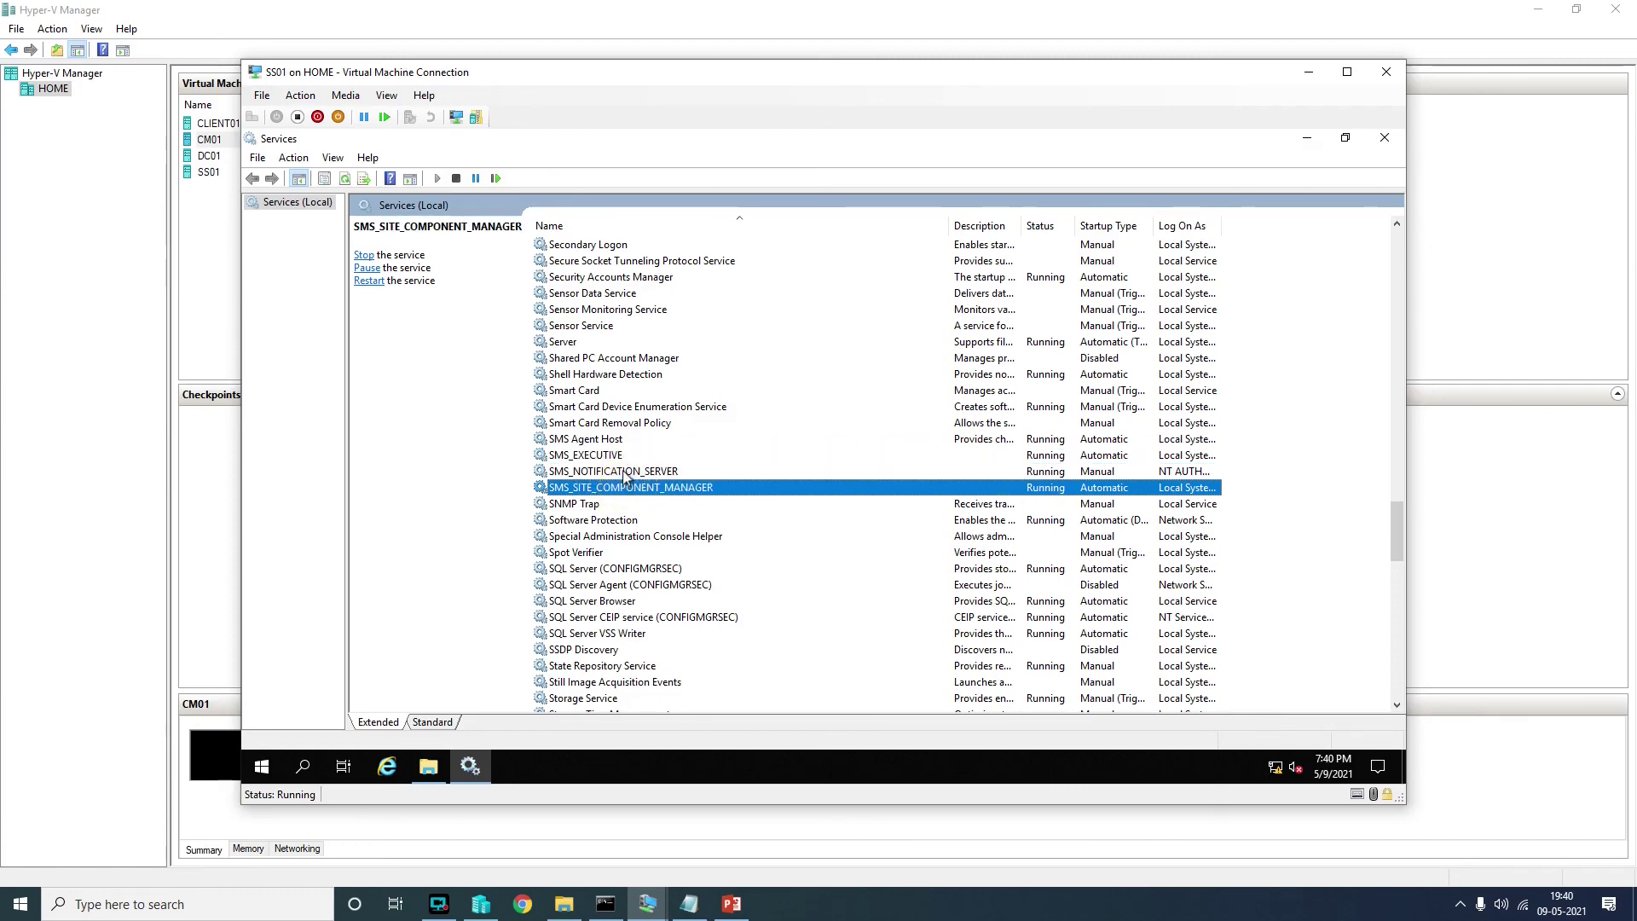
{"action": "left_click", "coordinate": [625, 473]}
{"action": "left_click", "coordinate": [636, 569]}
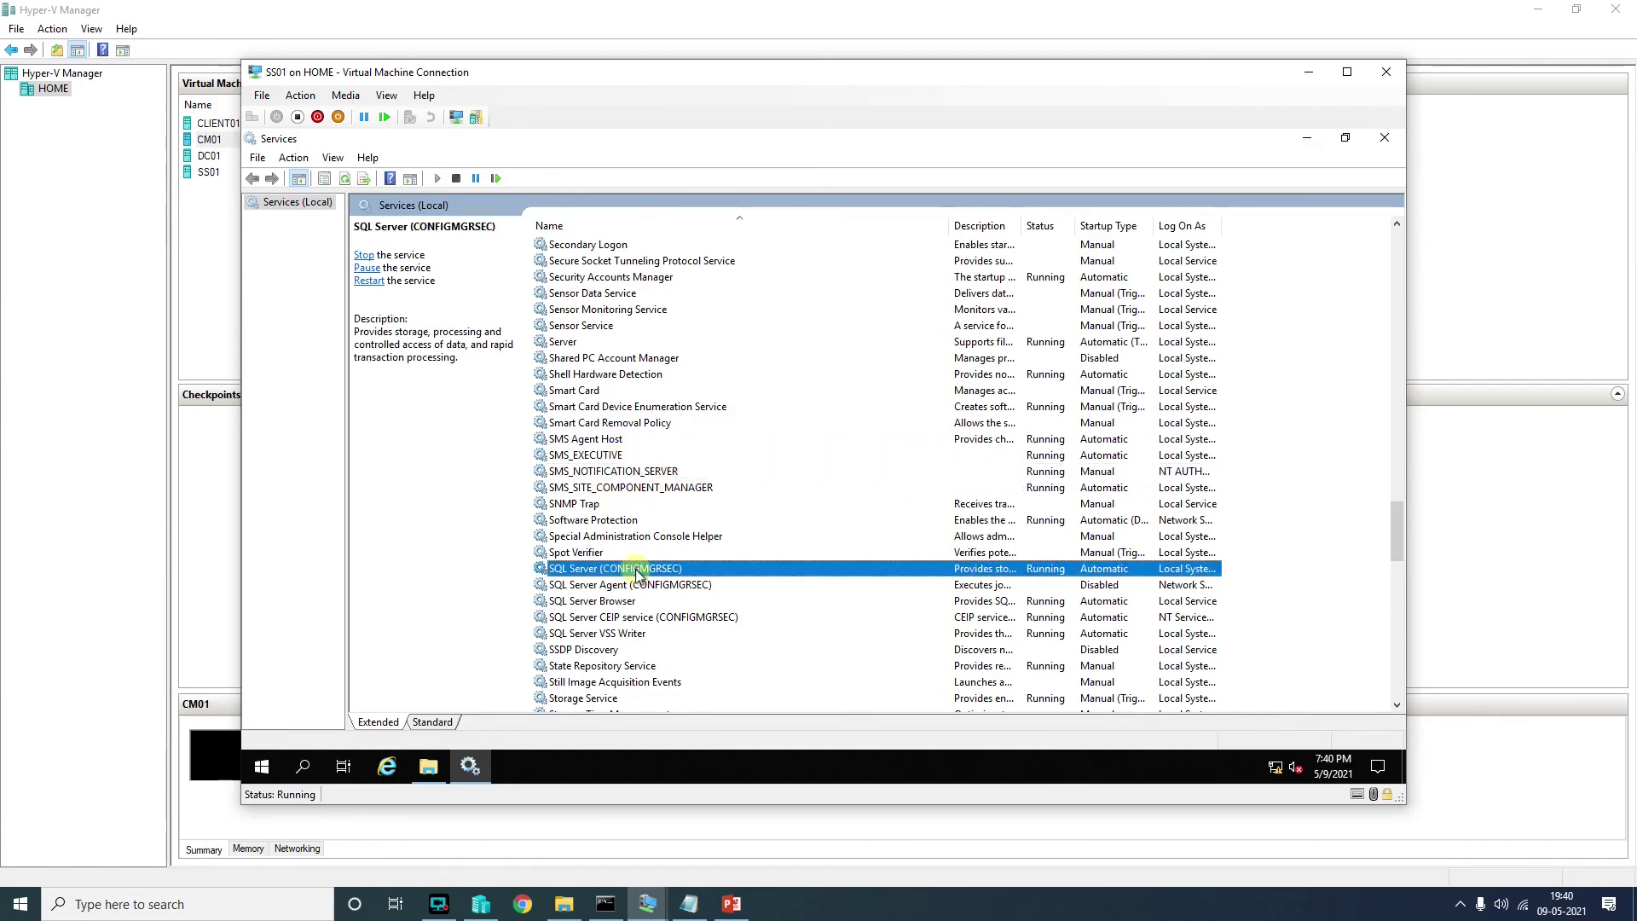